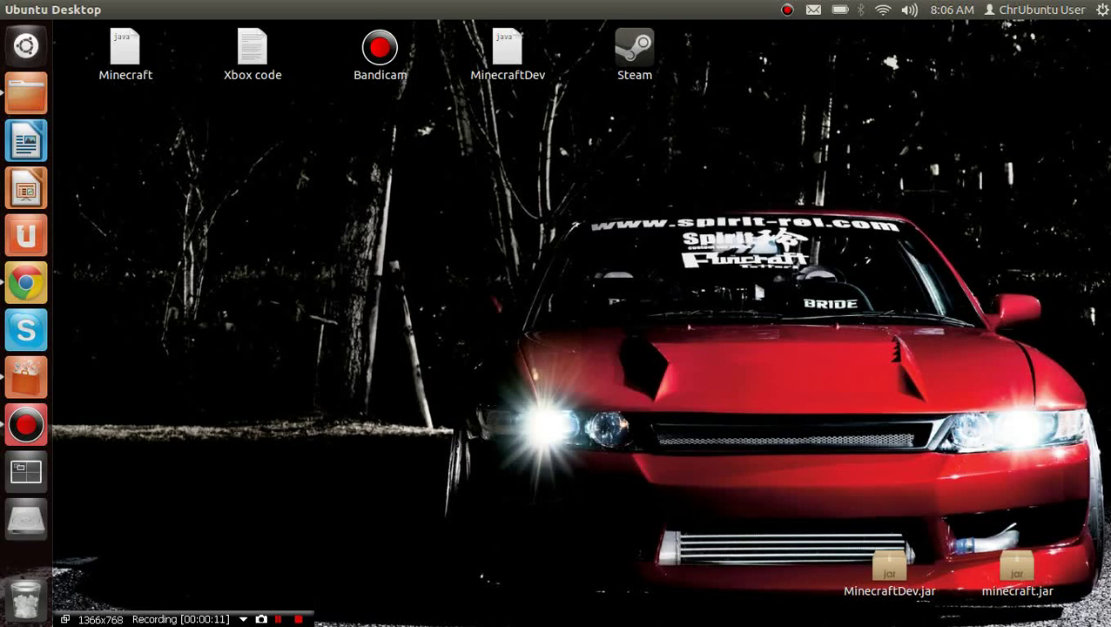
left_click_drag(705, 60, 1073, 477)
left_click_drag(96, 122, 508, 268)
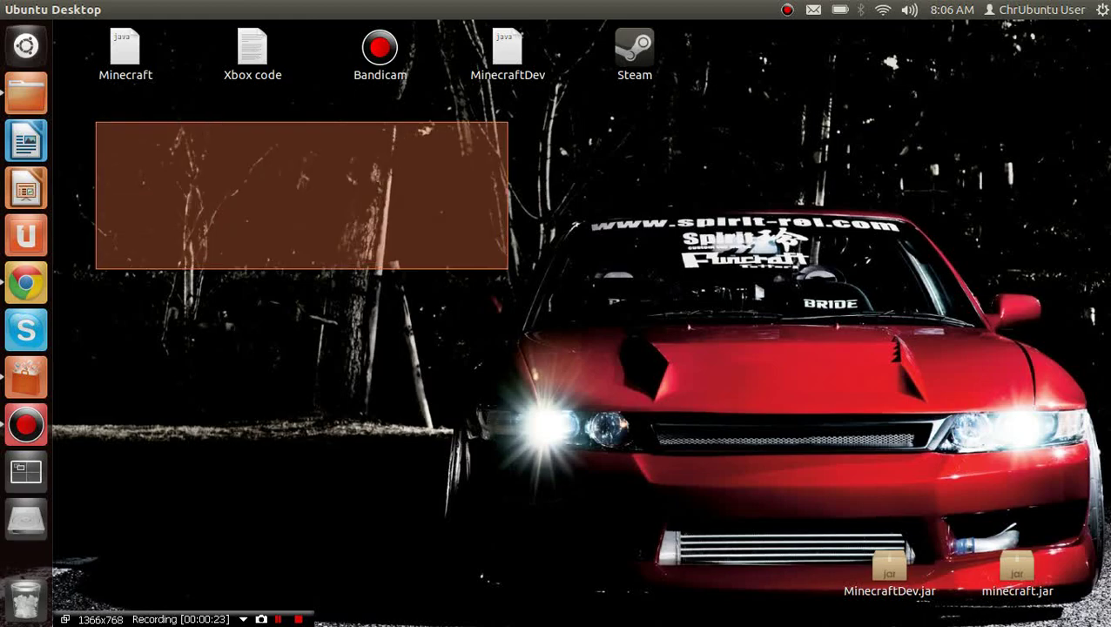
left_click_drag(507, 268, 1077, 300)
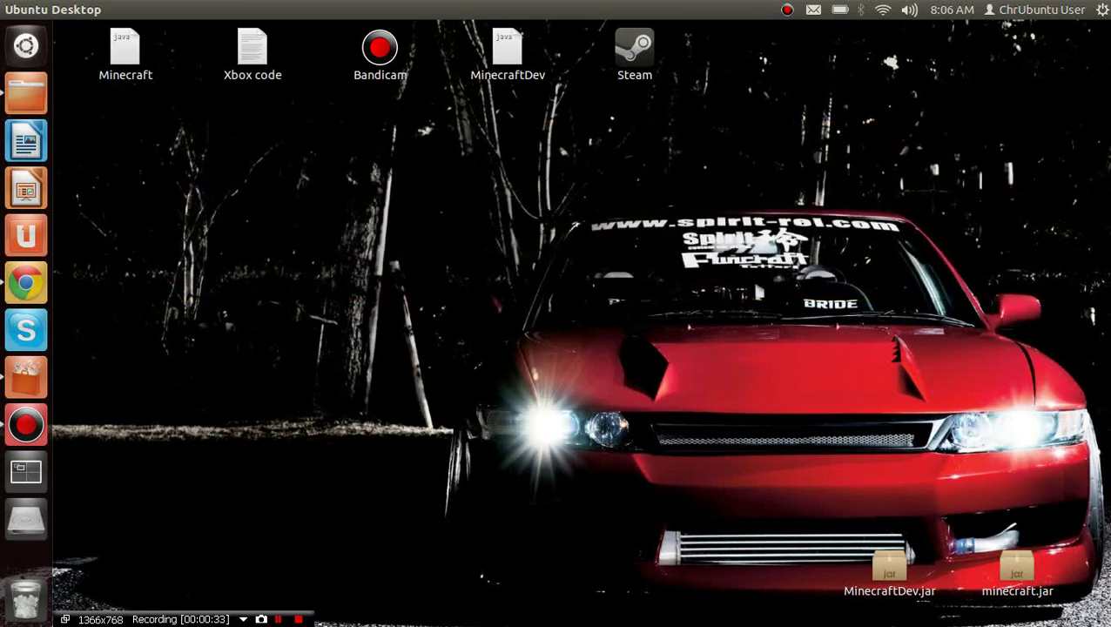
- Switch to Ubuntu Software Center and search all software for "Java JDK"
left_click(26, 376)
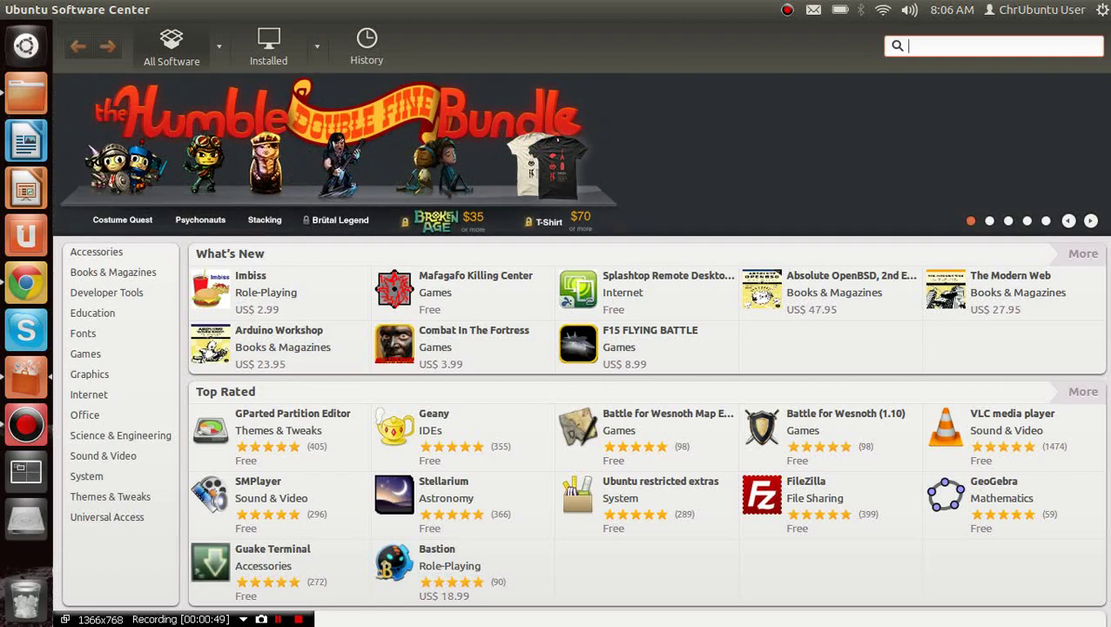
type("Java")
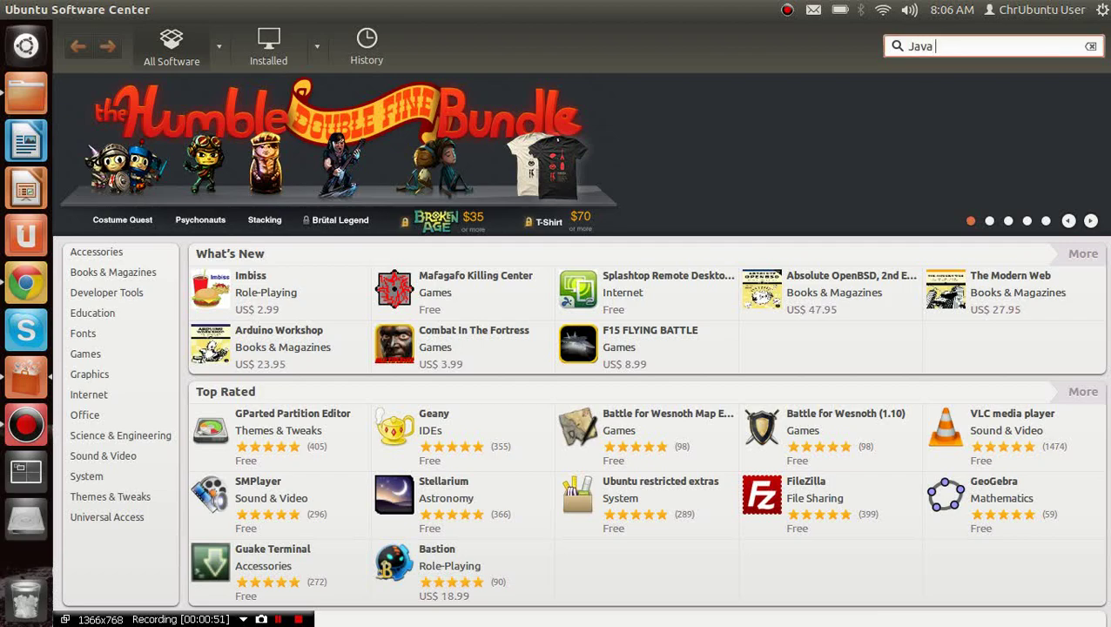
type(" JDK")
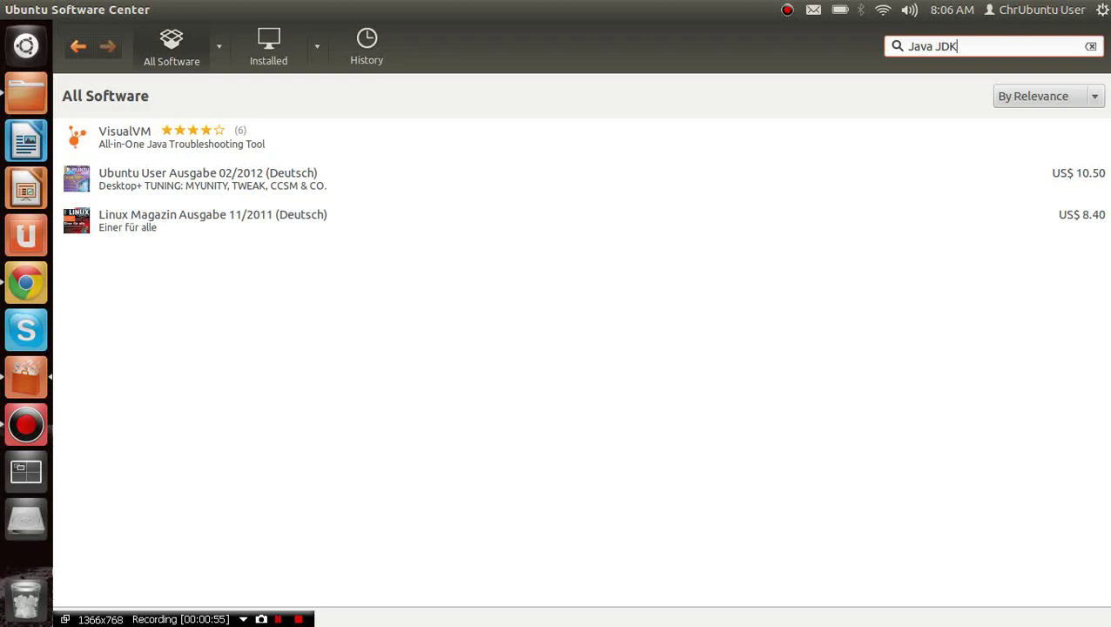
- Broaden the software search to "Java", select the OpenJDK Java 6 Runtime entry, and minimize the window
key("BackSpace")
key("BackSpace")
key("BackSpace")
key("BackSpace")
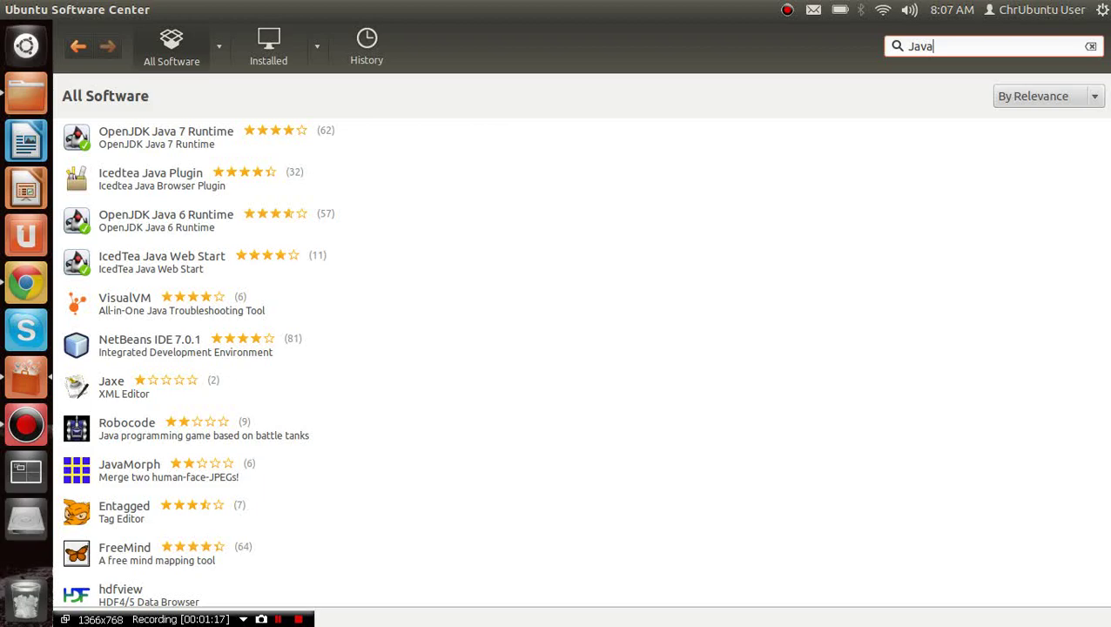
left_click(209, 223)
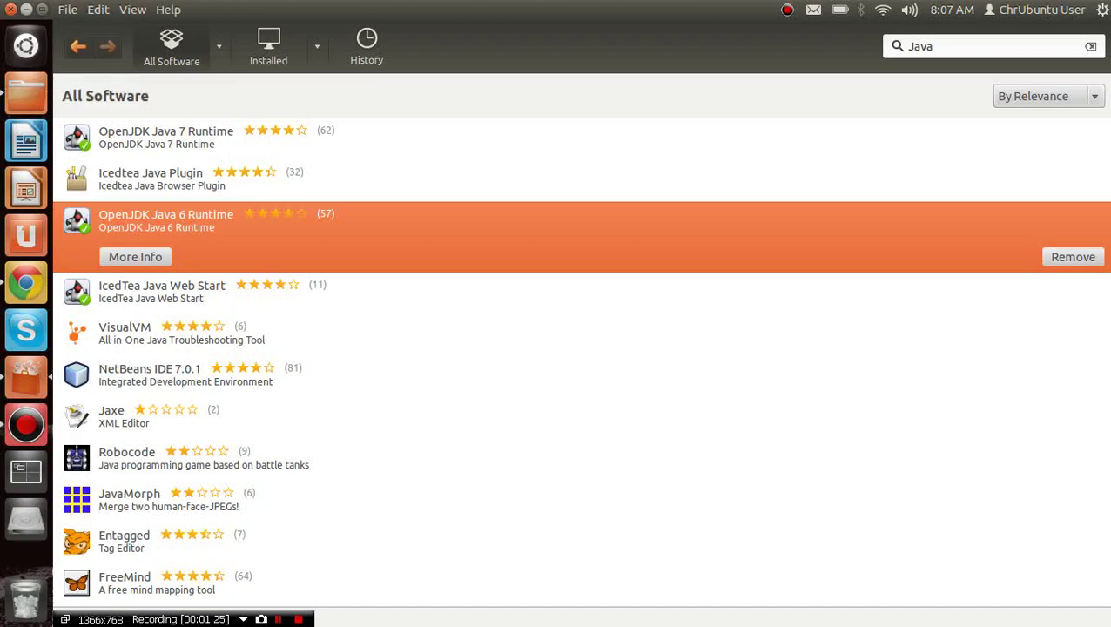
left_click(27, 9)
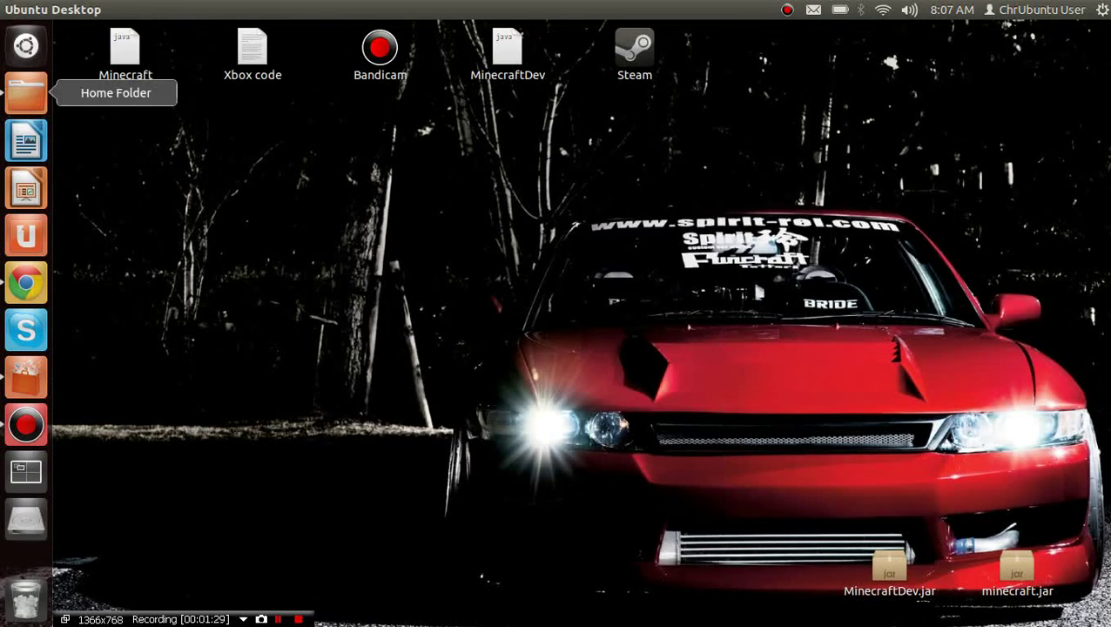
- Switch to Chrome to view the Linux minecraft.jar download and its launch instructions, and minimize the browser
left_click(26, 283)
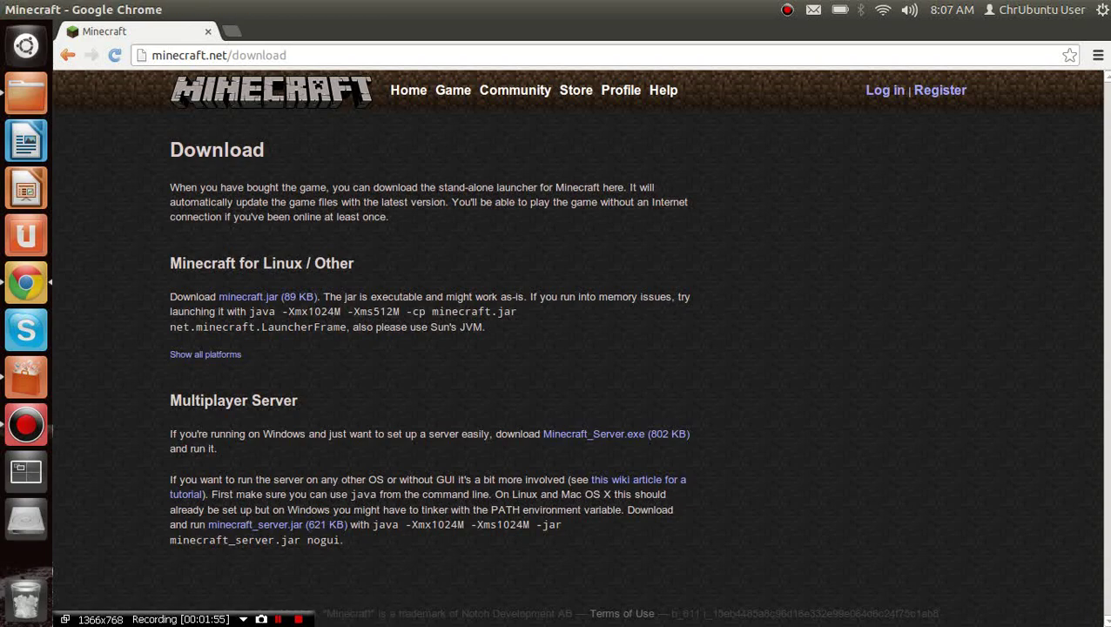
left_click_drag(247, 311, 347, 326)
left_click(348, 328)
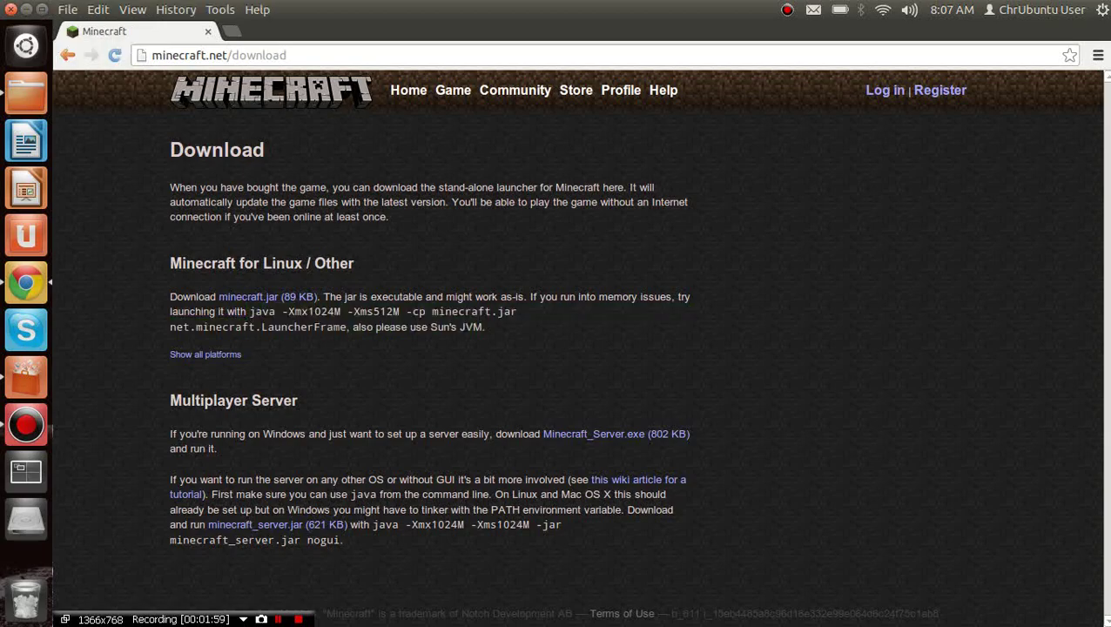
left_click(26, 9)
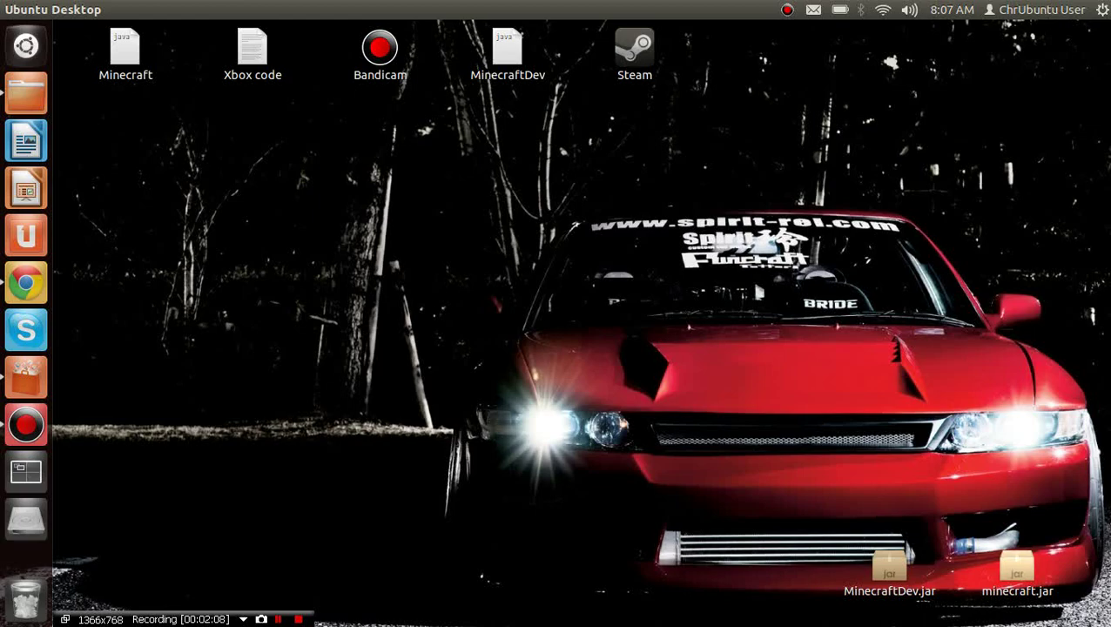
- Launch the desktop's minecraft.jar with OpenJDK Java 6 Runtime and log in with the remembered account
right_click(1017, 564)
mouse_move(860, 237)
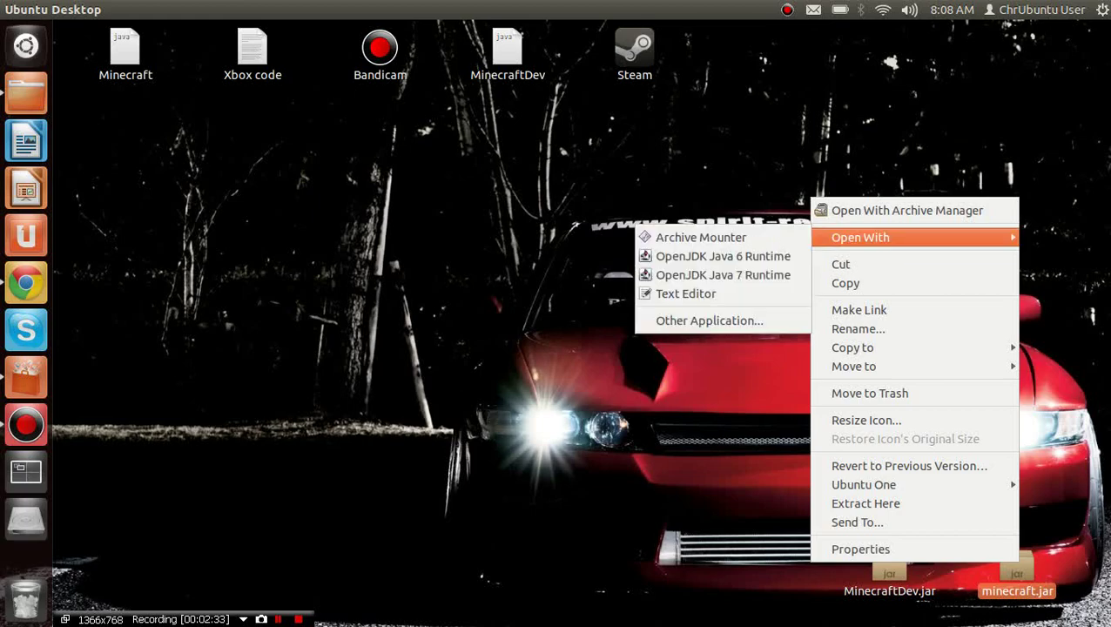
left_click(723, 256)
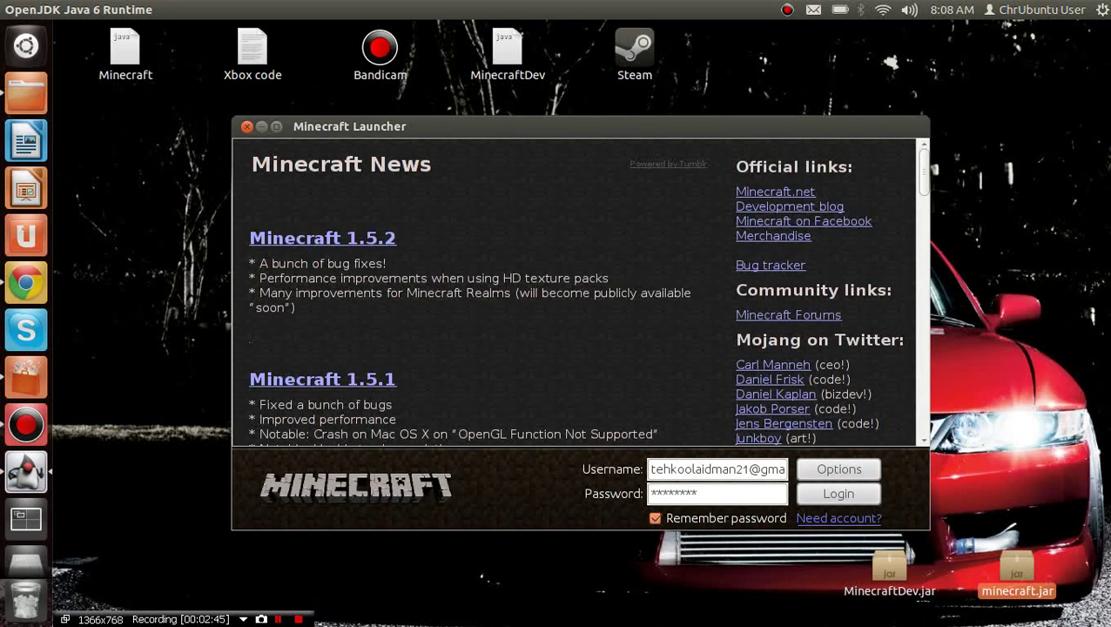
key("Return")
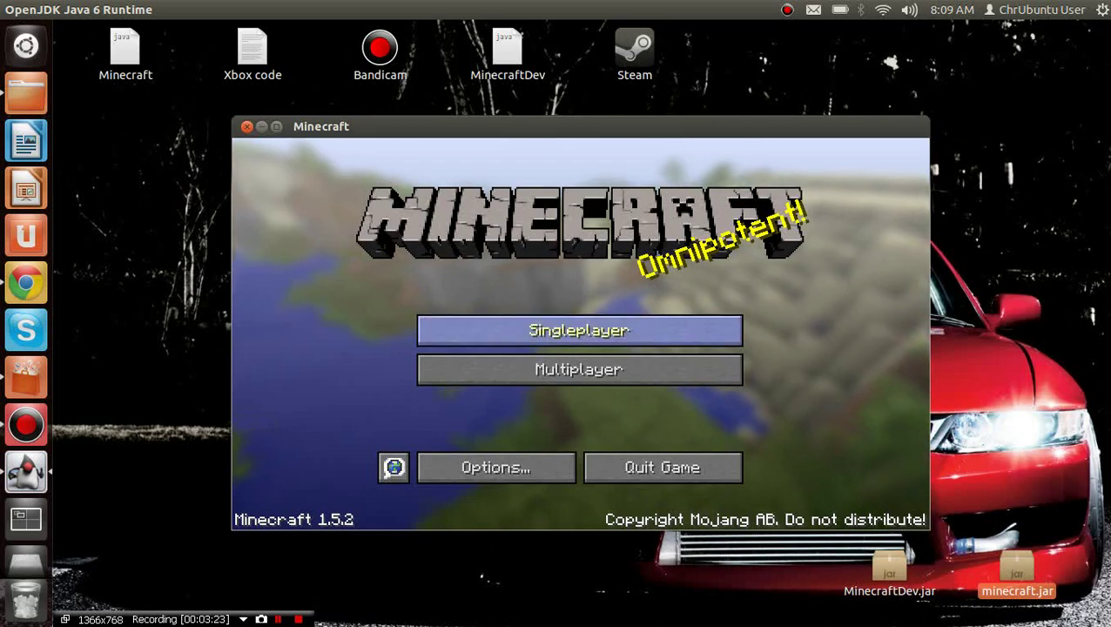
- Load the singleplayer world "Create" and descend to the ground near the fenced plot
left_click(579, 342)
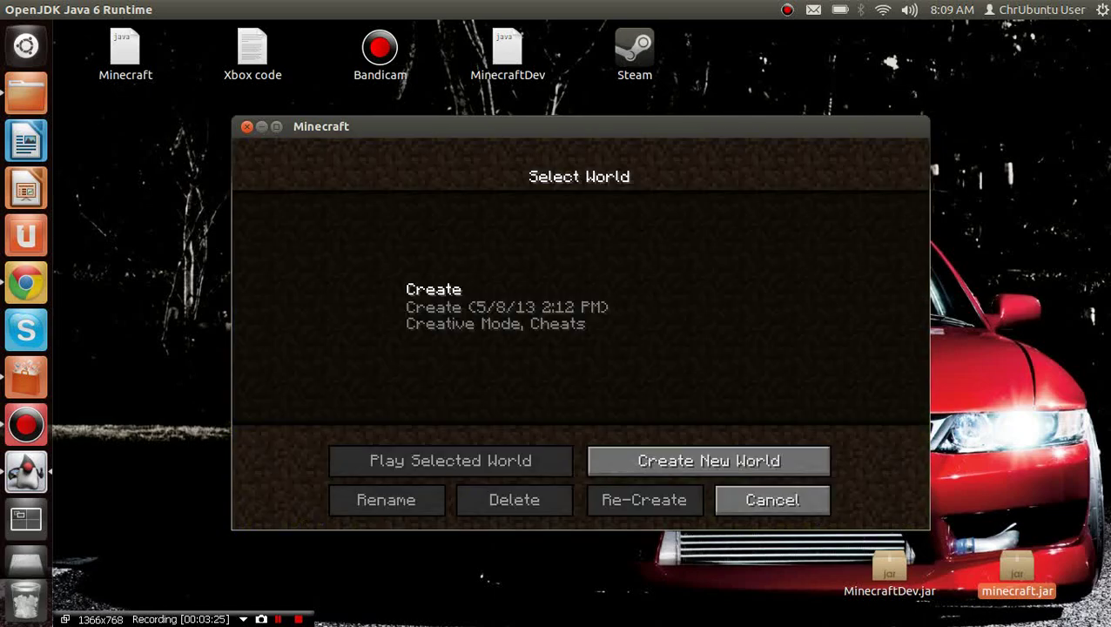
left_click(579, 308)
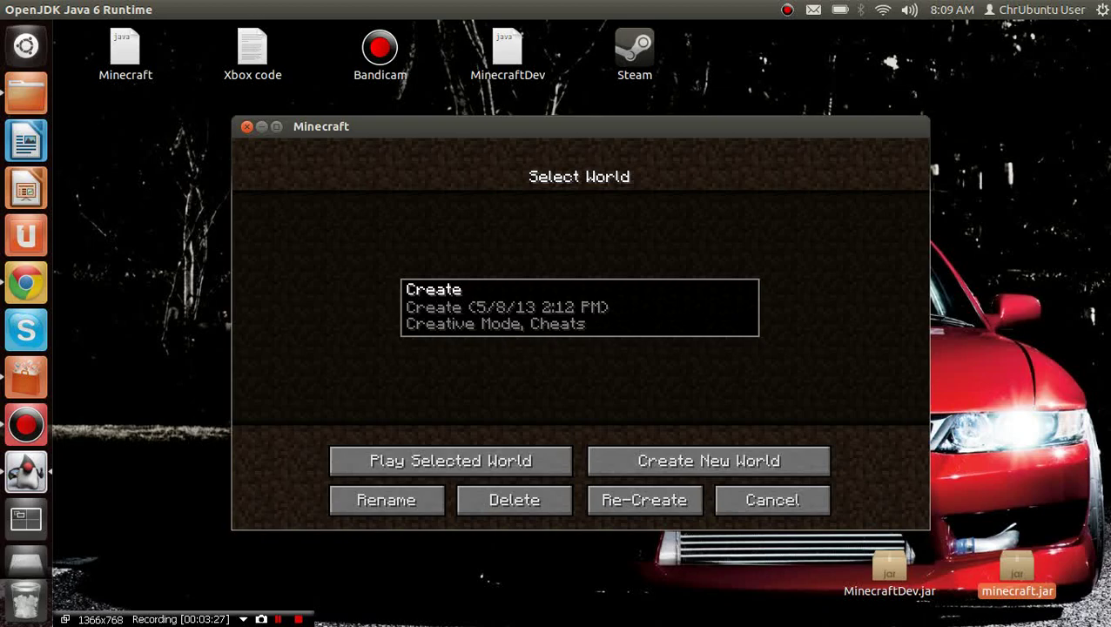
left_click(450, 460)
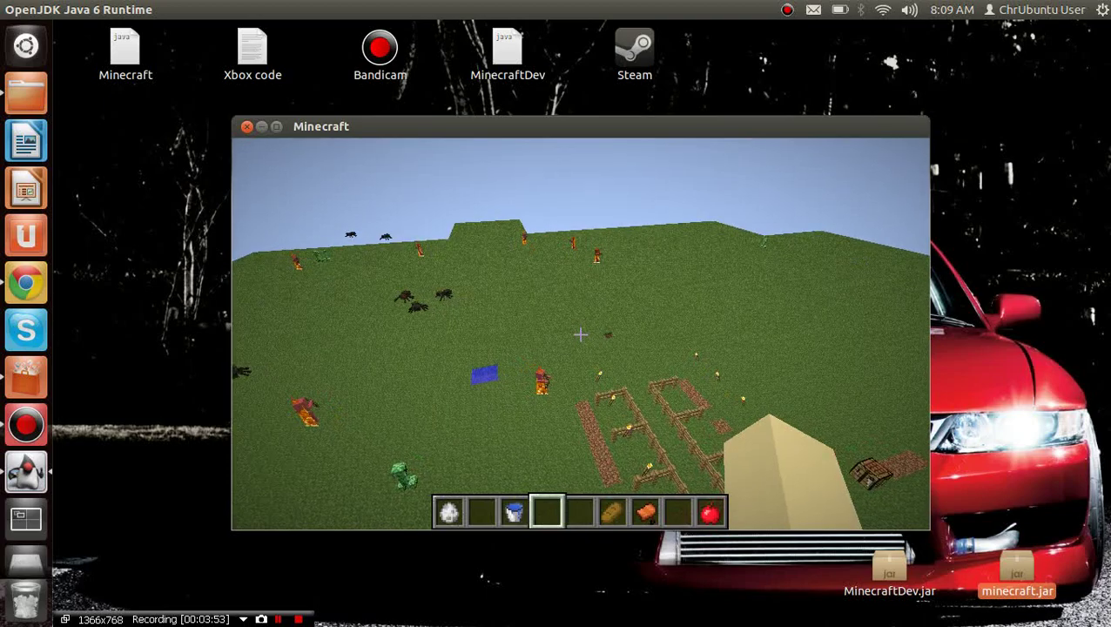
key("shift")
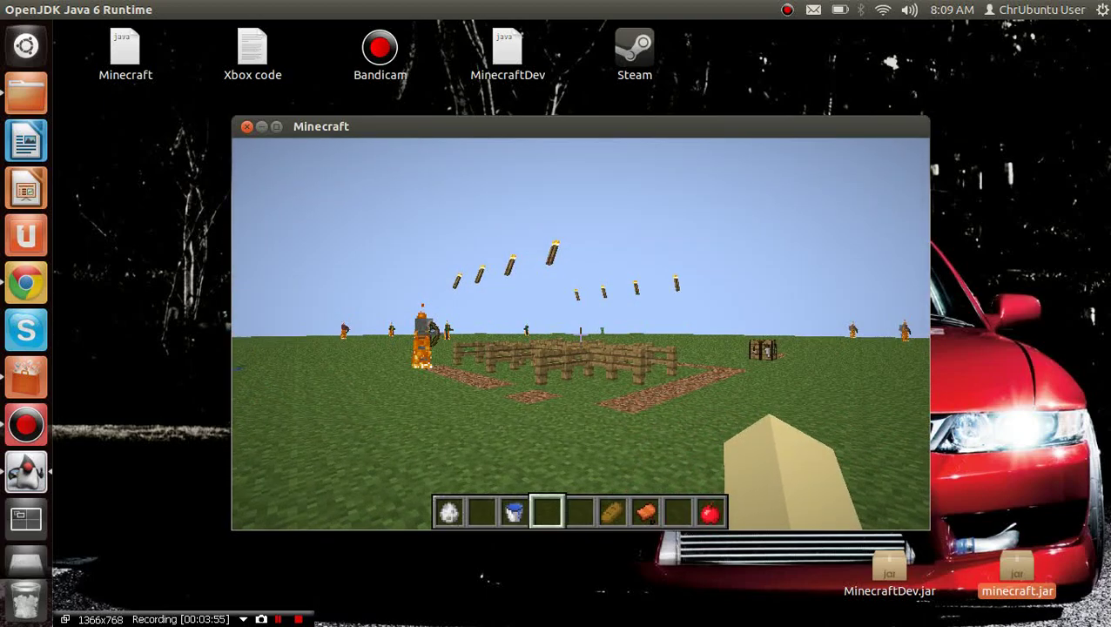
- Set the video settings to Fast graphics and Tiny render distance, and return to the game
key("Escape")
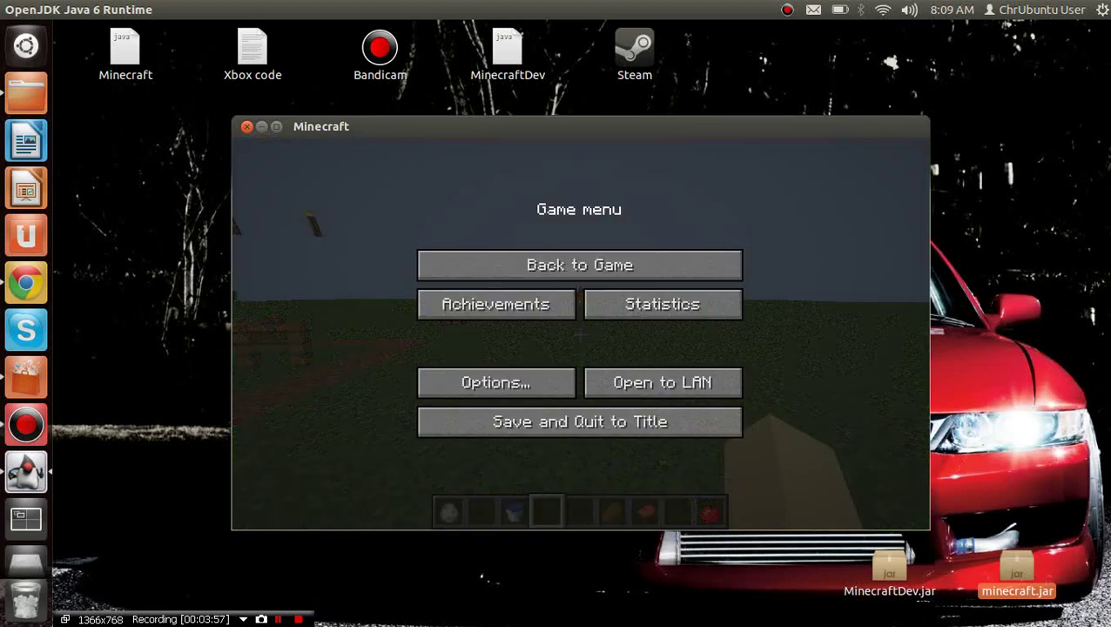
left_click(471, 376)
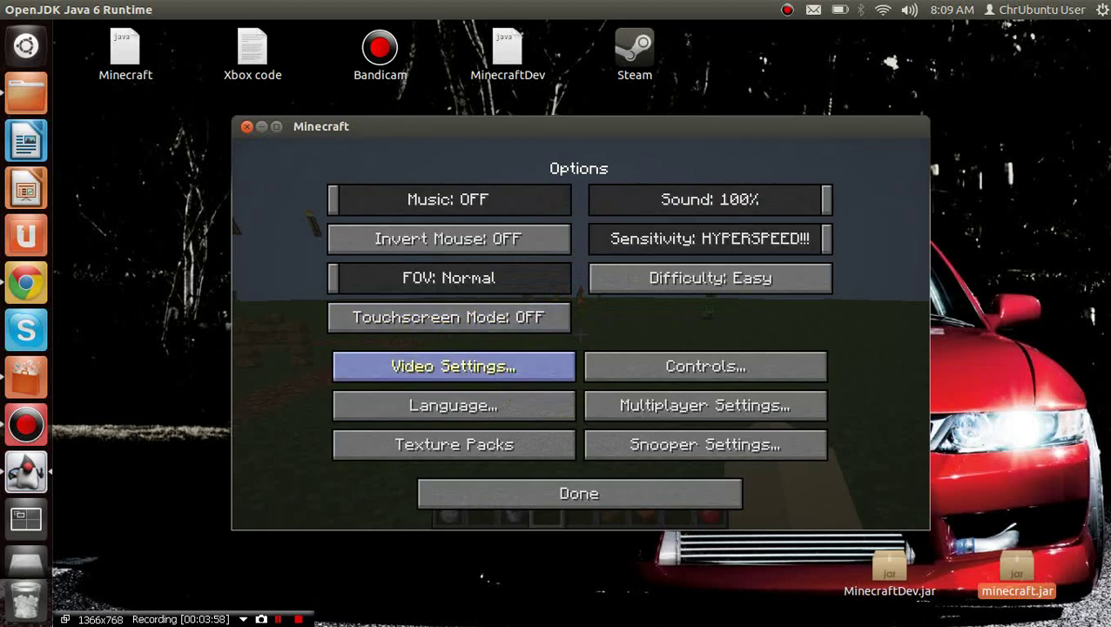
left_click(452, 367)
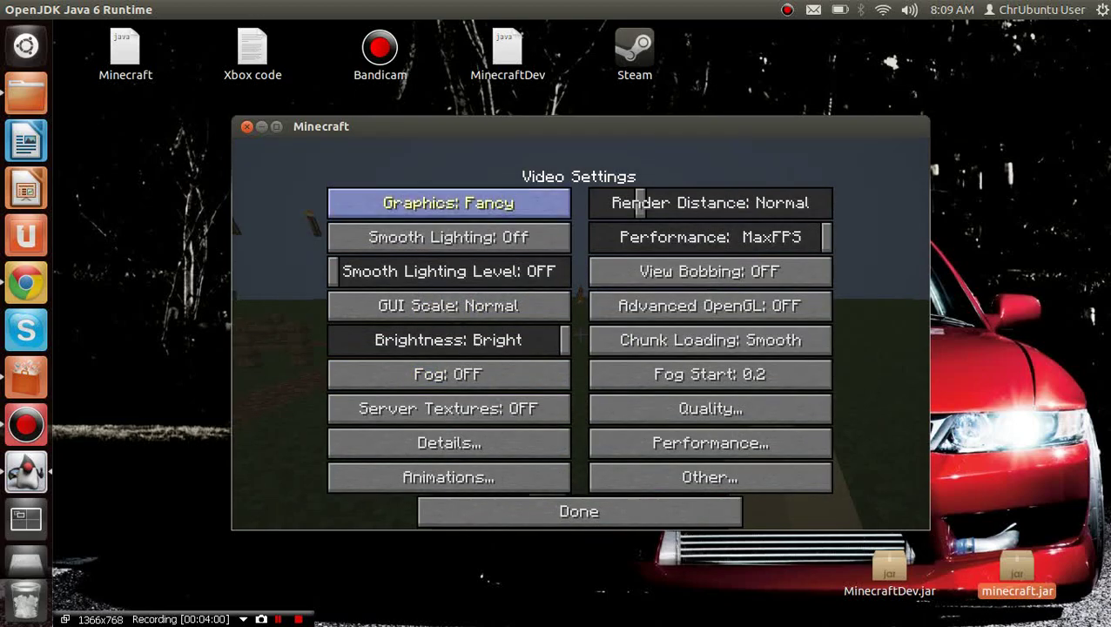
left_click(487, 203)
left_click_drag(640, 203, 561, 203)
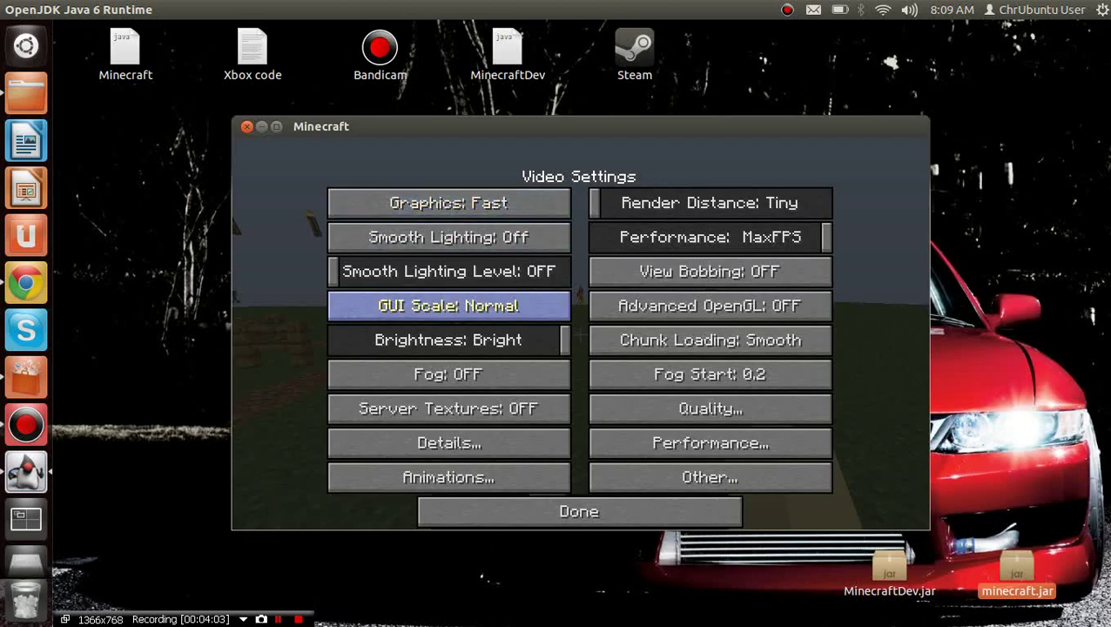
left_click(579, 511)
left_click(578, 493)
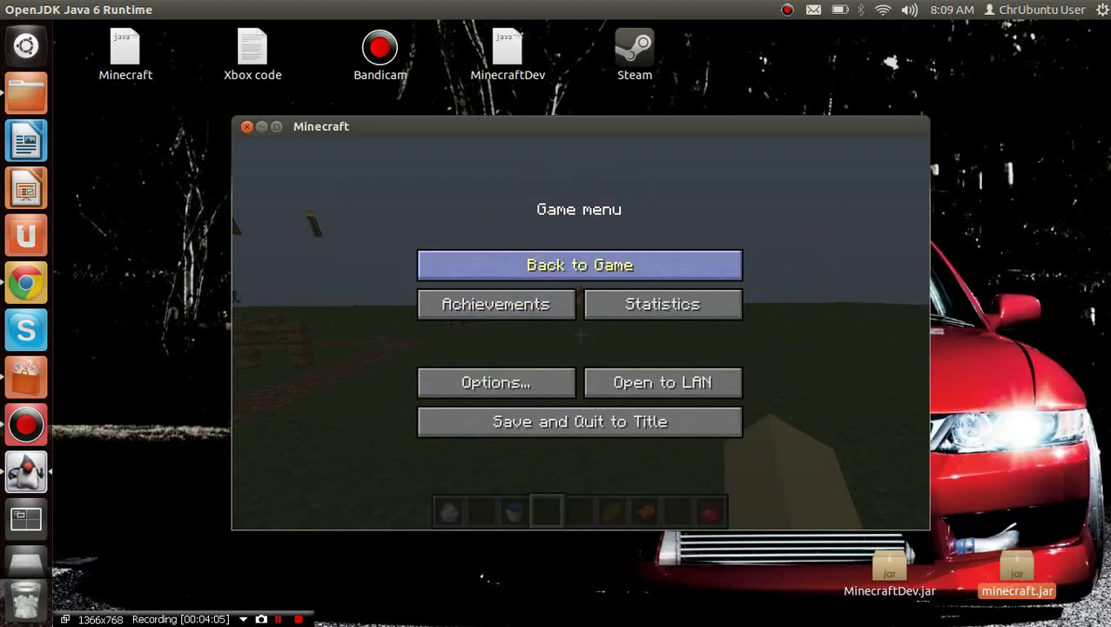
key("Escape")
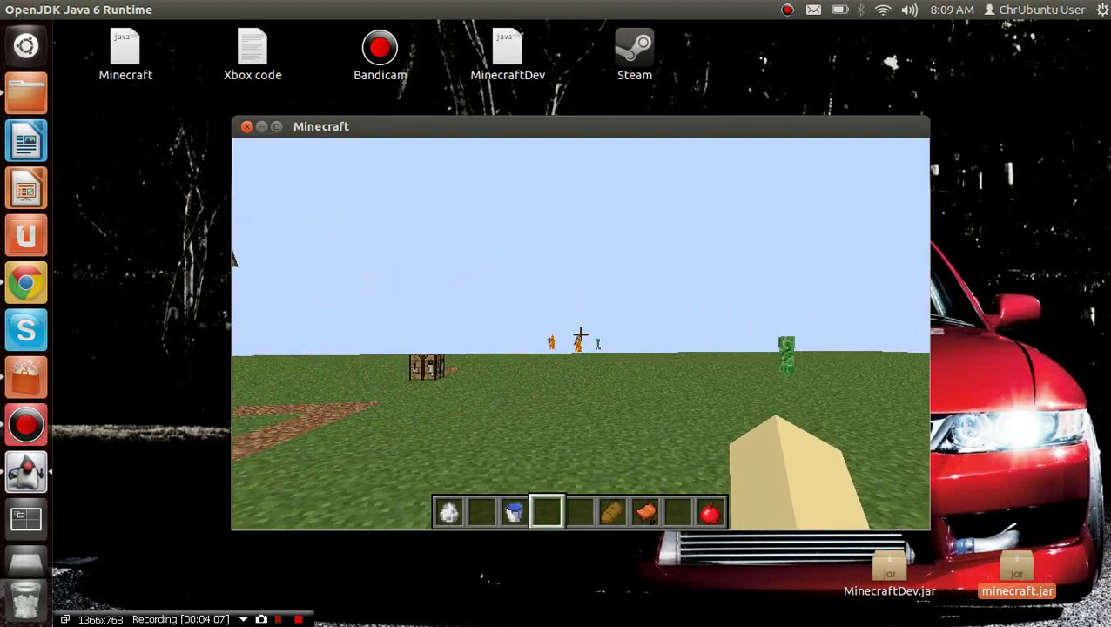
- Show the debug overlay and walk around the fenced plot to examine the frame rate and memory use
key("w")
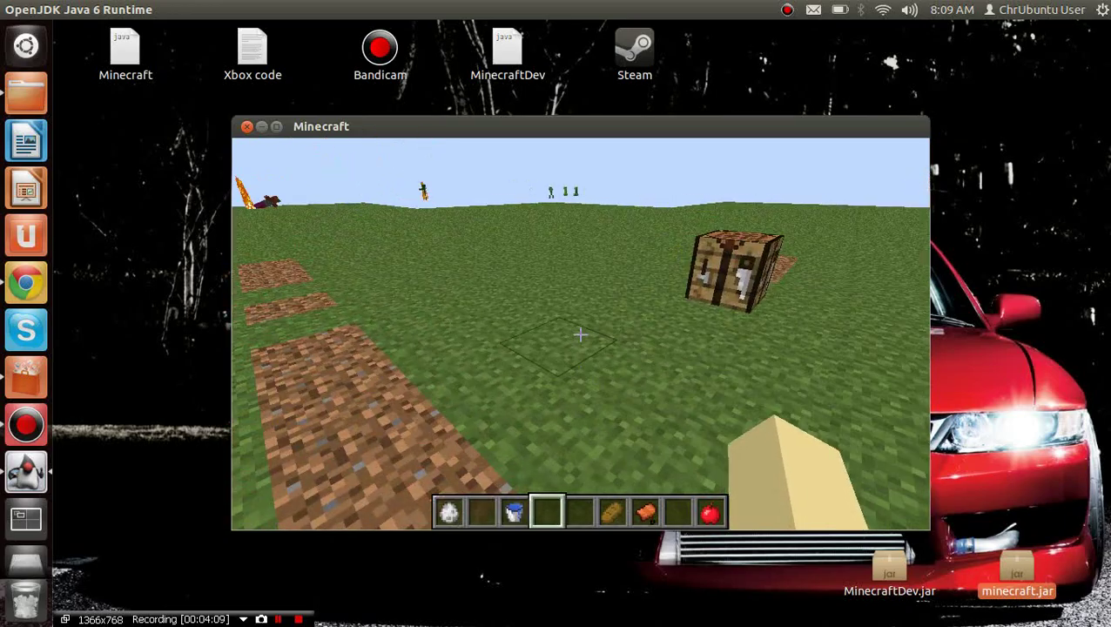
key("F3")
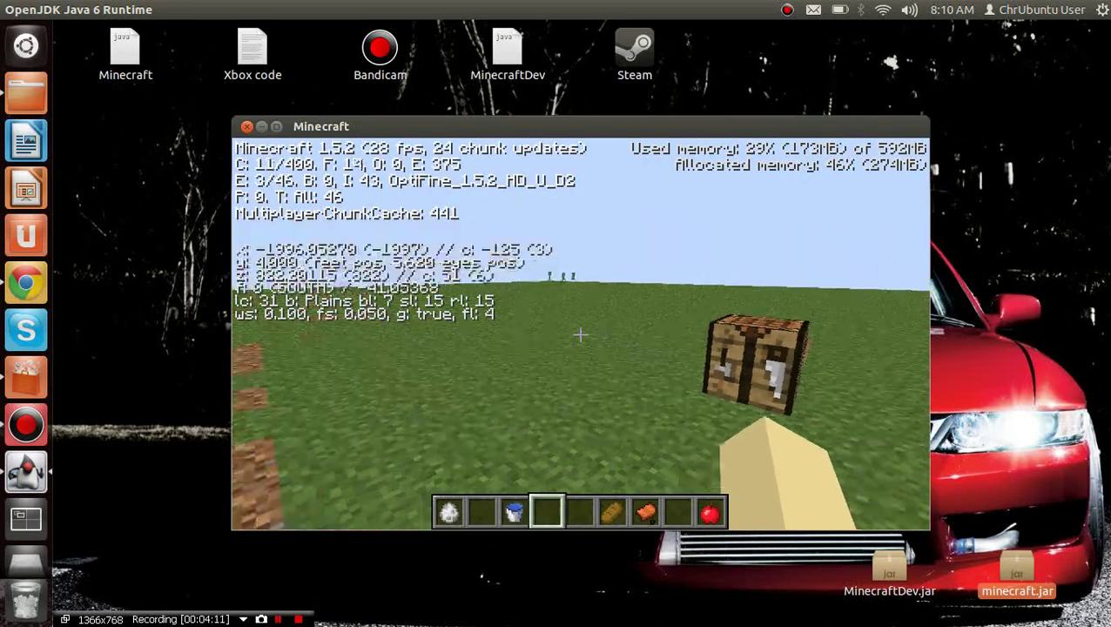
key("w")
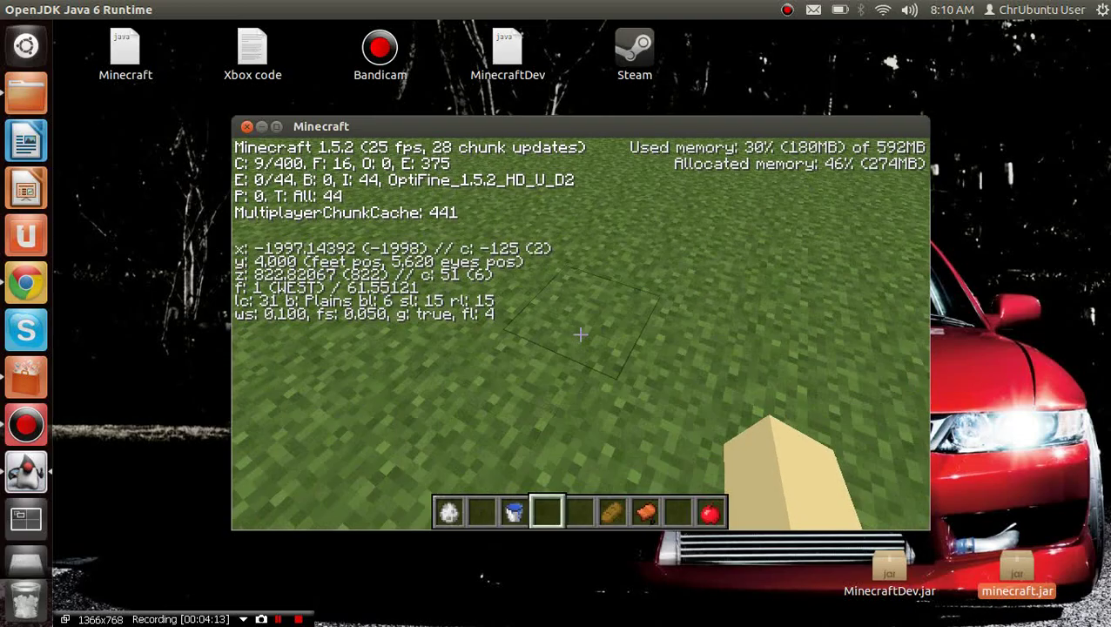
key("w")
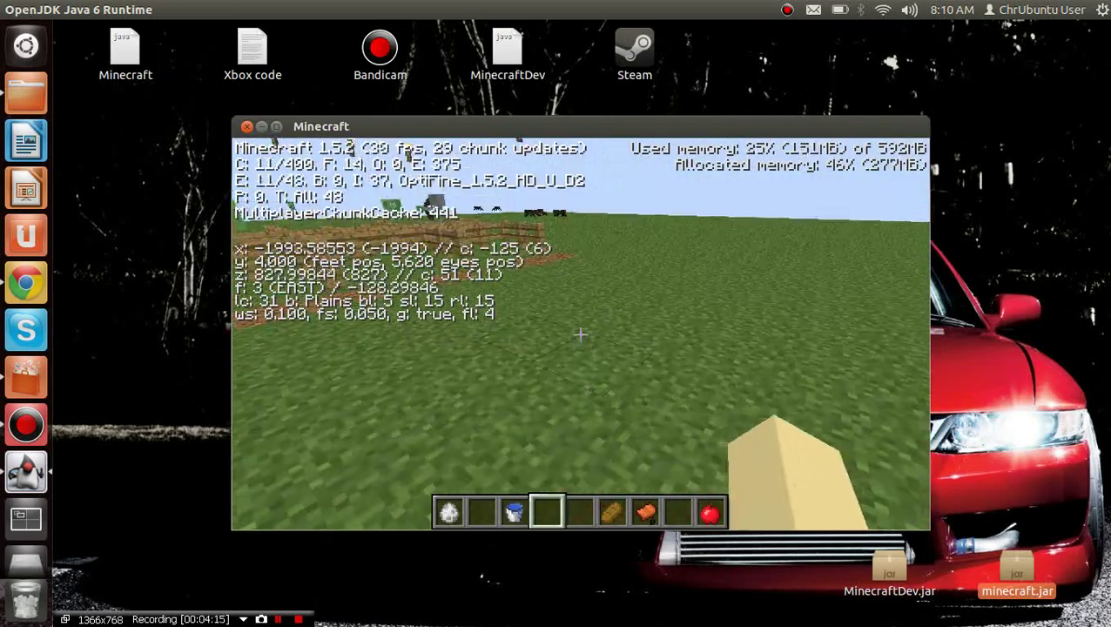
key("w")
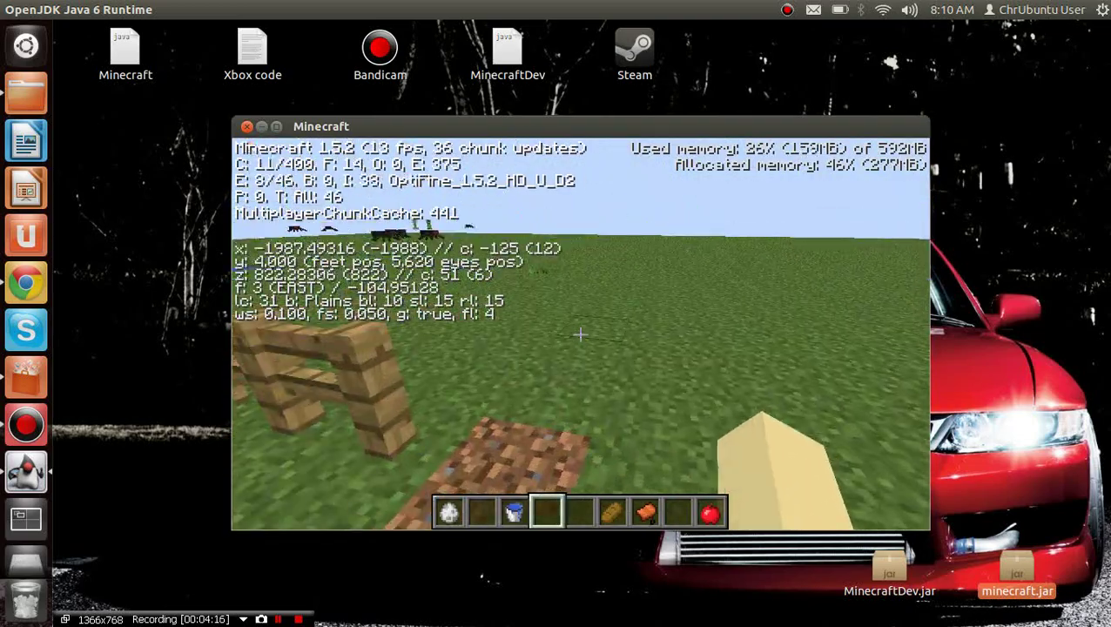
key("w")
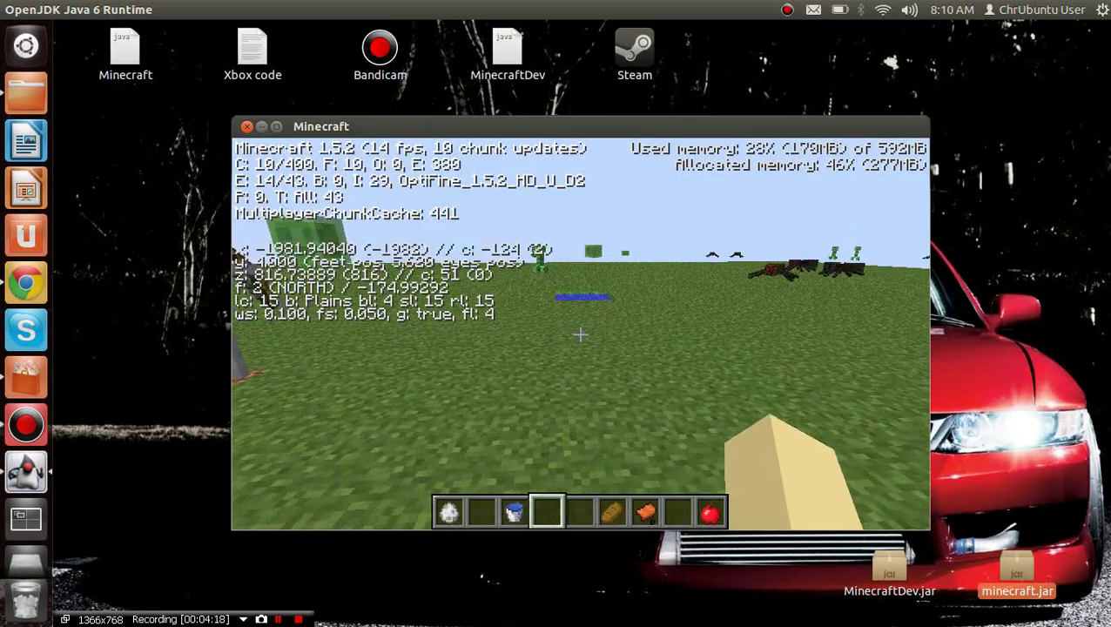
key("w")
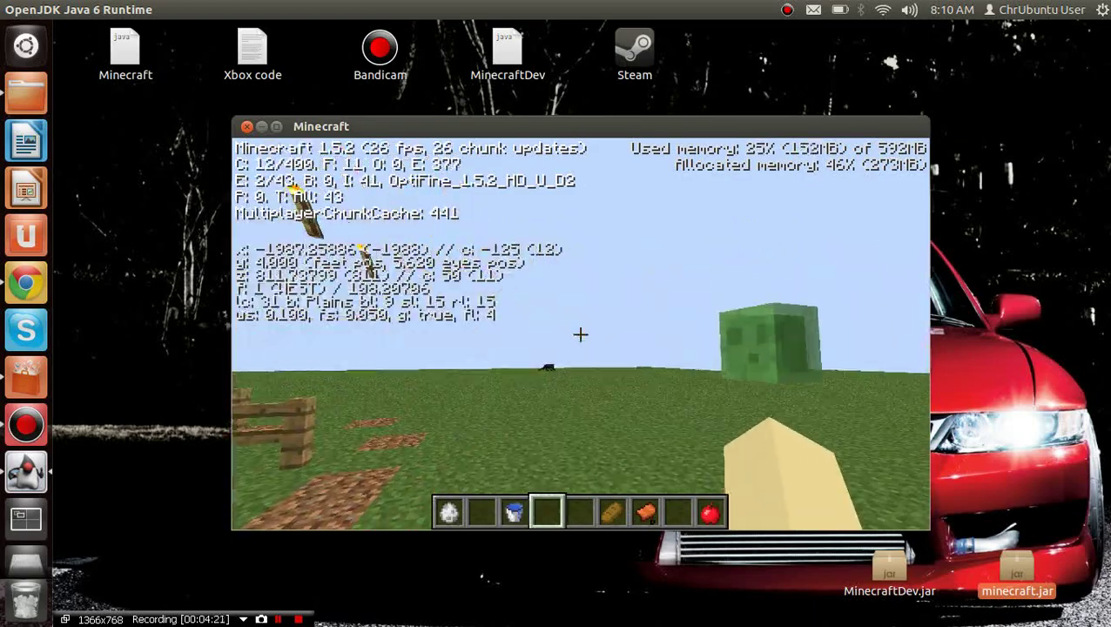
key("w")
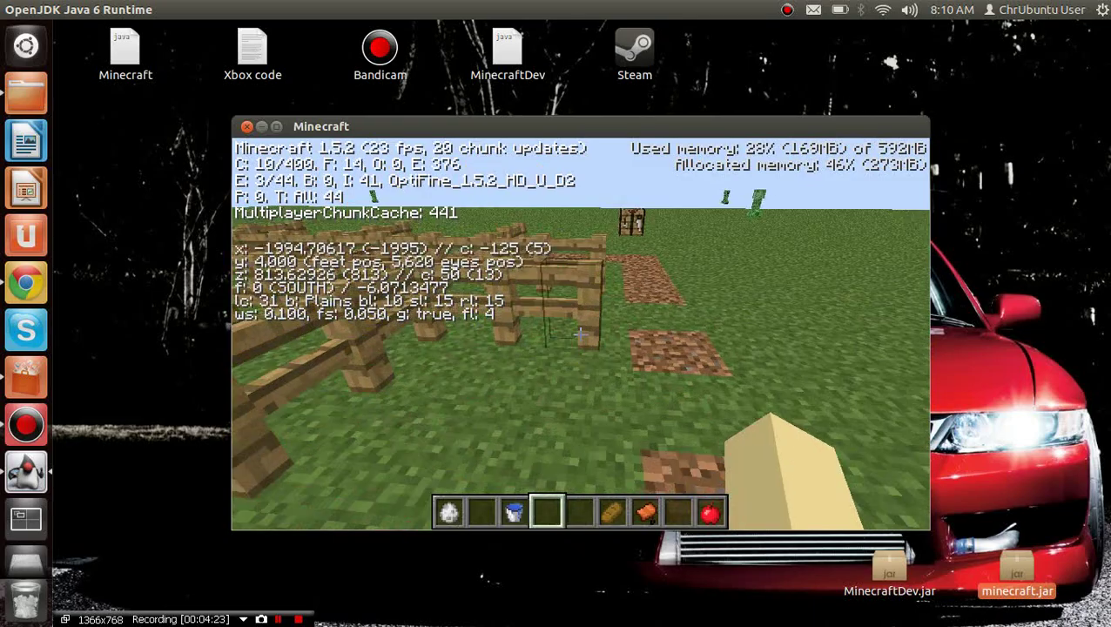
key("d")
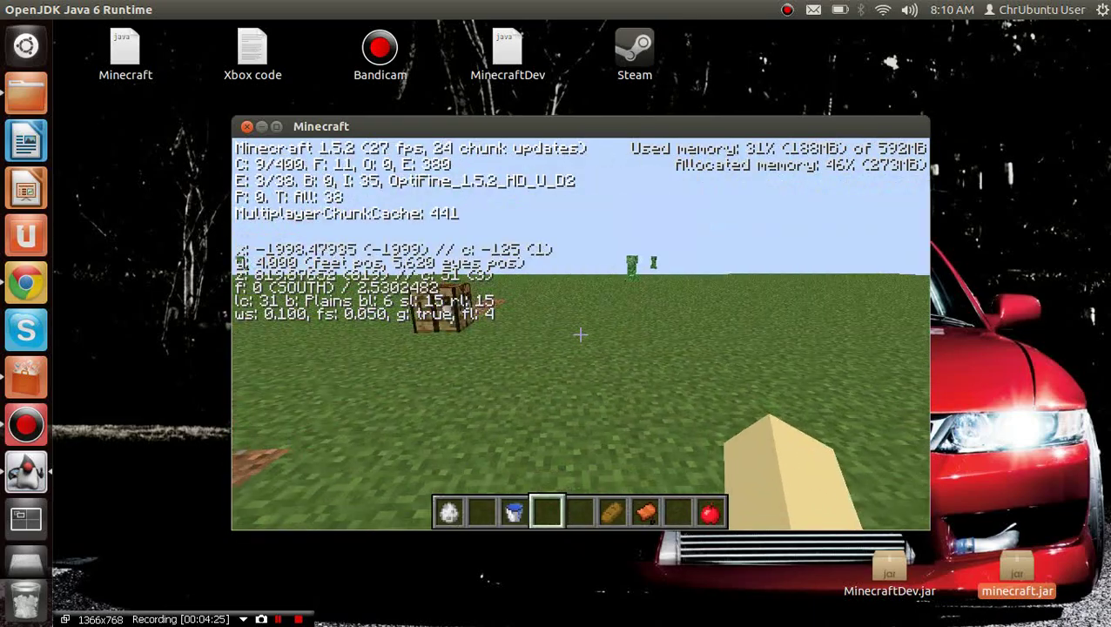
- Walk up to the crafting table and break several grass blocks beside it
key("w")
left_click(581, 334)
left_click(581, 335)
left_click(580, 334)
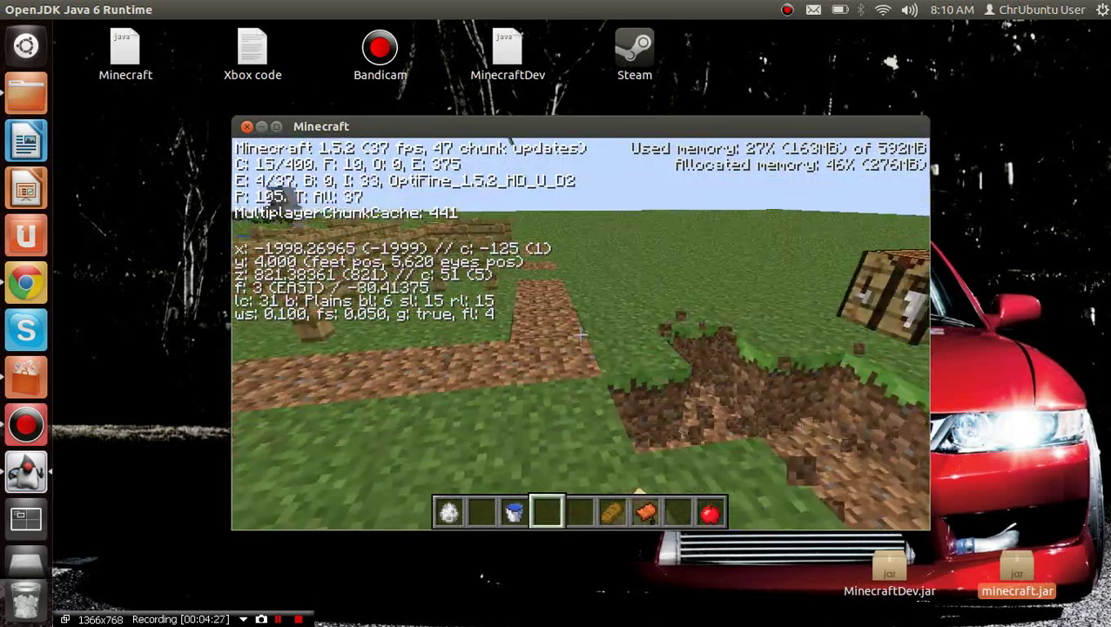
- Move past the crafting table and take off from the ground into flight
key("w")
key("space")
key("space")
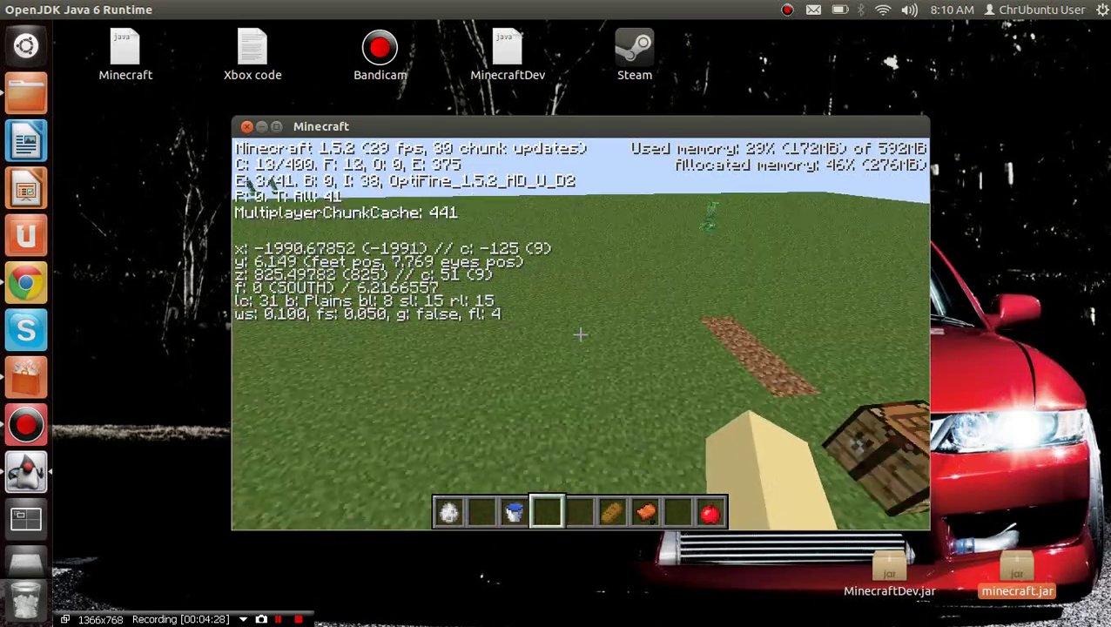
- Fly above the plains and turn around to view the crafting table and the fenced plot
key("w")
key("space")
left_click(581, 334)
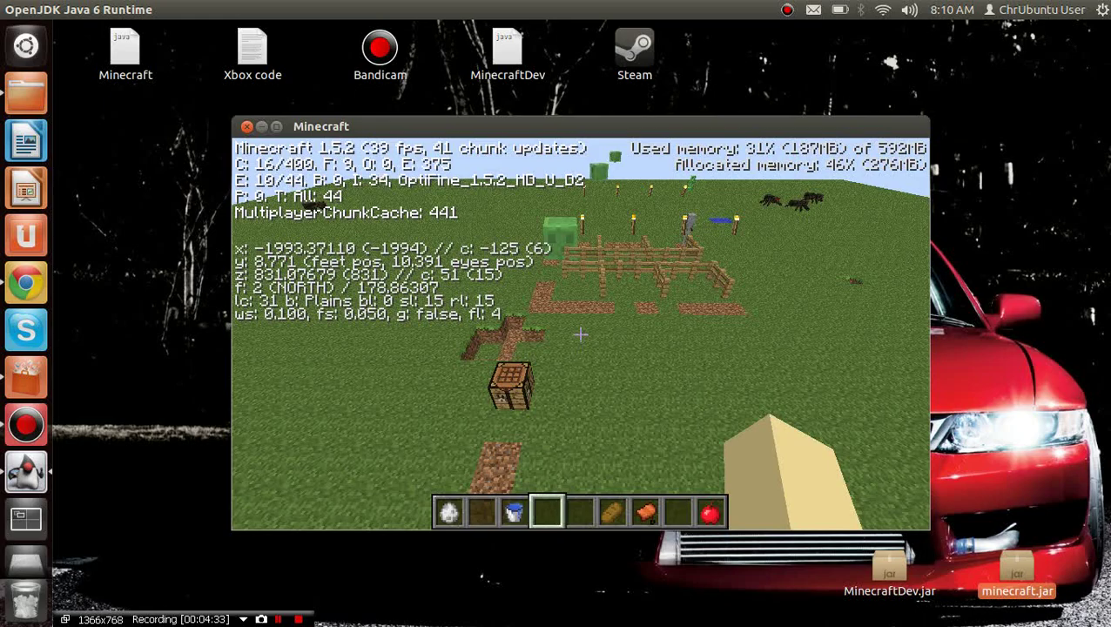
- Leave the world for the title screen and quit the game to return to the desktop
key("Escape")
left_click(578, 421)
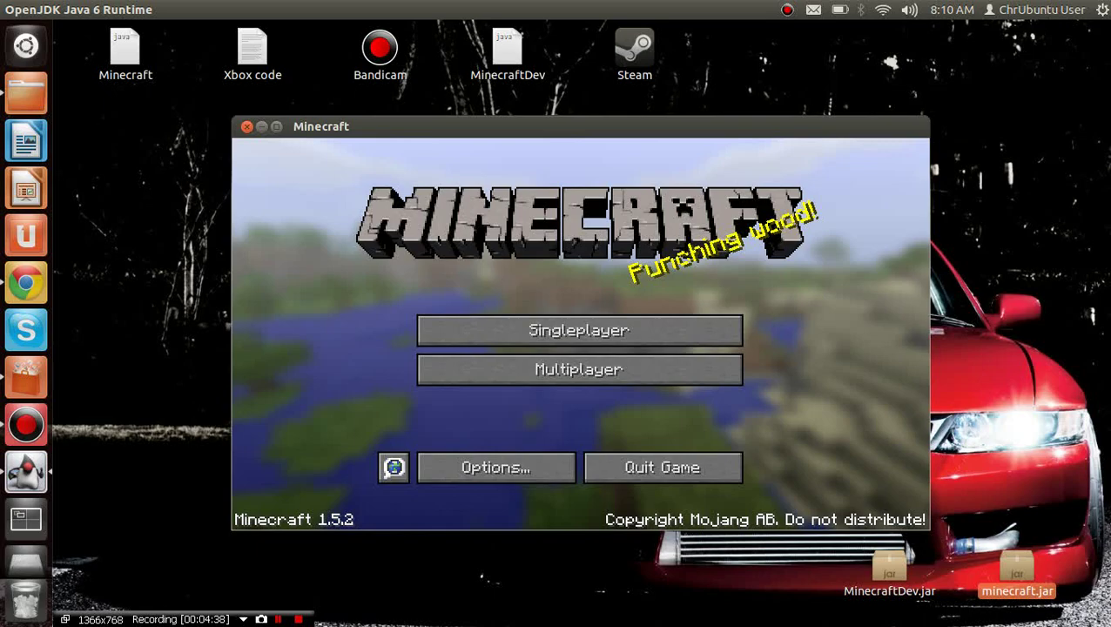
left_click(662, 468)
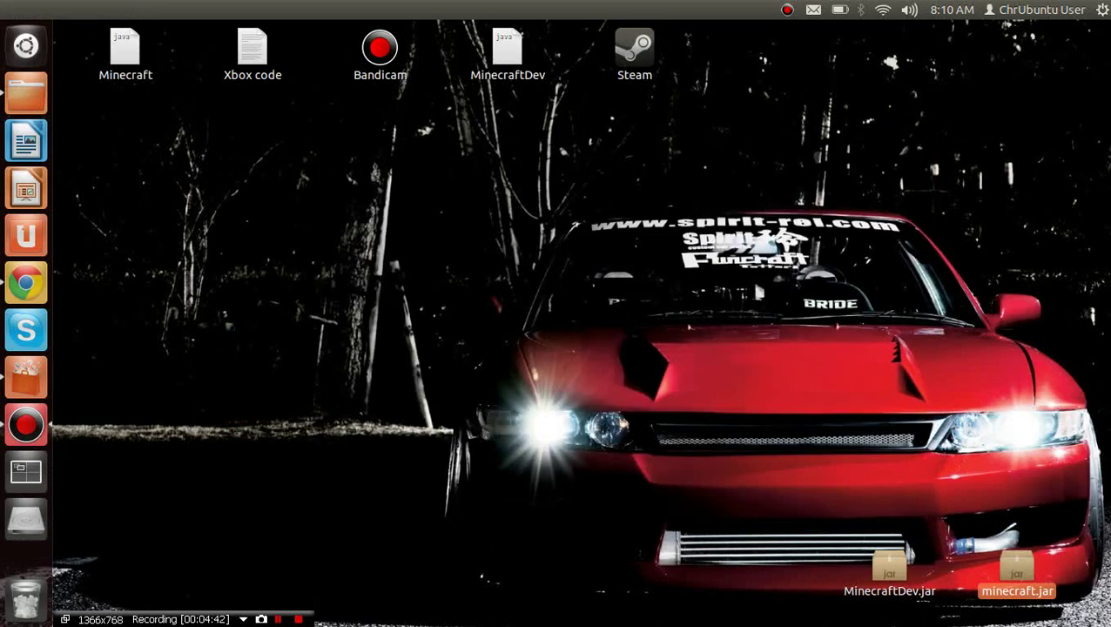
left_click(435, 331)
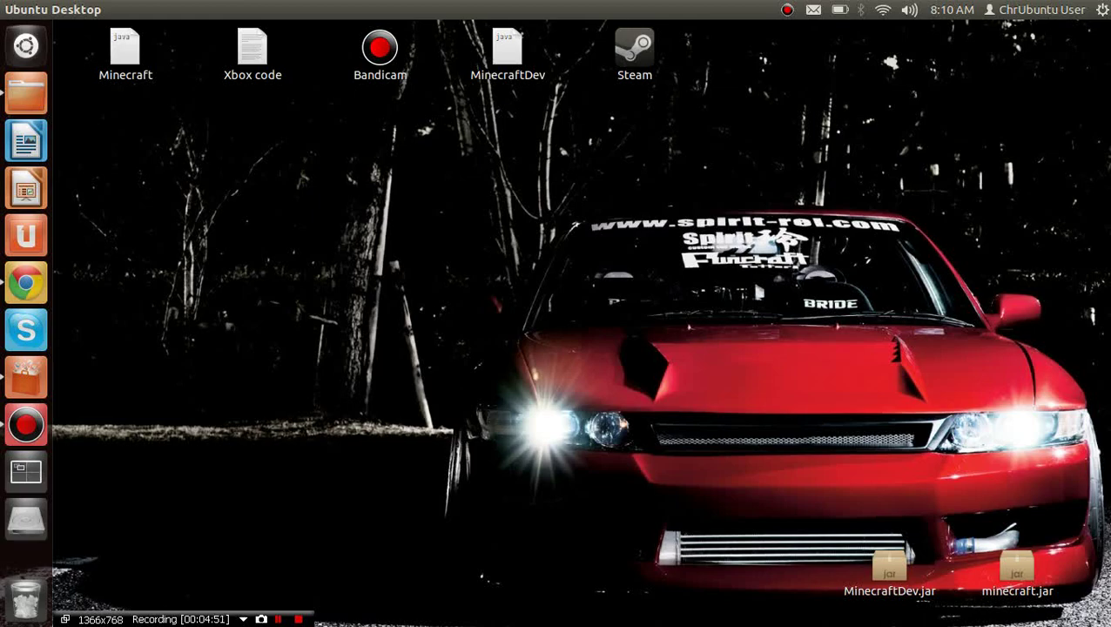
- Create an empty document on the desktop below the Xbox code file and name it Minecraft 1.5
right_click(131, 54)
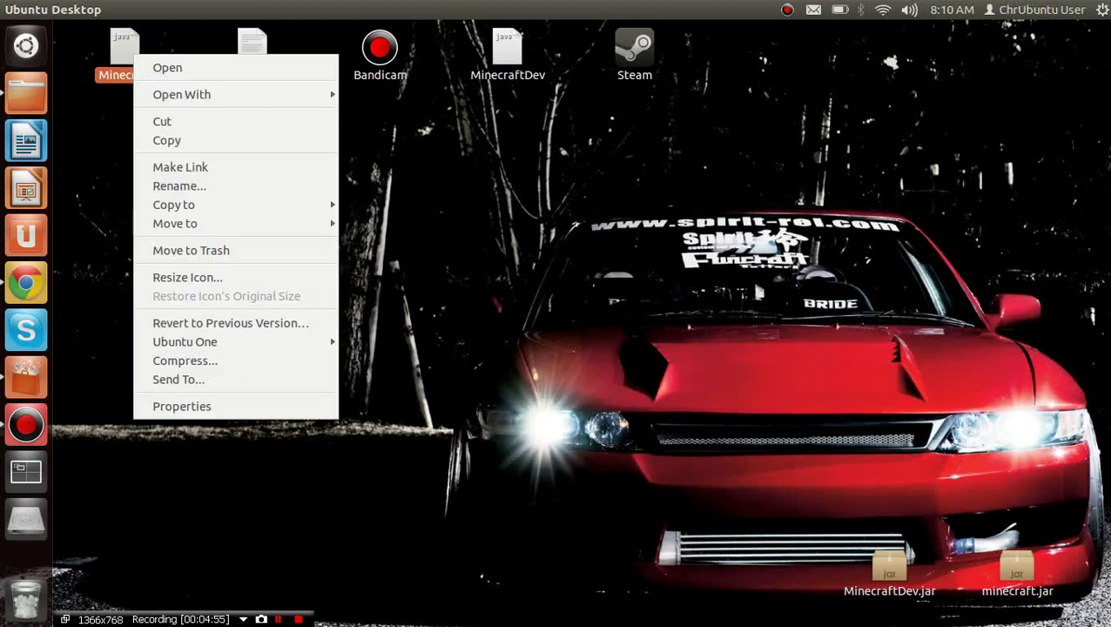
key("Escape")
right_click(308, 153)
mouse_move(391, 182)
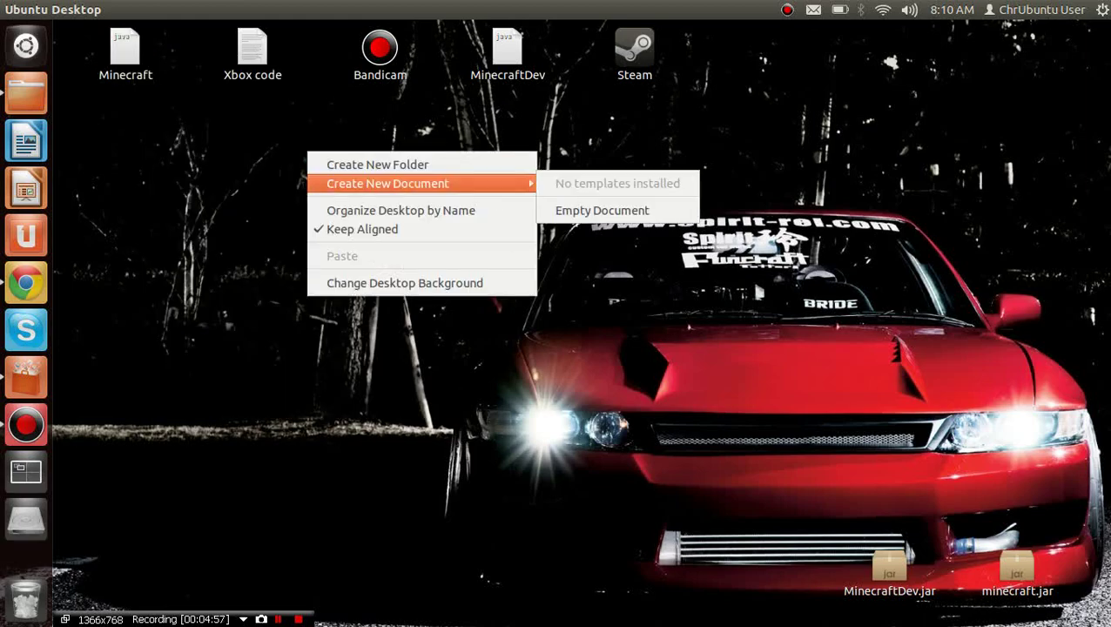
left_click(602, 210)
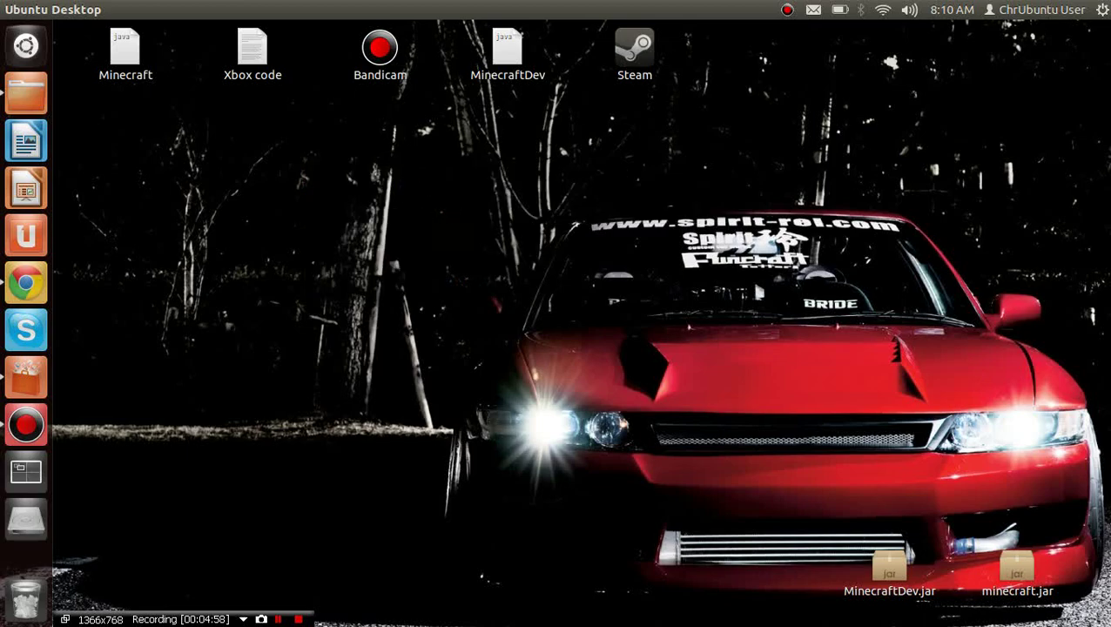
key("BackSpace")
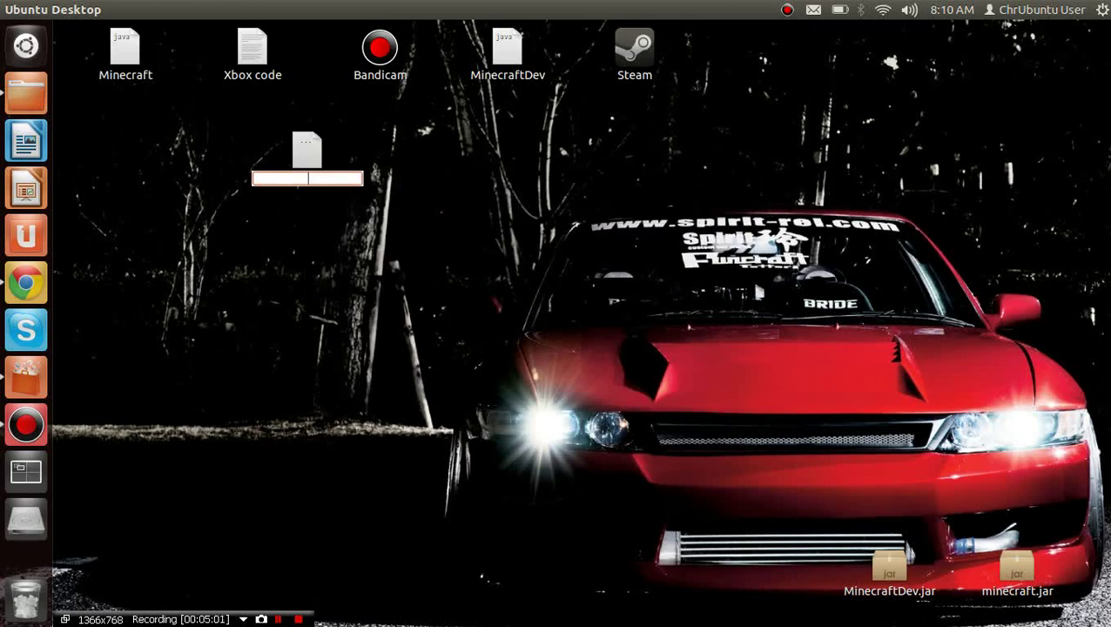
type("Minecraft 1.5")
key("Return")
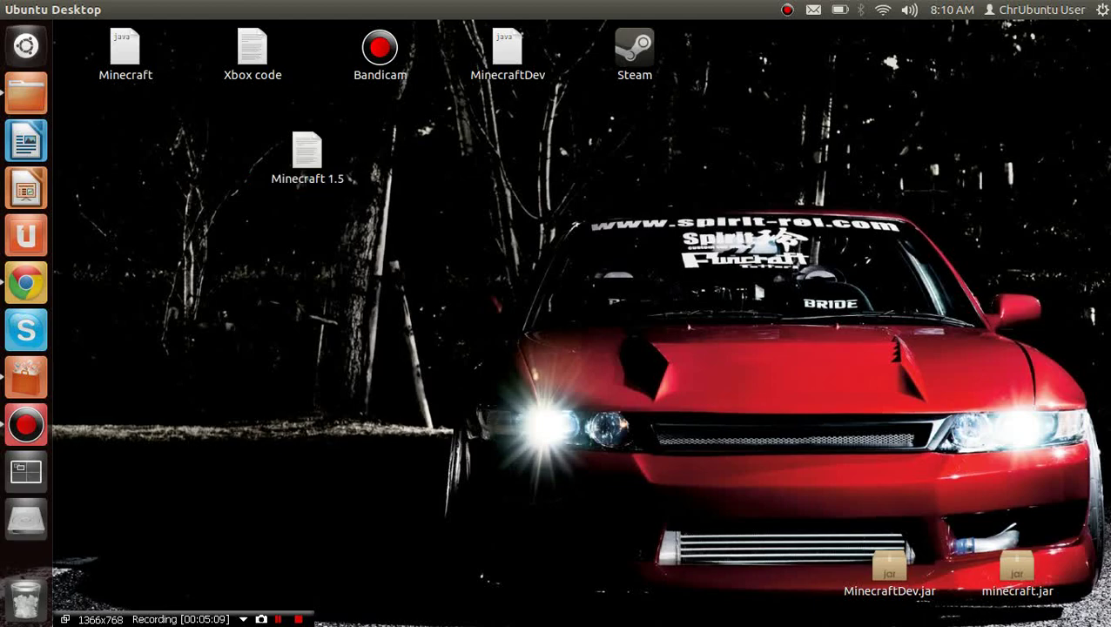
mouse_move(307, 157)
left_mouse_down()
mouse_move(335, 253)
mouse_move(274, 204)
mouse_move(316, 161)
left_mouse_up()
left_click(375, 222)
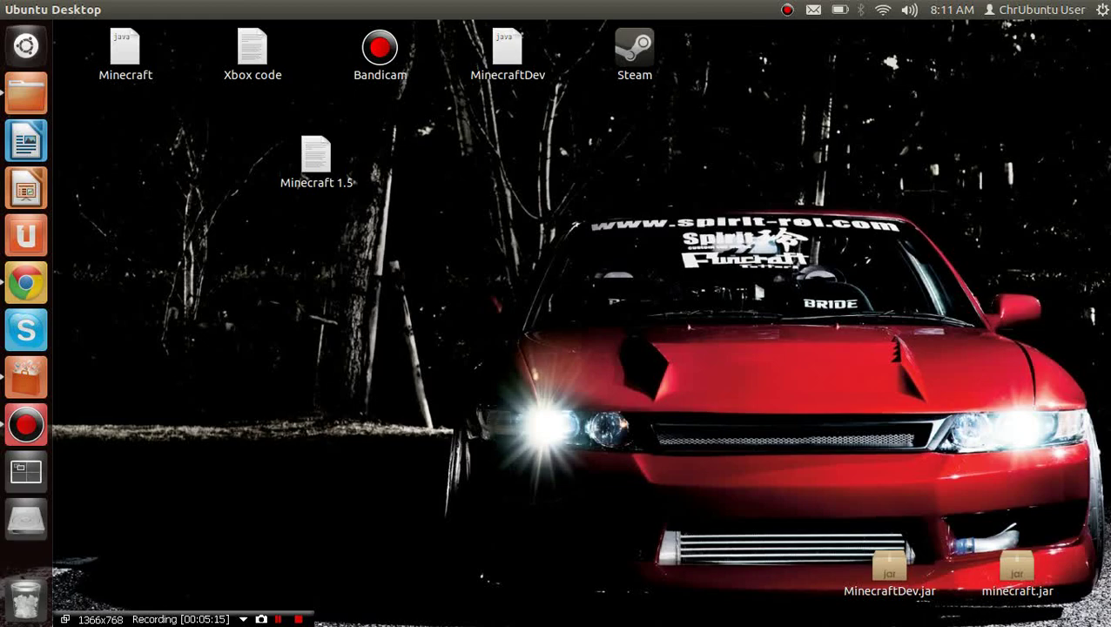
- Open the desktop's Minecraft launch script with notepad
right_click(127, 61)
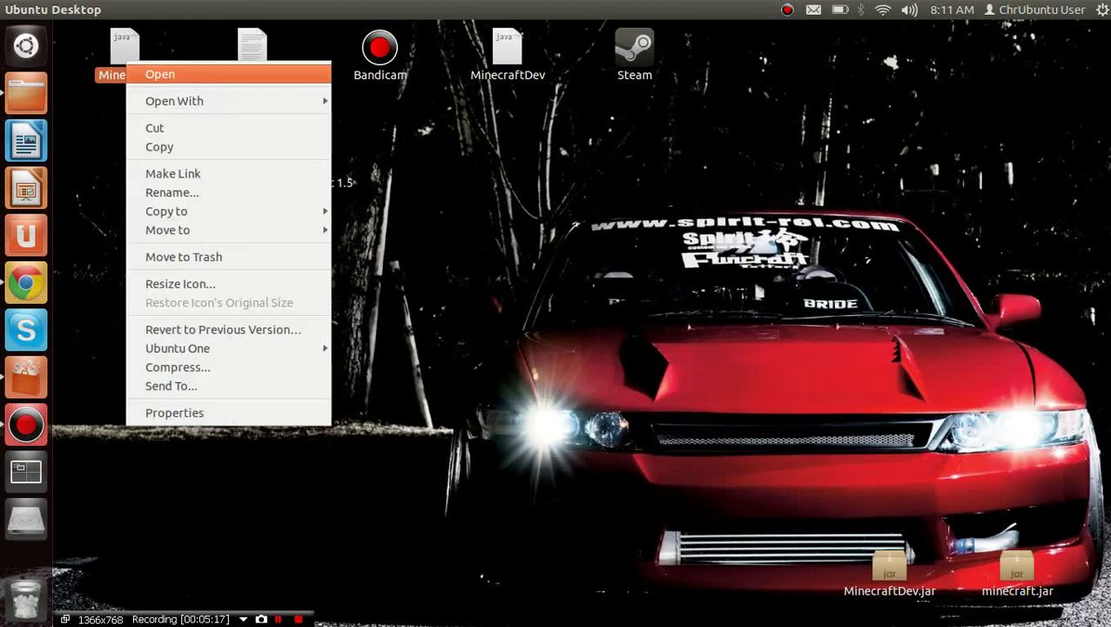
mouse_move(228, 101)
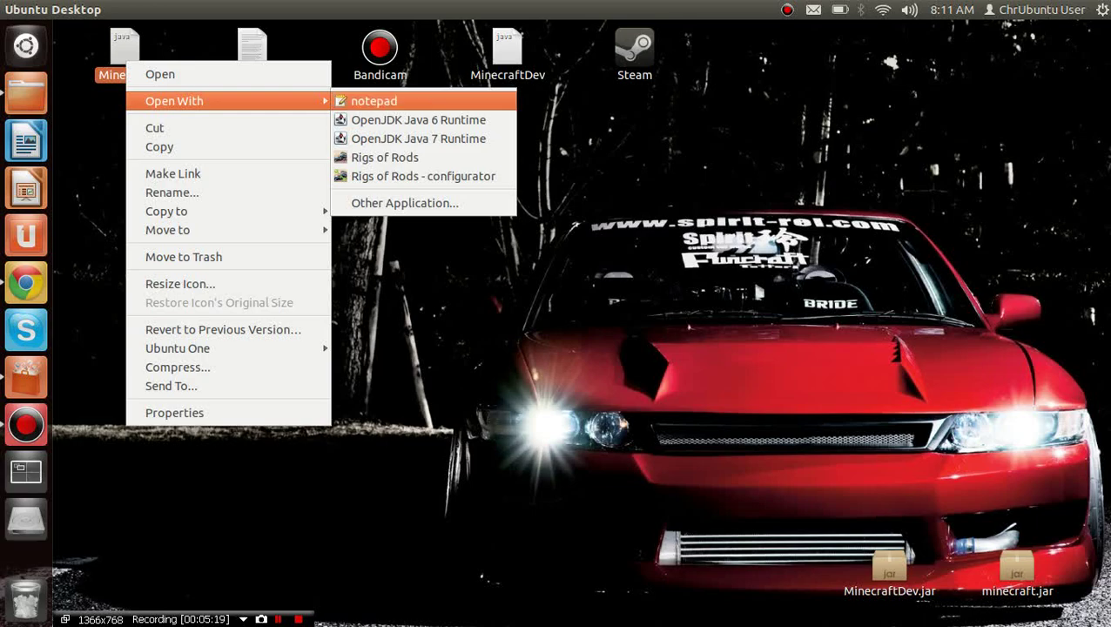
left_click(375, 101)
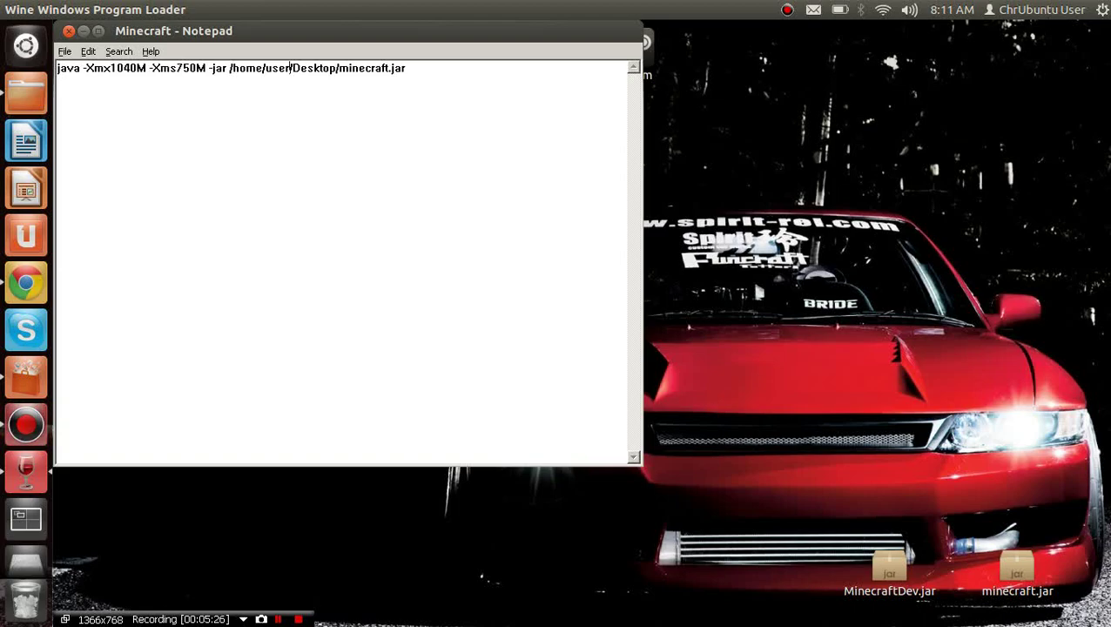
- Replace Desktop with Downloads in the launch command, making the path /home/user/Downloads/minecraft.jar
key("Right")
key("Right")
key("Right")
key("Right")
key("Right")
key("Right")
key("Right")
key("Right")
key("Left")
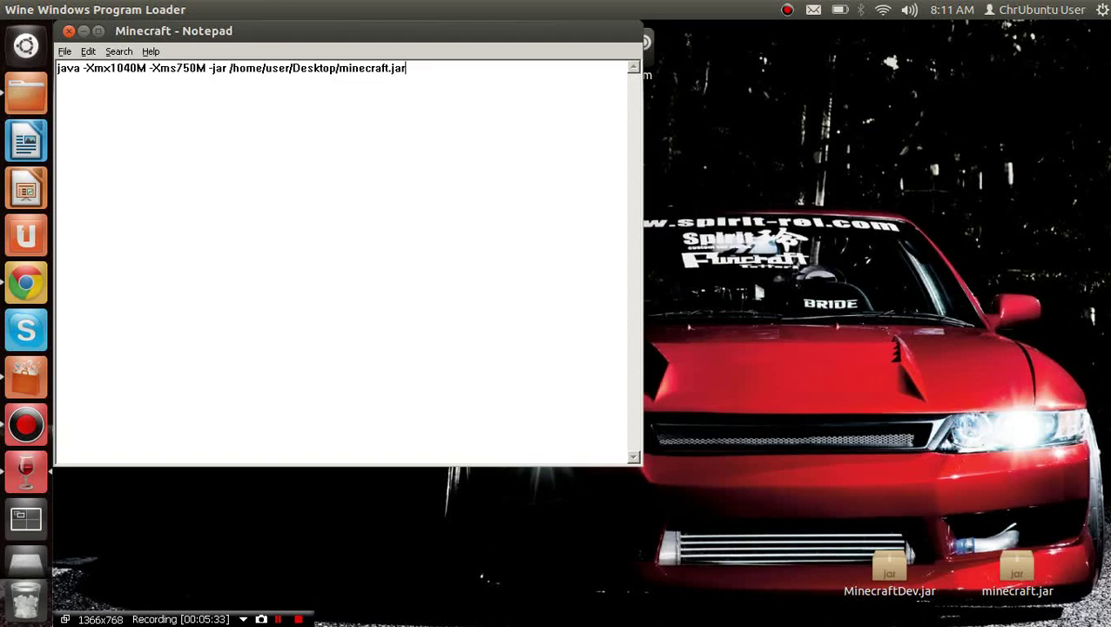
key("BackSpace")
key("BackSpace")
key("BackSpace")
key("BackSpace")
key("BackSpace")
key("BackSpace")
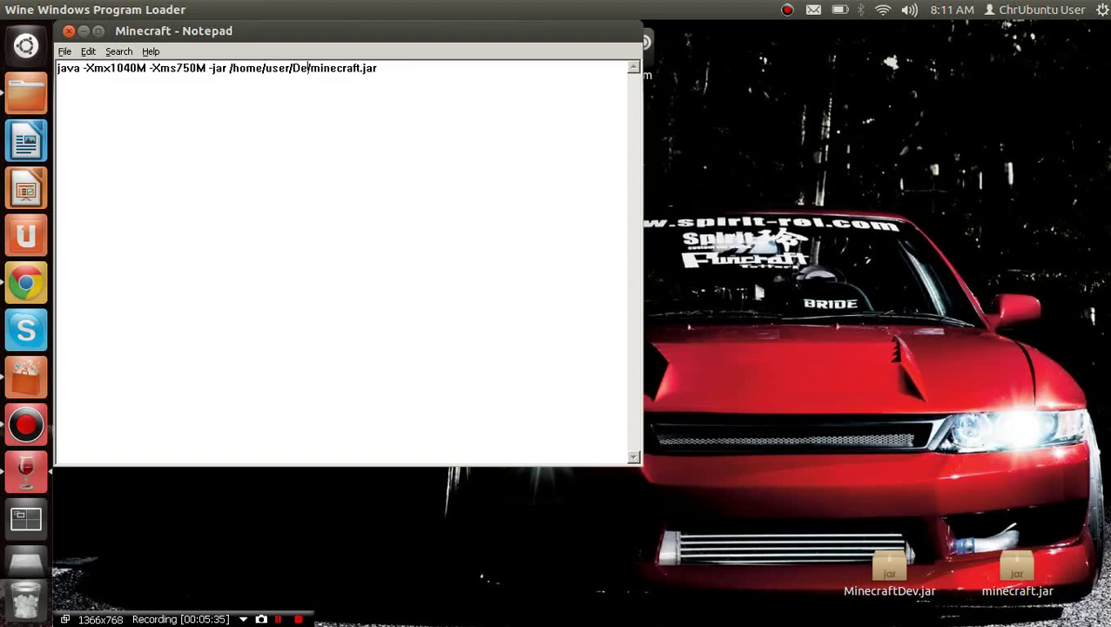
type("ownload")
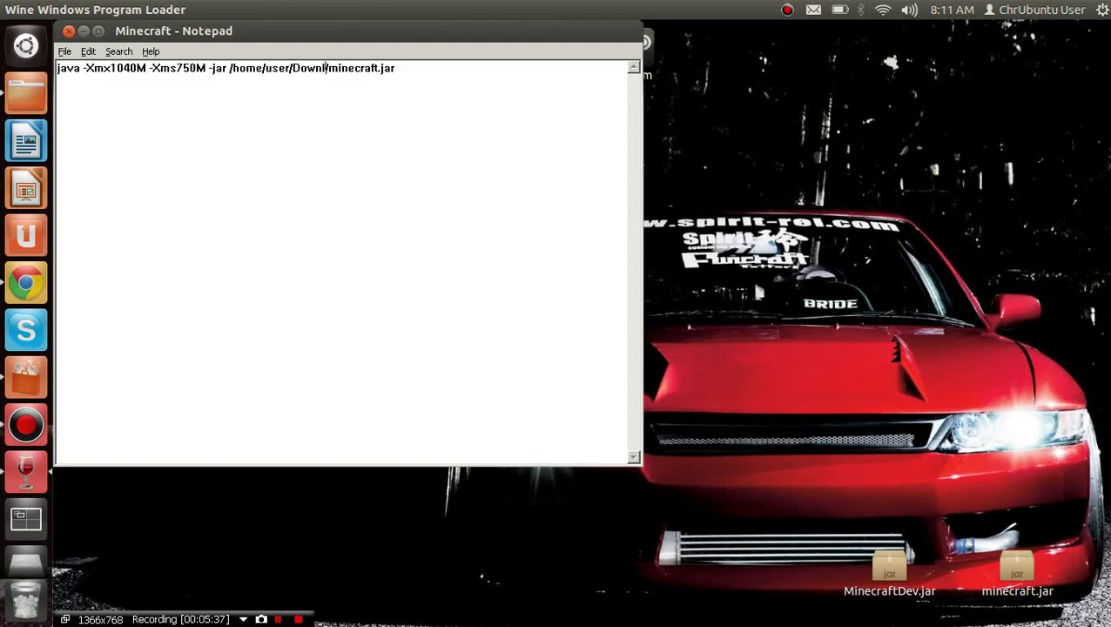
type("s")
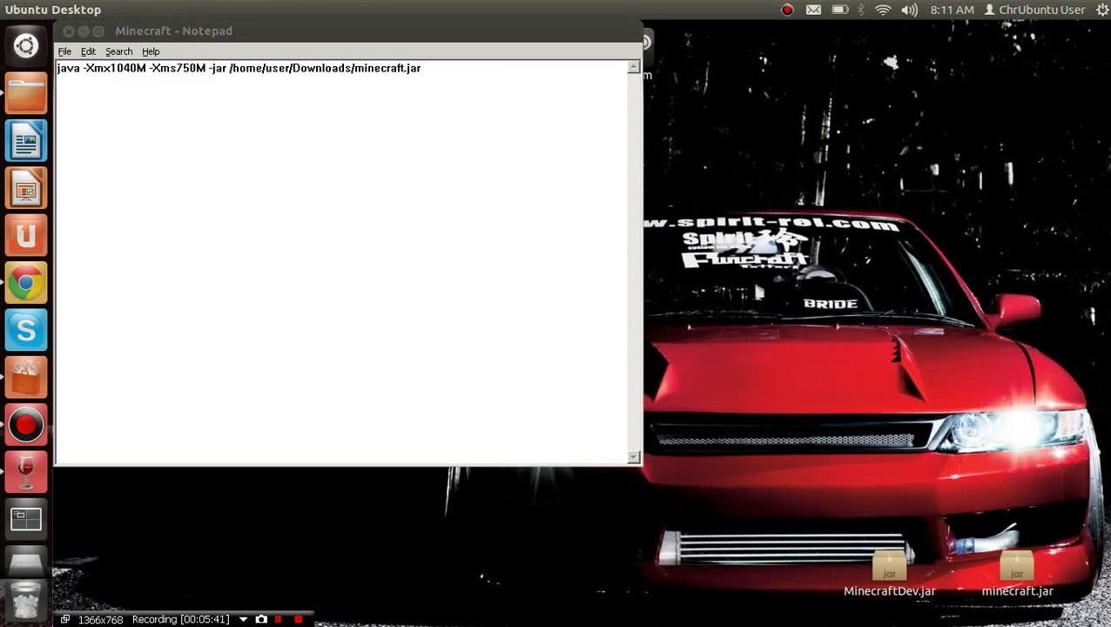
- Copy minecraft.jar from the desktop and open the Downloads folder in the file manager
left_click(1017, 566)
right_click(1017, 564)
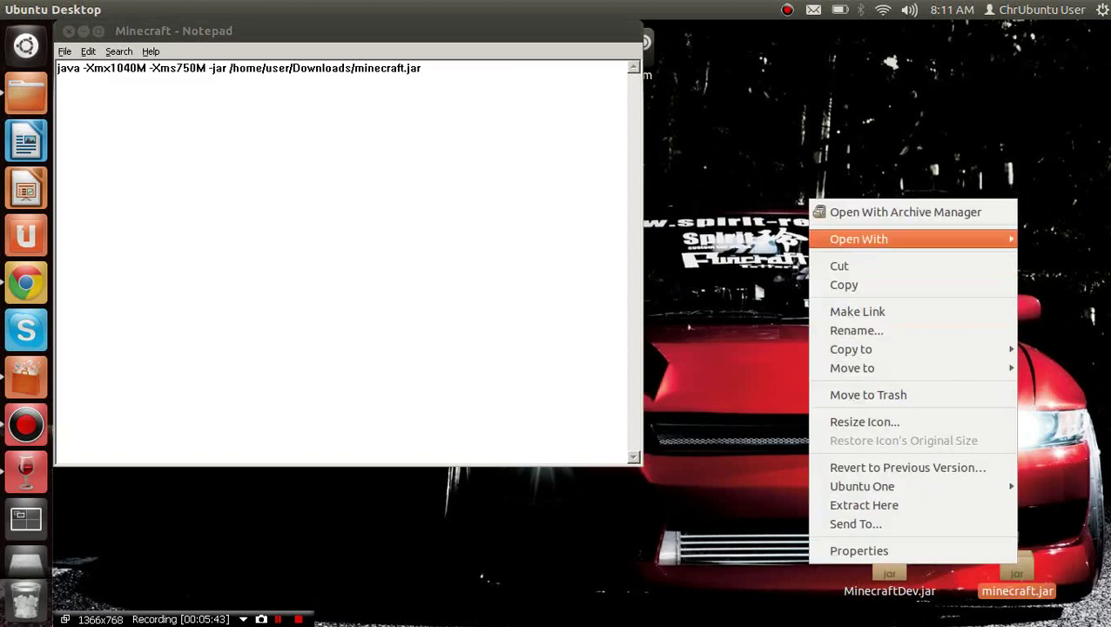
left_click(843, 284)
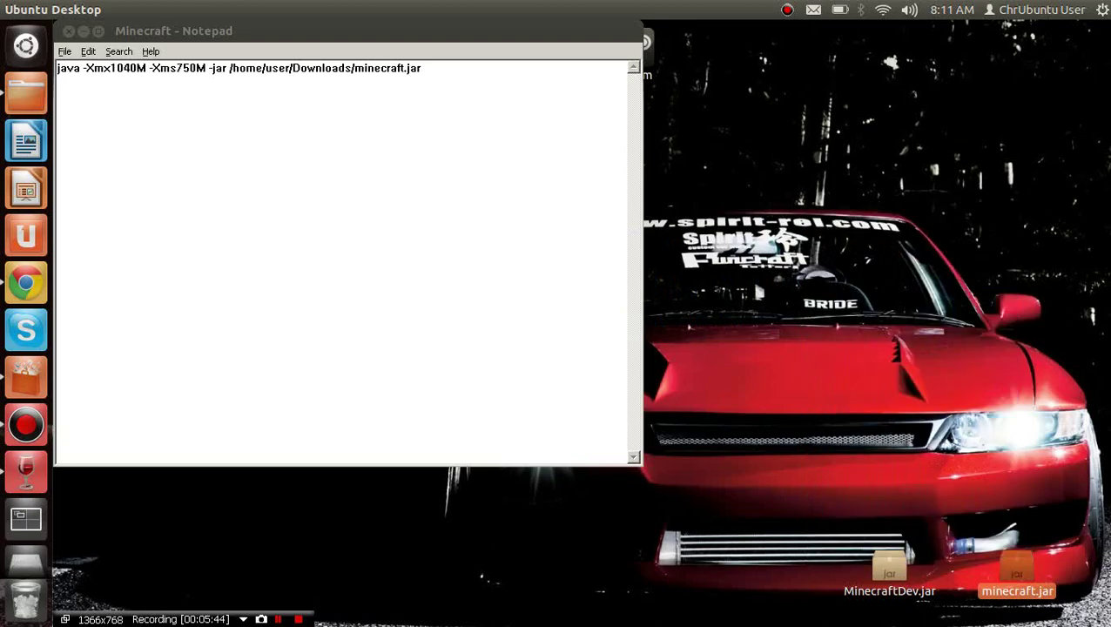
left_click(26, 93)
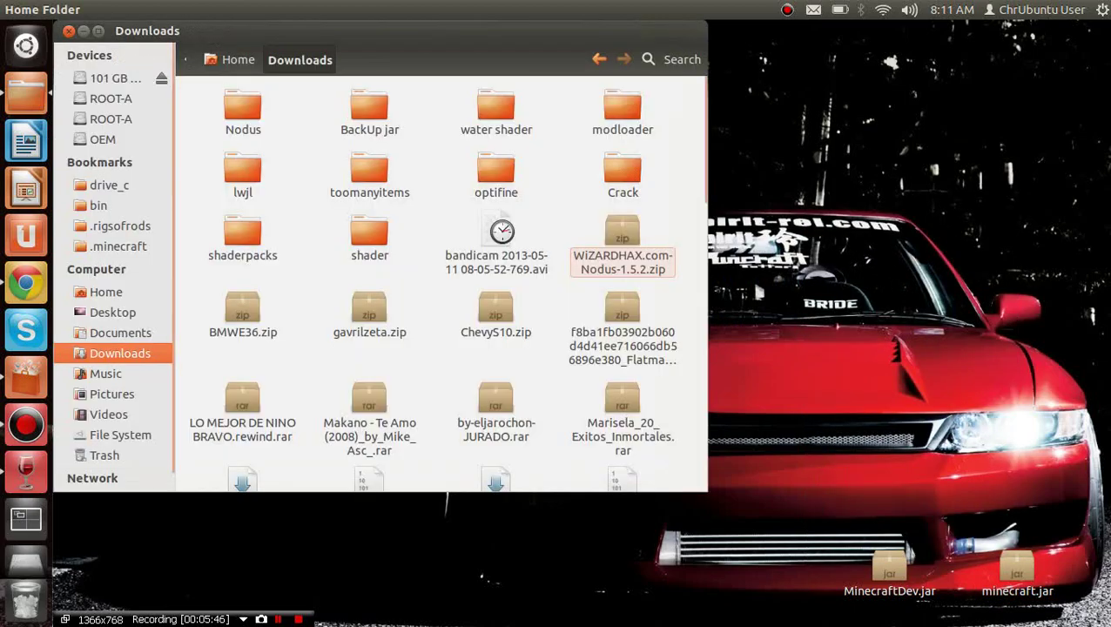
left_click(120, 333)
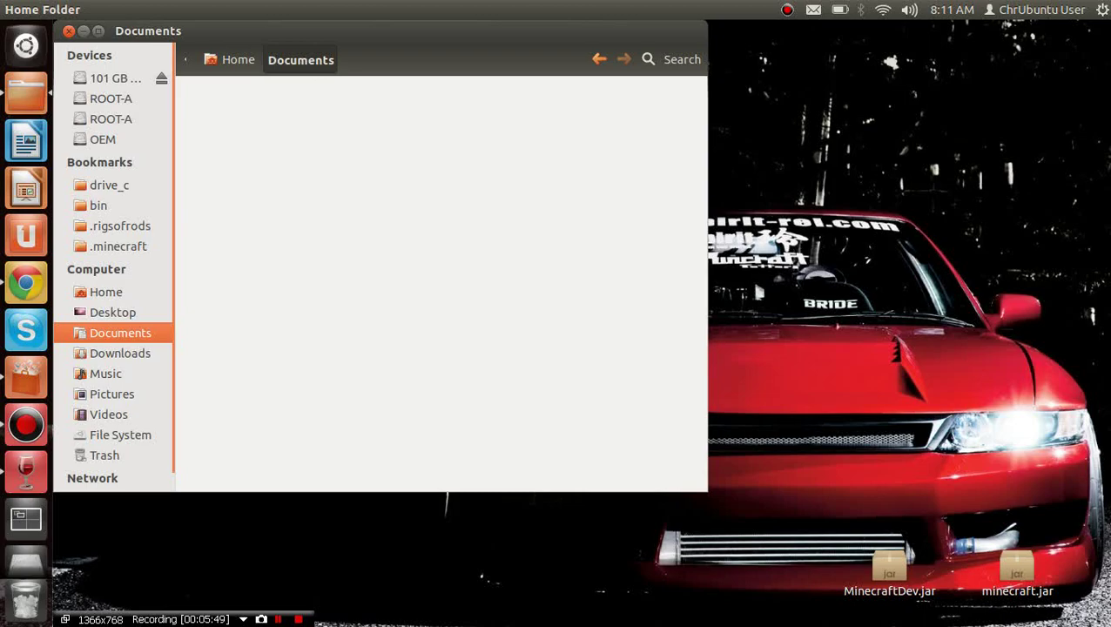
left_click(120, 353)
left_click(106, 291)
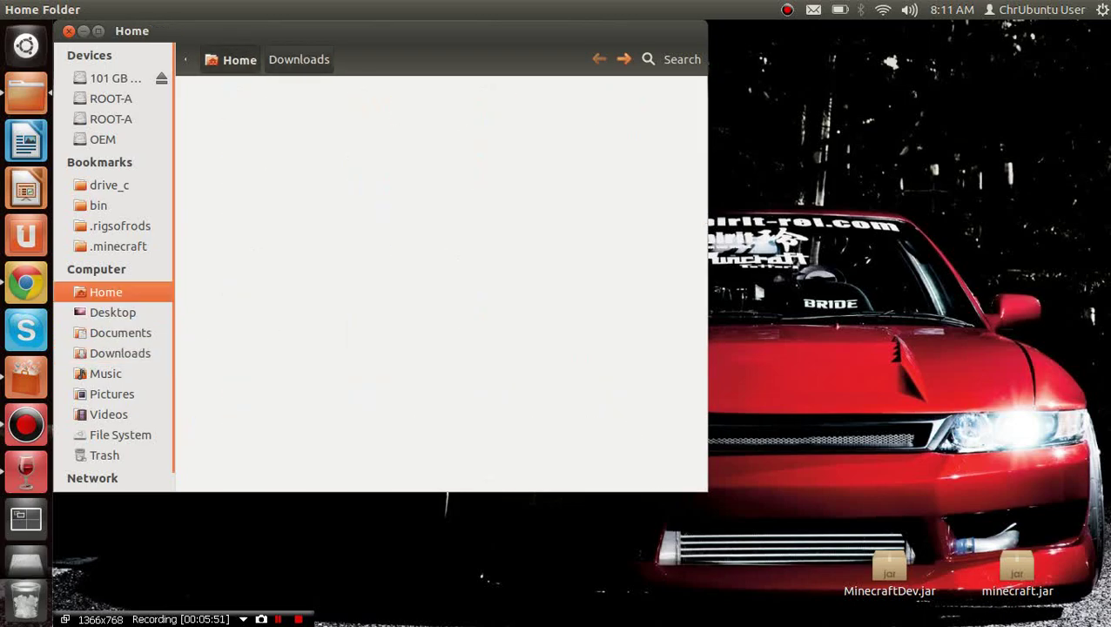
left_click(299, 61)
- Show the Downloads folder's location path, look through its files to minecraft.jar, and minimize the folder window
left_click(163, 9)
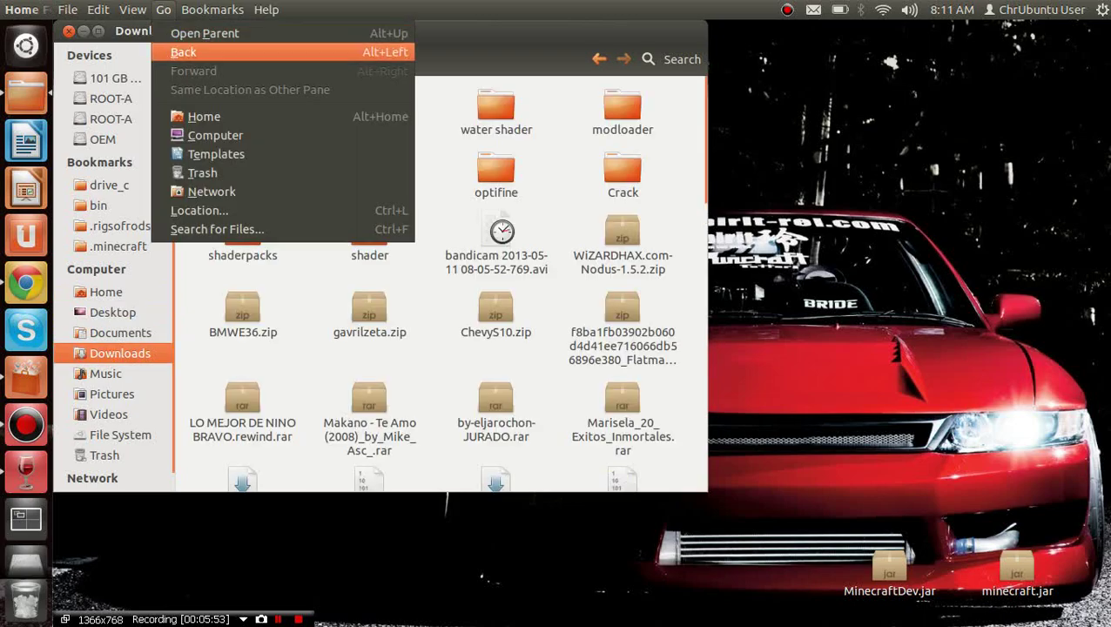
left_click(187, 209)
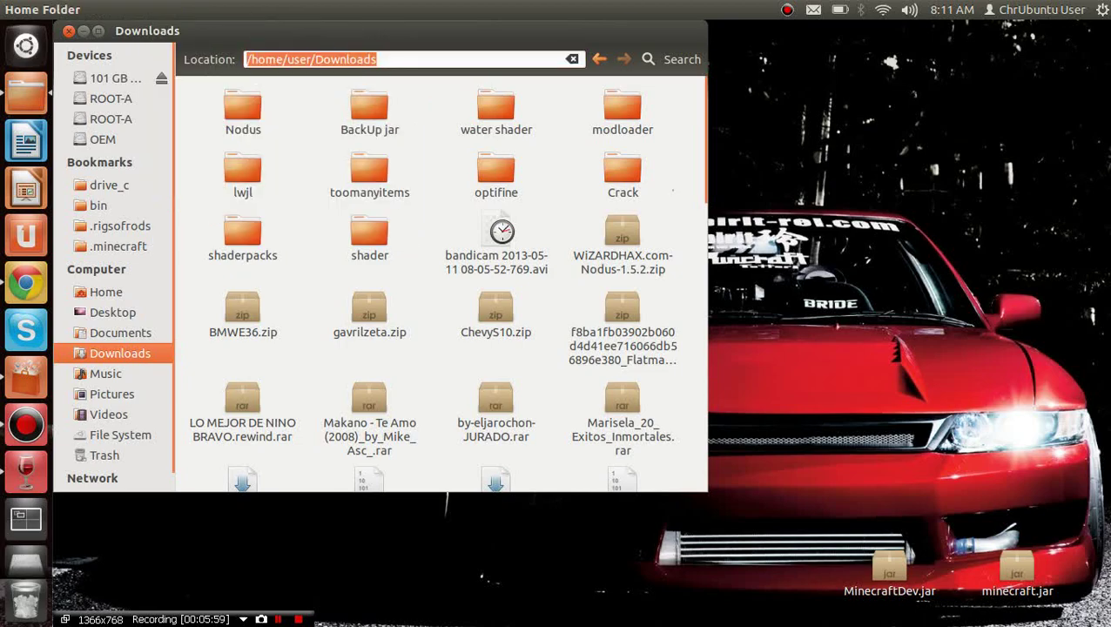
right_click(672, 190)
left_click(701, 319)
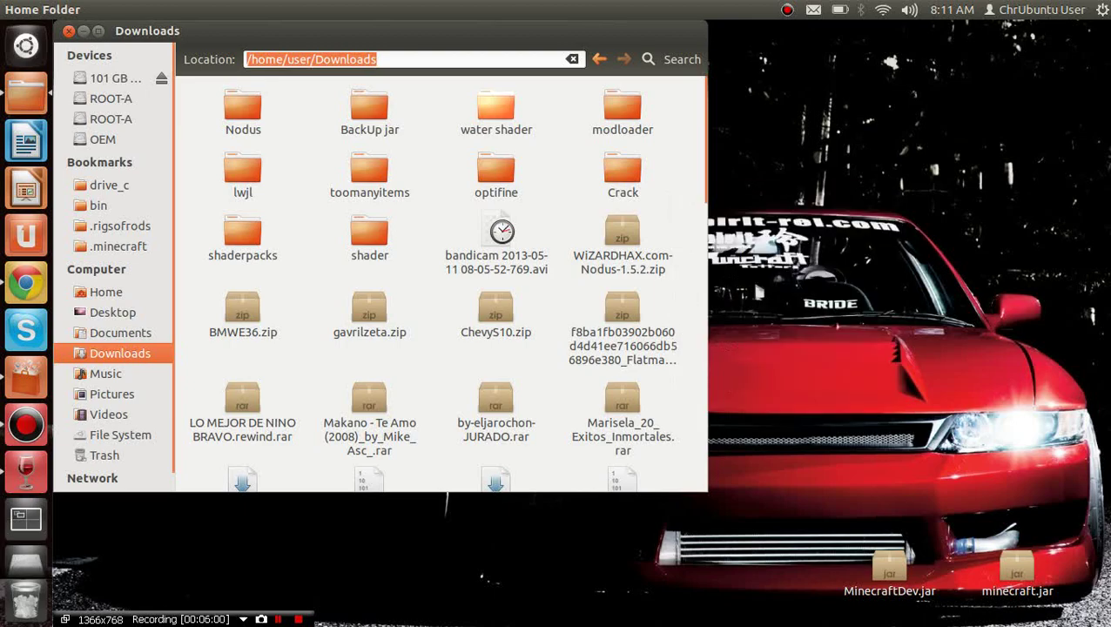
left_click(559, 209)
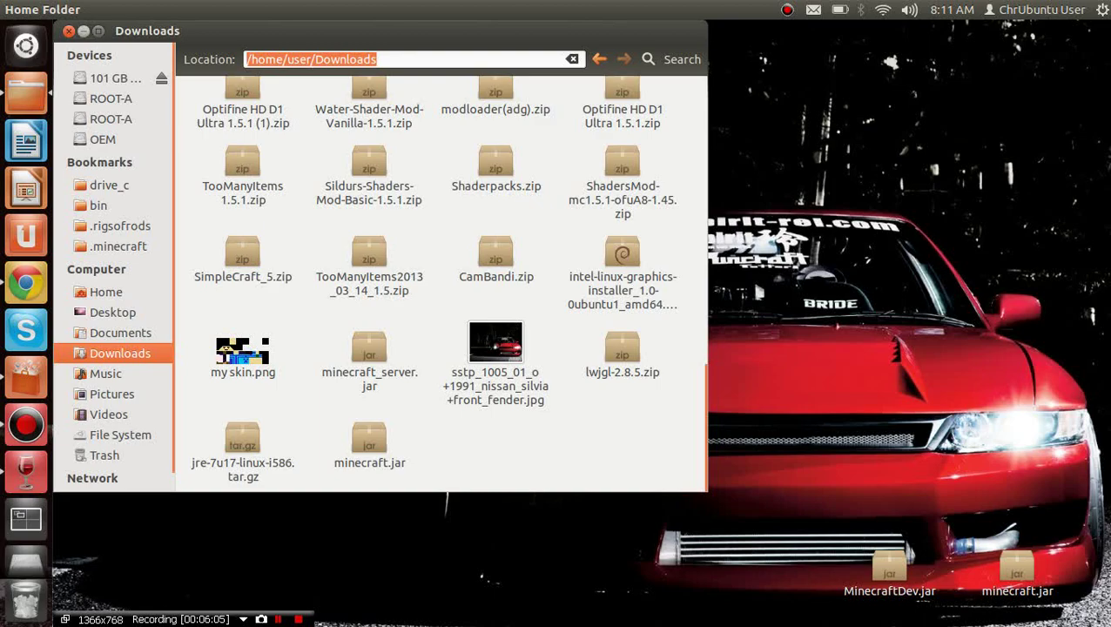
left_click(83, 31)
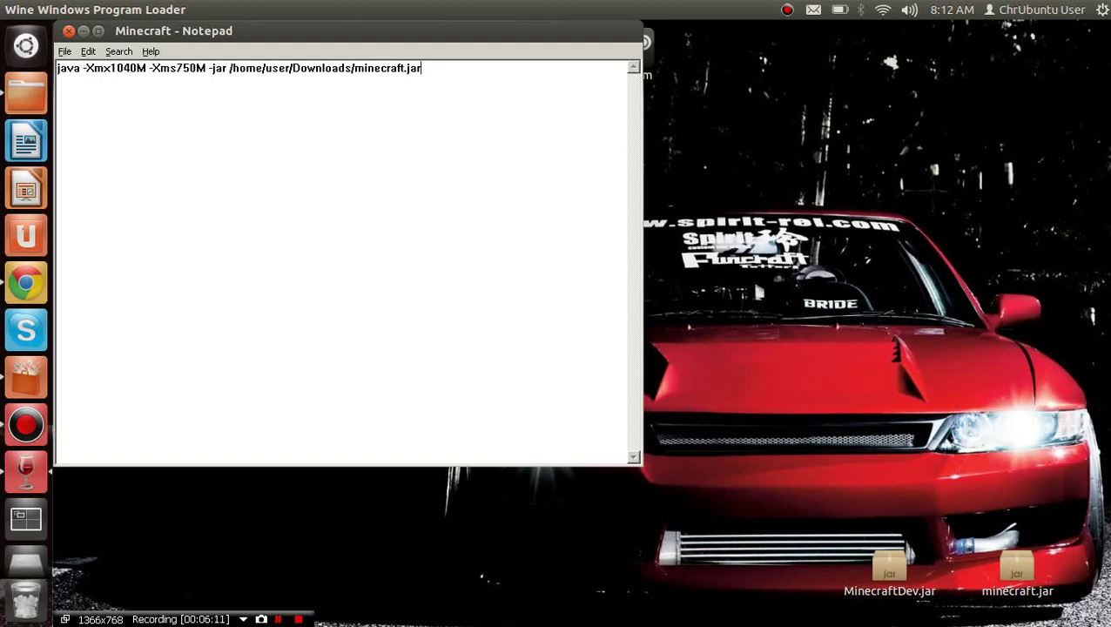
- Copy the whole launch command from the script and close the file without saving the changes
left_click(88, 51)
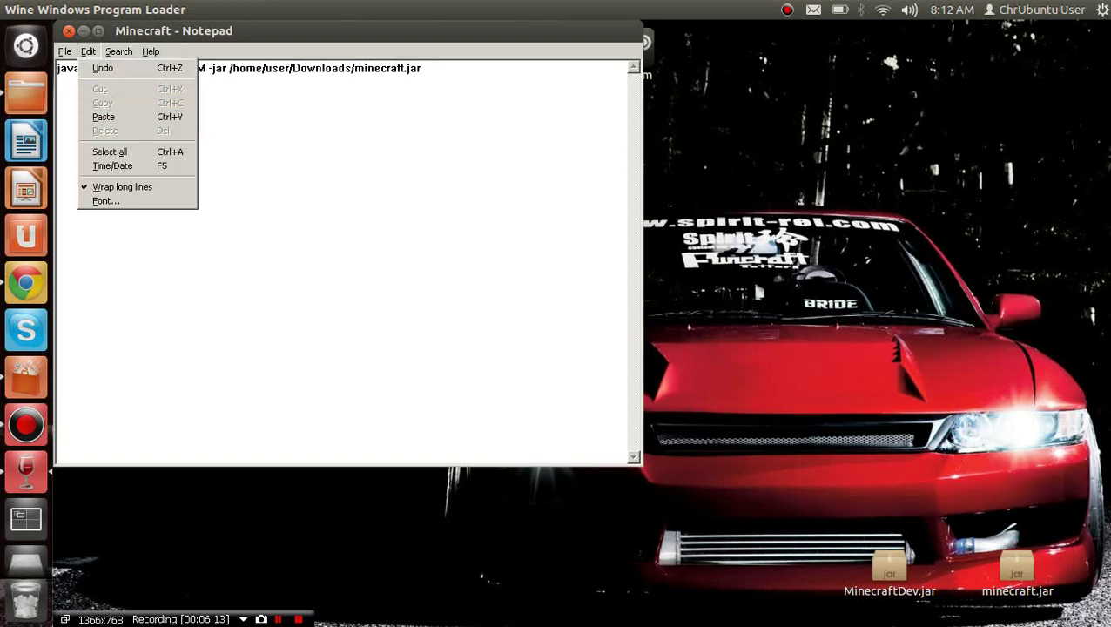
left_click(58, 80)
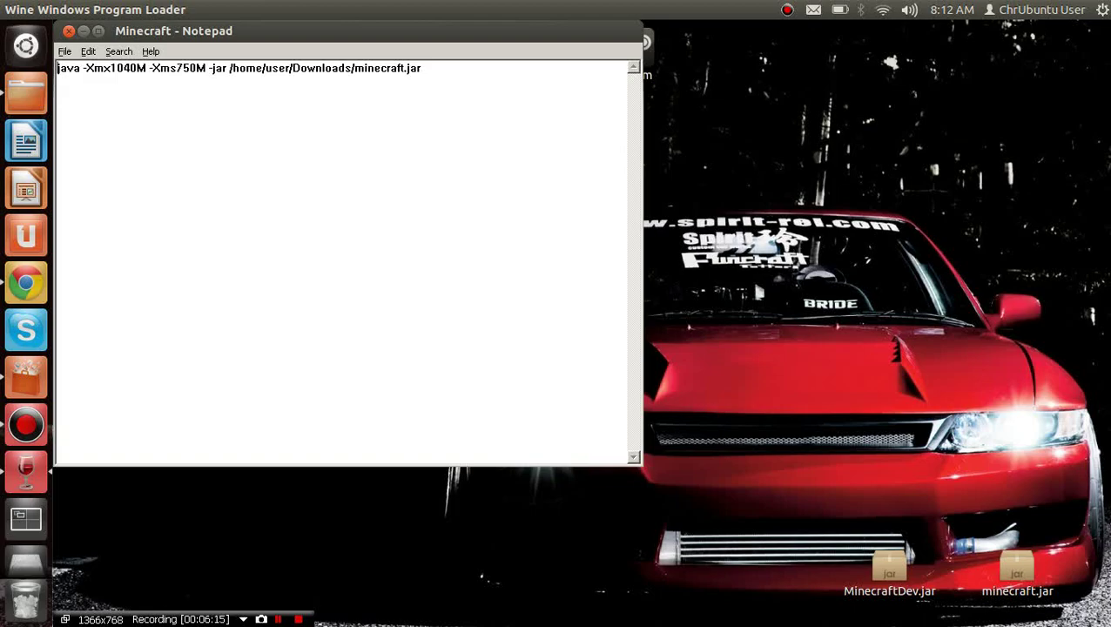
key("ctrl+a")
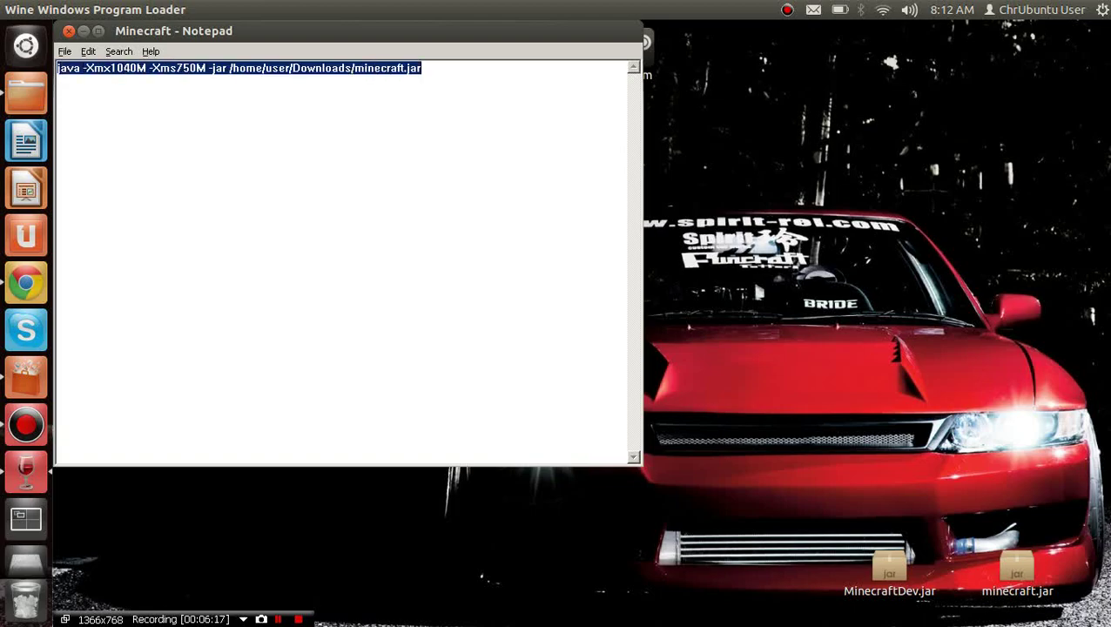
right_click(402, 67)
left_click(427, 112)
left_click(58, 80)
left_click(69, 31)
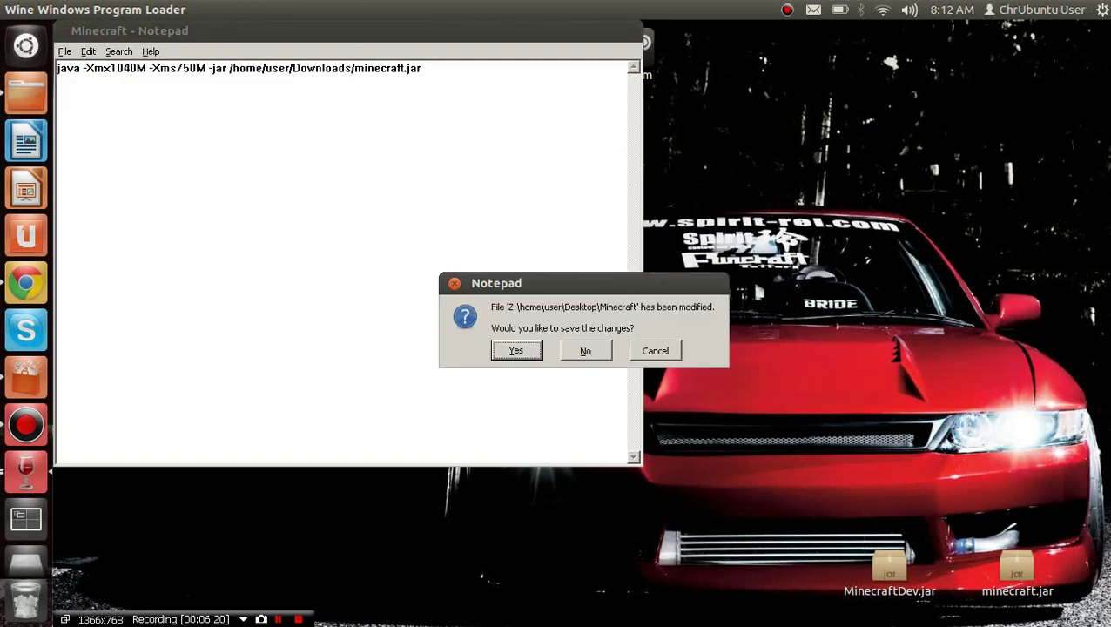
left_click(586, 351)
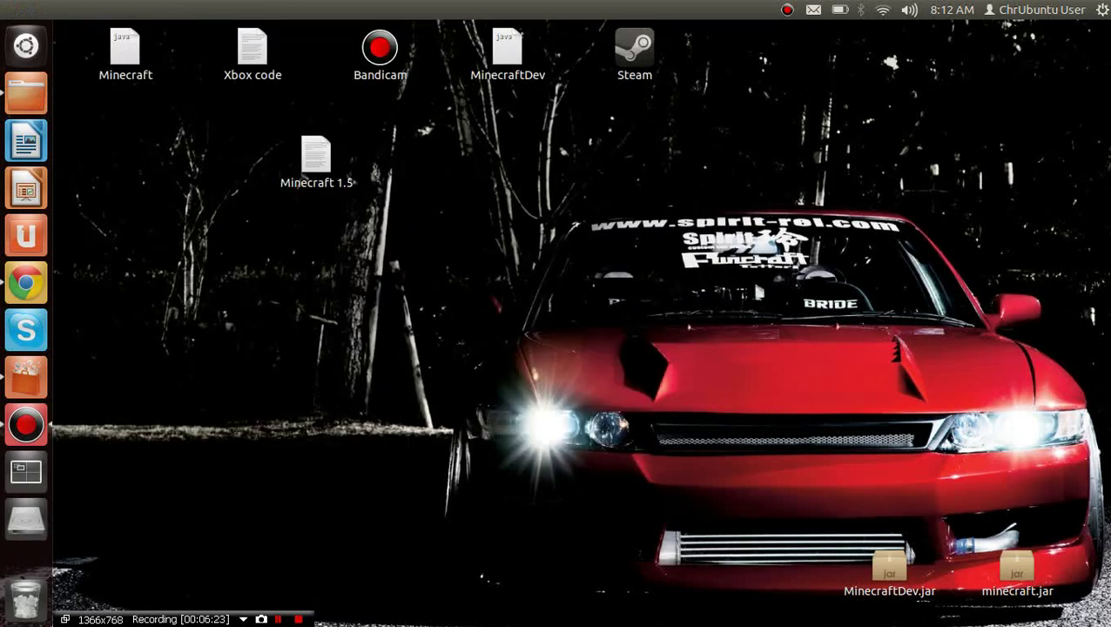
- Open the Minecraft 1.5 document in the text editor and try to paste the launch command into it
double_click(316, 157)
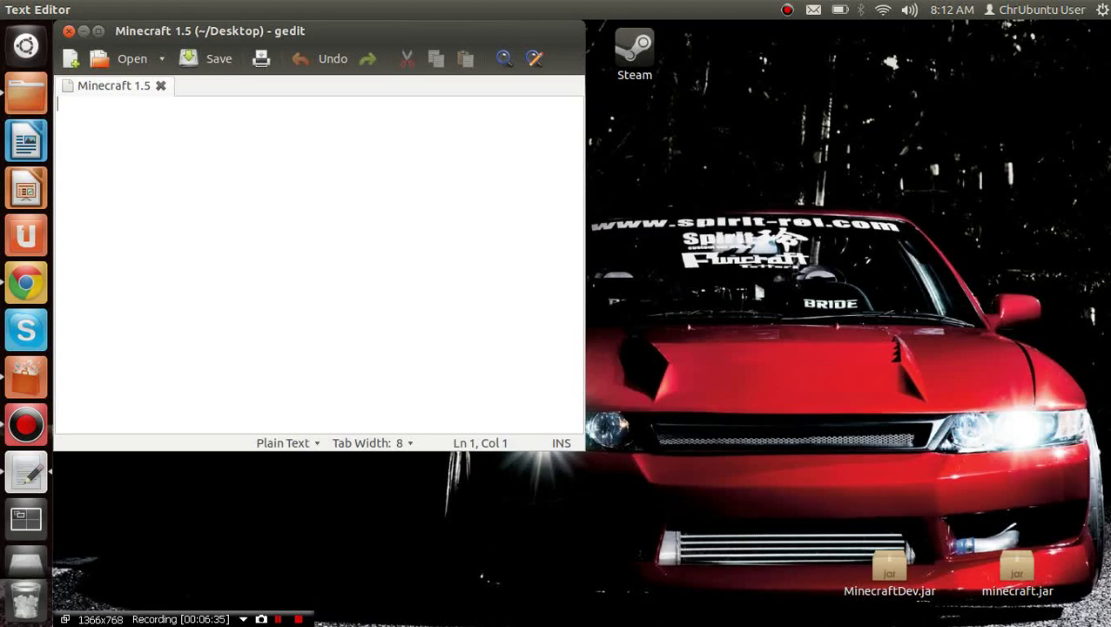
right_click(87, 104)
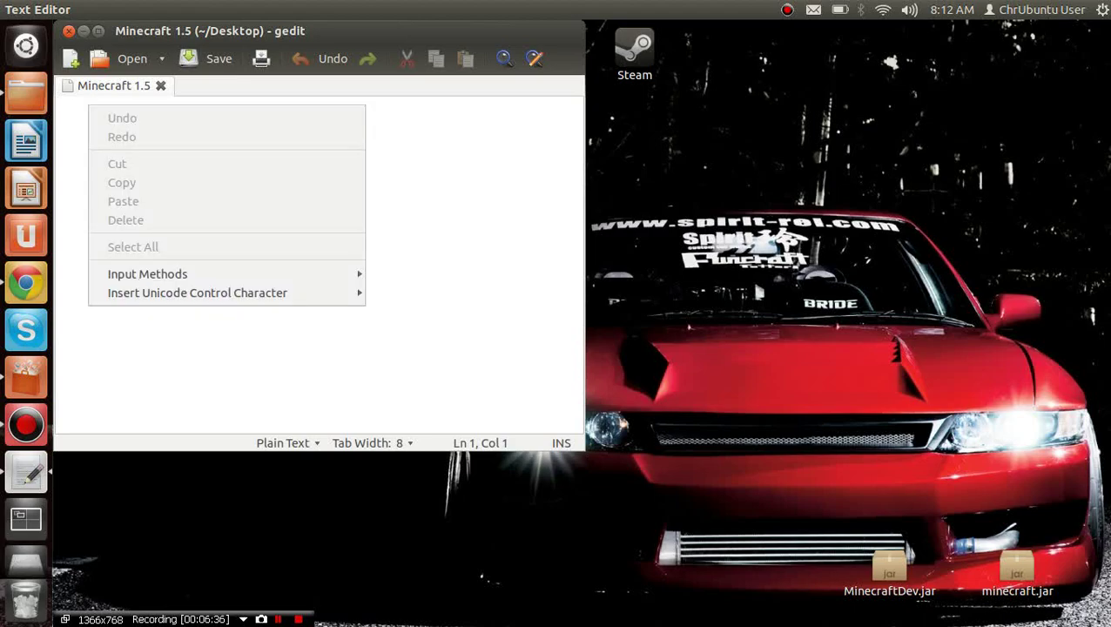
right_click(75, 117)
key("Escape")
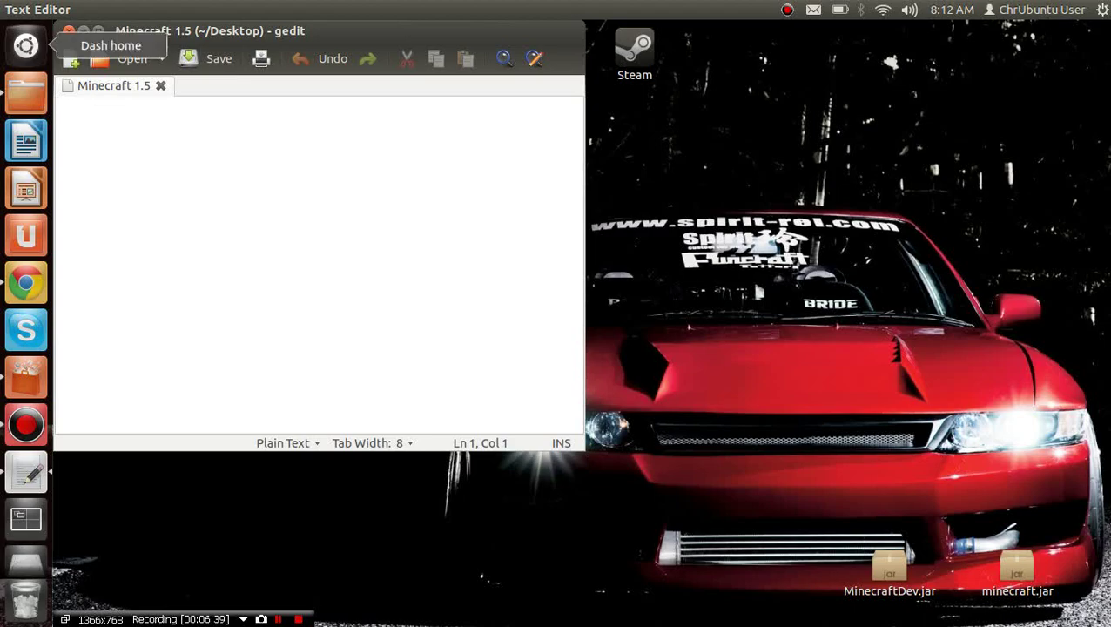
- Move the text editor window clear of the desktop files and open the Minecraft script in gedit beside the Minecraft 1.5 document
left_click_drag(200, 32, 657, 133)
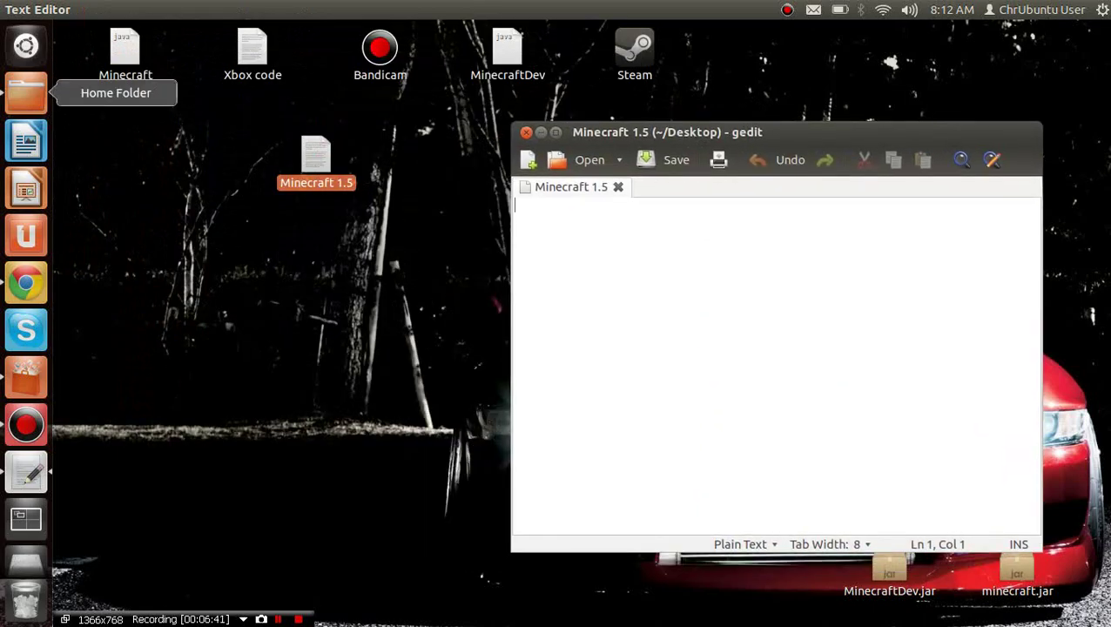
left_click(87, 85)
right_click(119, 56)
mouse_move(167, 95)
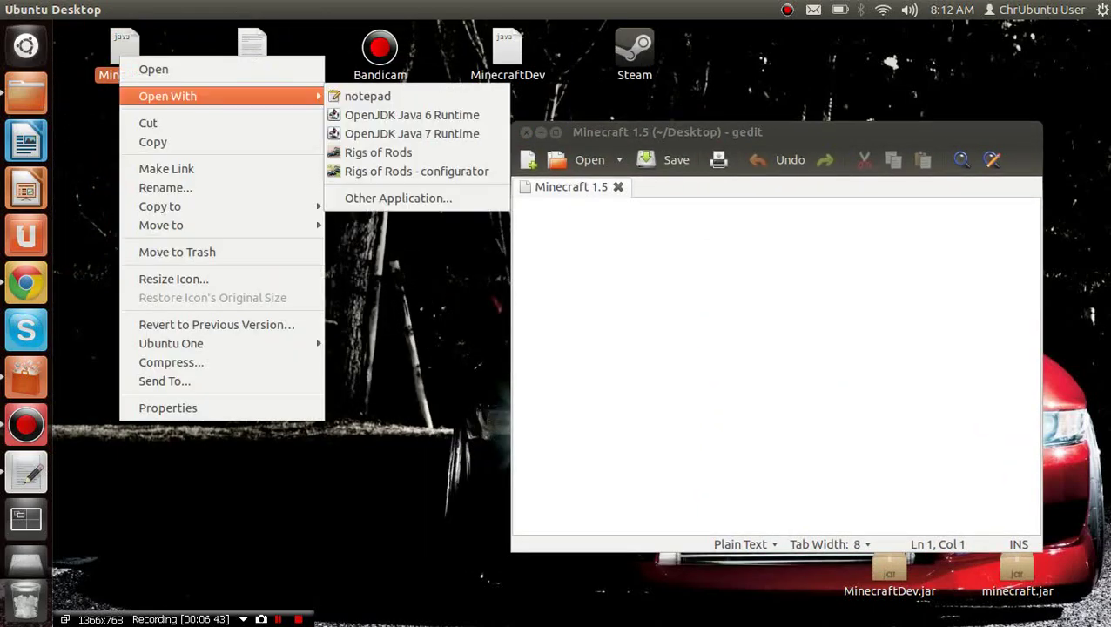
left_click(398, 198)
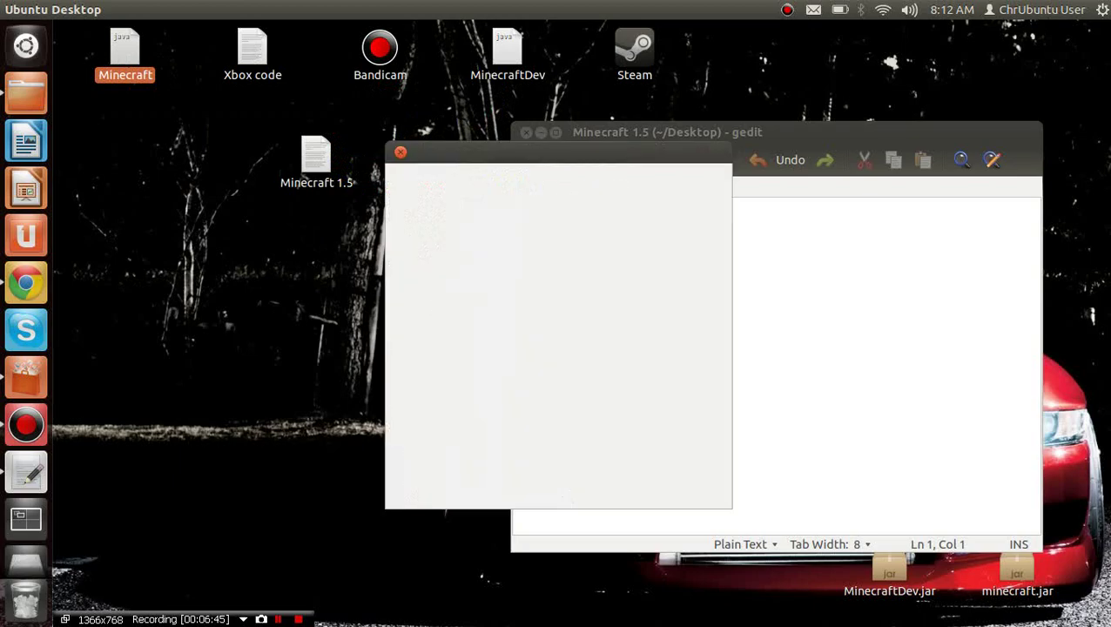
left_click(447, 269)
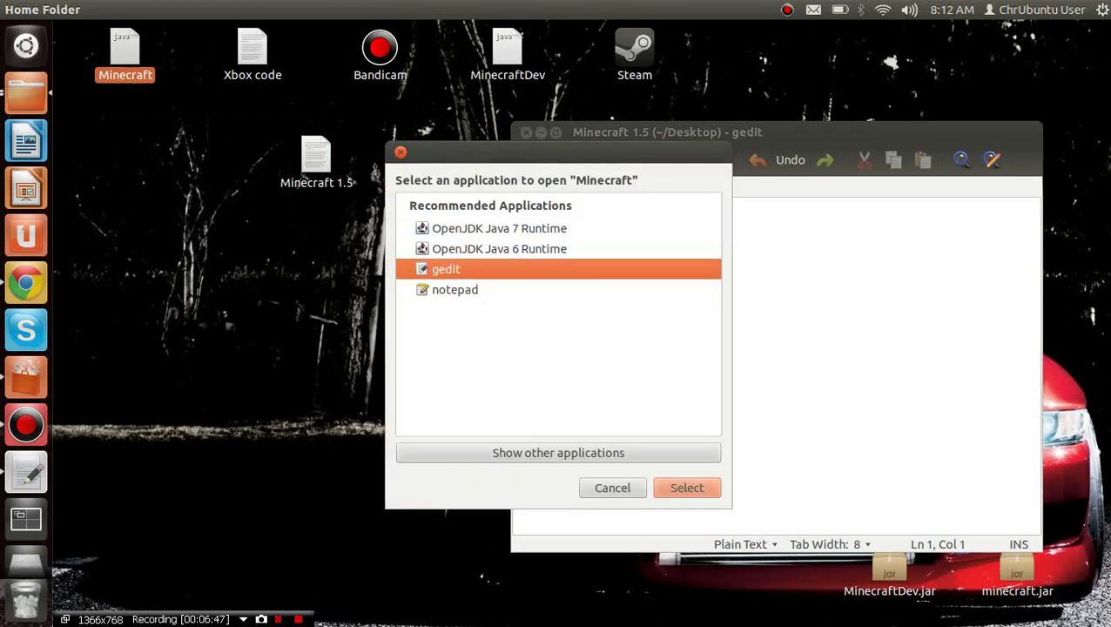
left_click(687, 488)
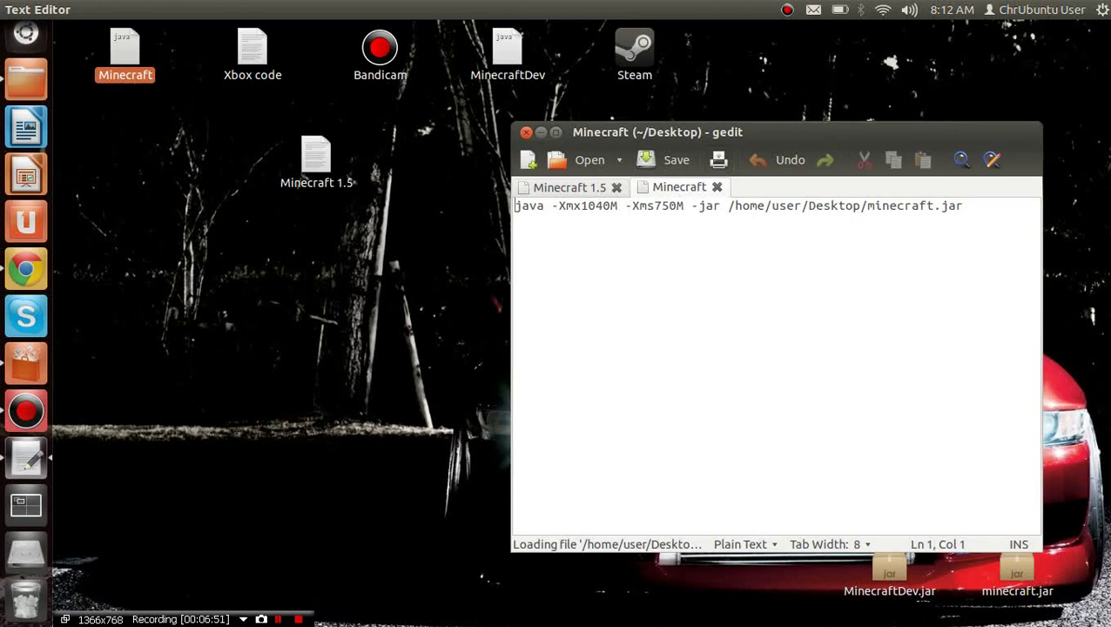
- Change the Desktop folder to Downloads in the script's minecraft.jar path, making it /home/user/Downloads/minecraft.jar
left_click_drag(962, 205, 513, 205)
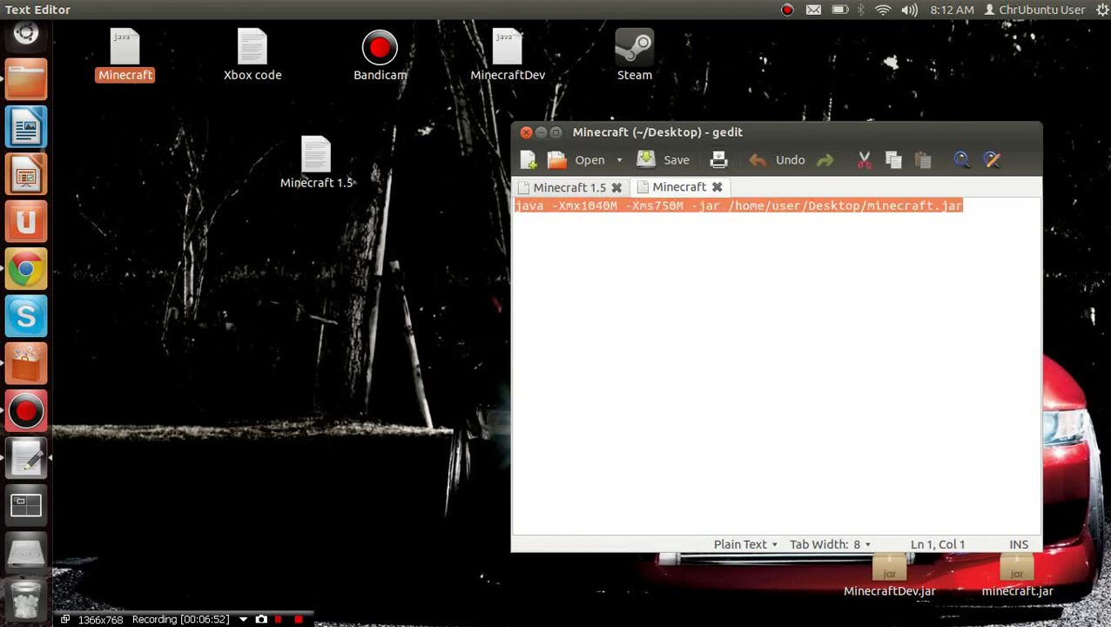
left_click(862, 206)
key("shift+Left")
key("shift+Left")
key("shift+Left")
key("shift+Left")
key("shift+Left")
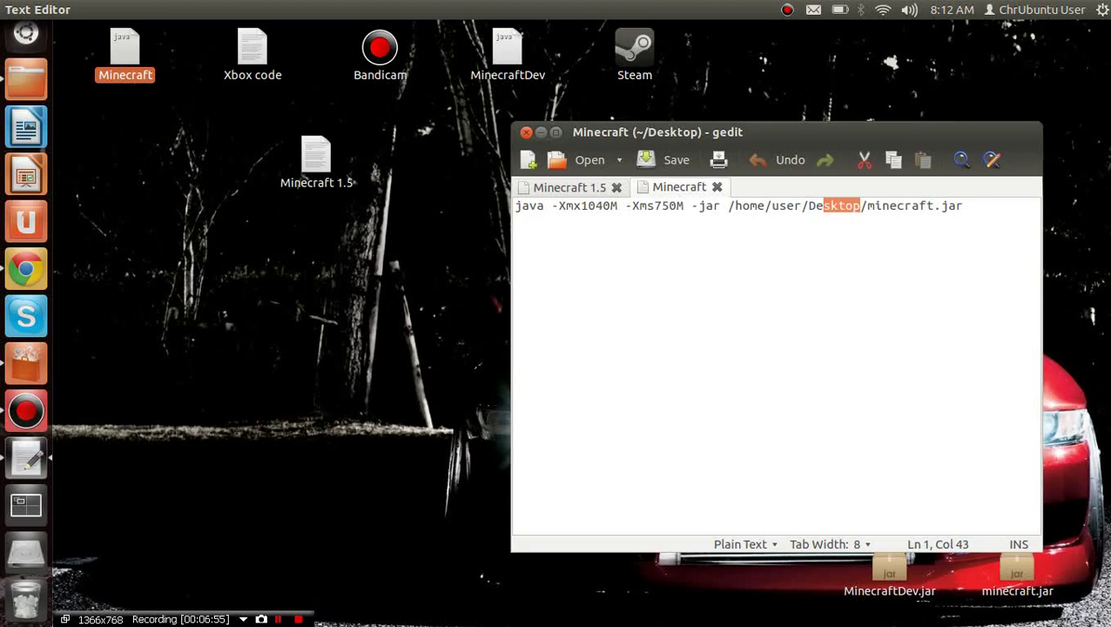
key("BackSpace")
key("BackSpace")
type("ownloads")
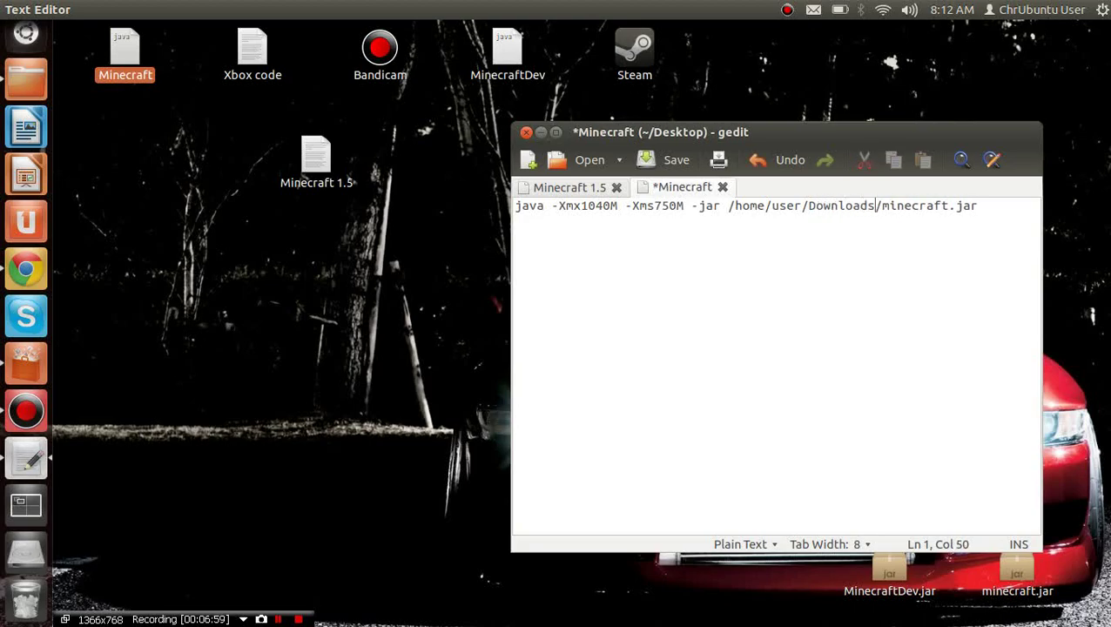
- Copy the whole java launch command from the Minecraft script
key("End")
key("shift+Left")
key("shift+Left")
key("shift+Left")
key("shift+Left")
key("shift+Left")
key("shift+Left")
key("shift+Left")
key("shift+Left")
key("shift+Left")
key("shift+Left")
key("shift+Left")
key("shift+Left")
key("shift+Left")
key("shift+Left")
key("shift+Left")
key("shift+Left")
key("shift+Left")
key("shift+Left")
key("shift+Left")
key("shift+Left")
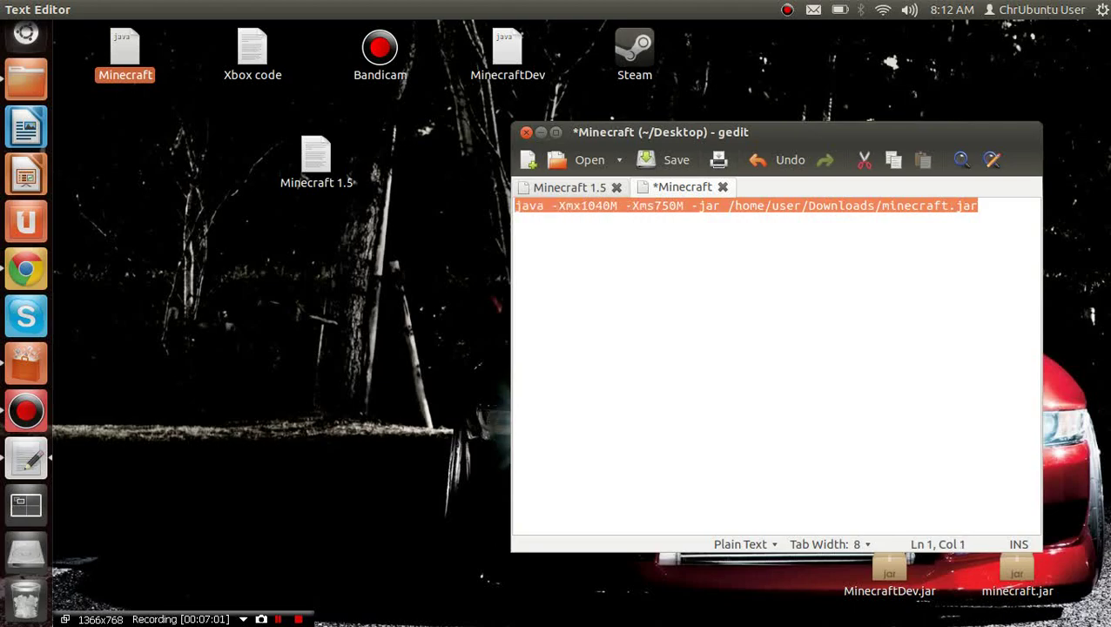
right_click(525, 203)
left_click(561, 282)
left_click(977, 207)
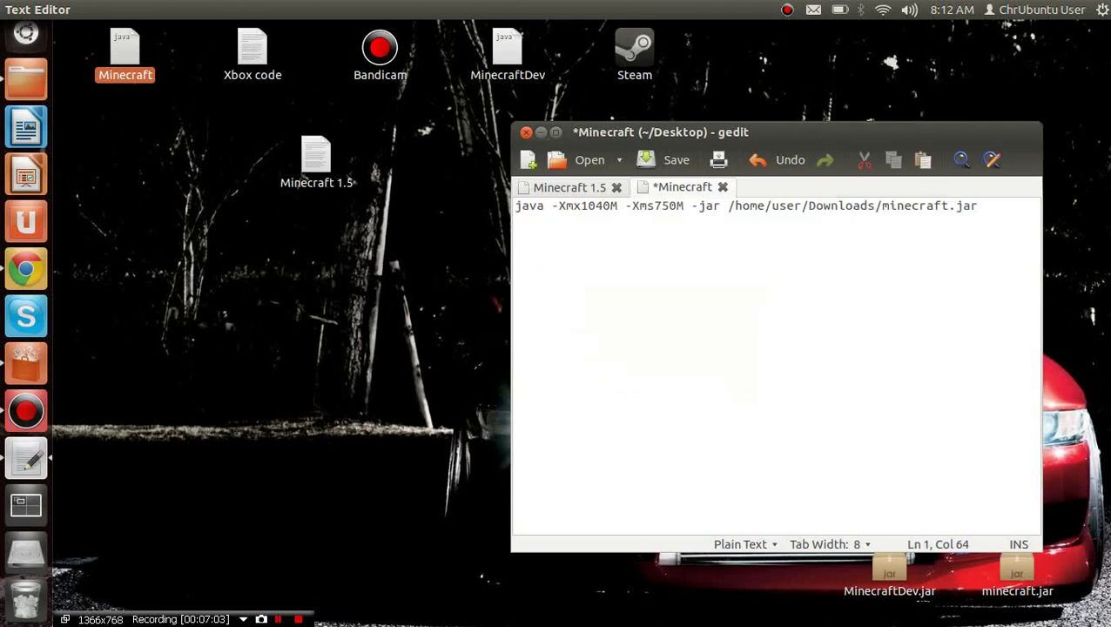
- Paste the copied launch command into the Minecraft 1.5 document and save the file
key("ctrl+alt+Page_Up")
key("Menu")
key("Down")
key("Return")
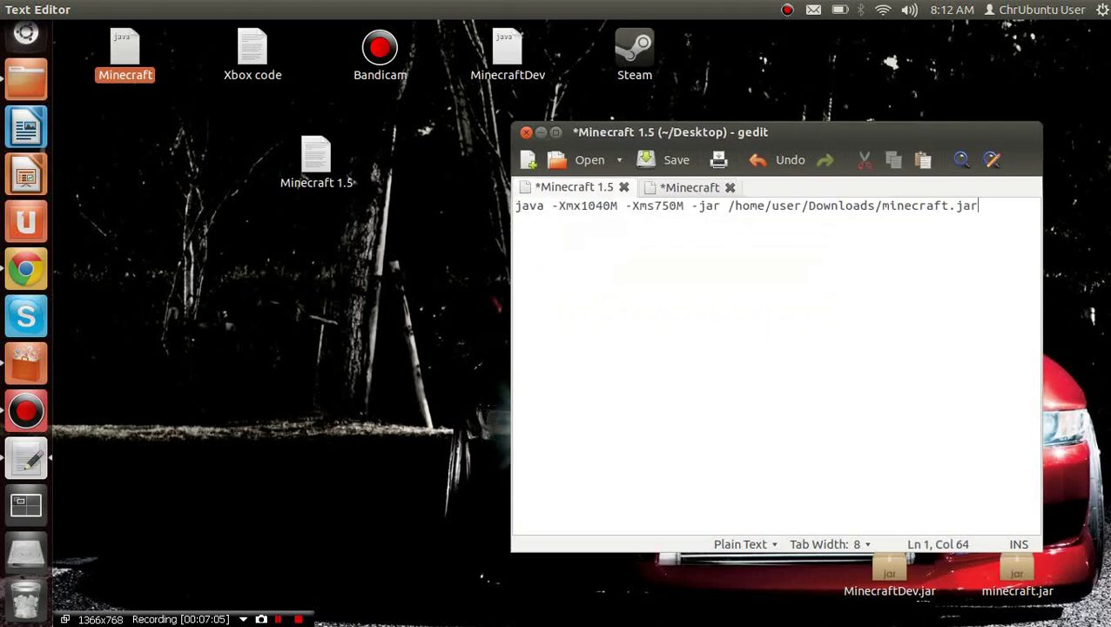
key("ctrl+s")
- Close the Minecraft script with its changes saved and close the text editor
key("ctrl+alt+Page_Down")
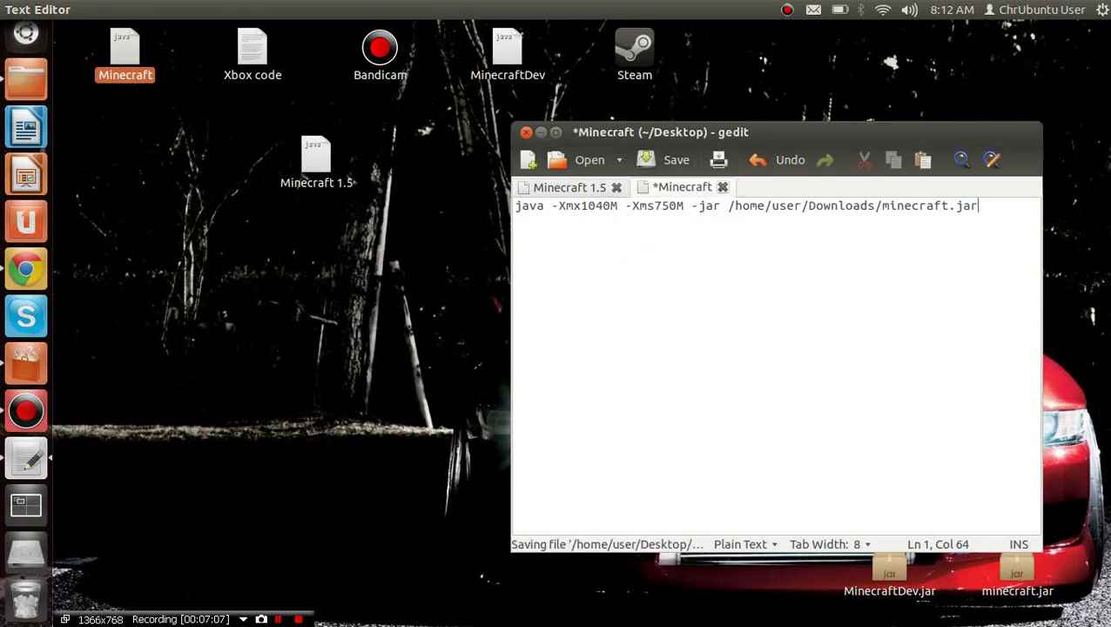
key("ctrl+w")
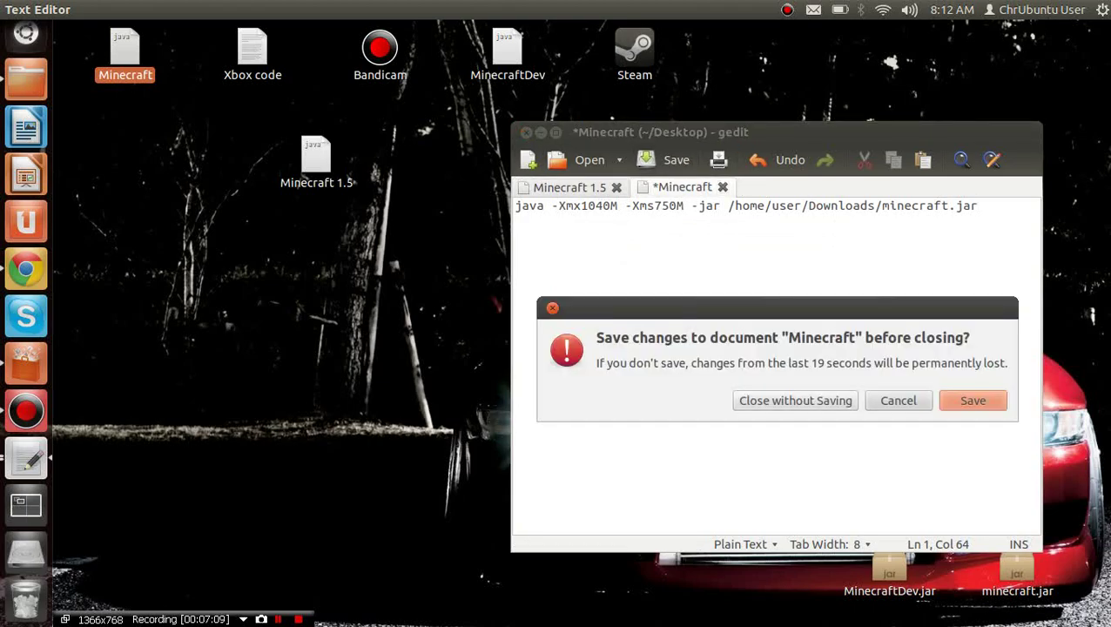
key("Return")
left_click(526, 133)
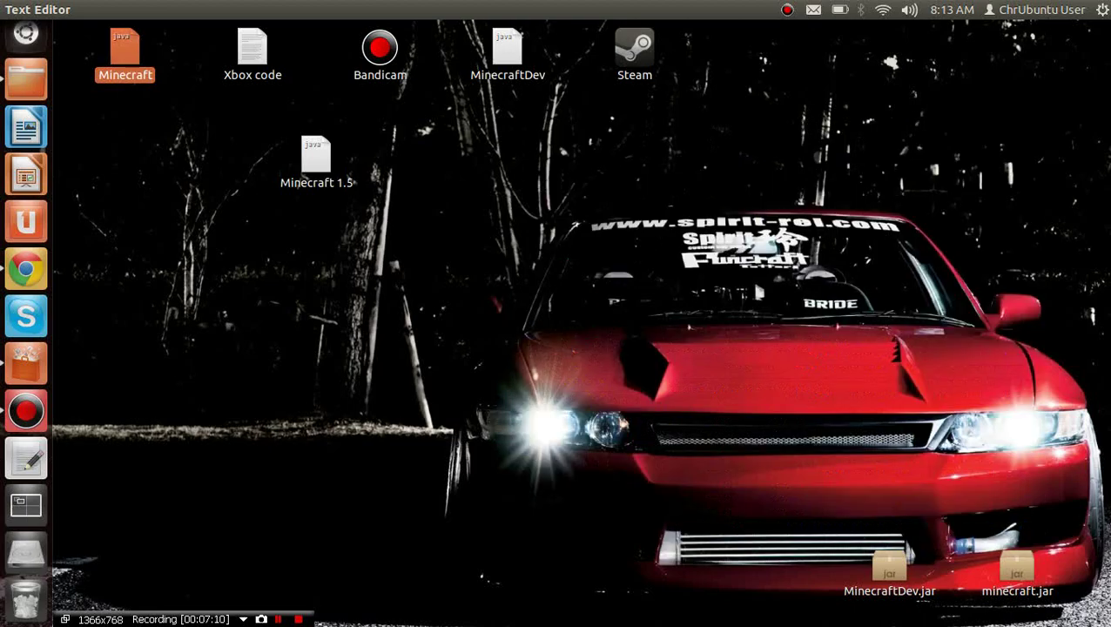
left_click_drag(529, 137, 464, 142)
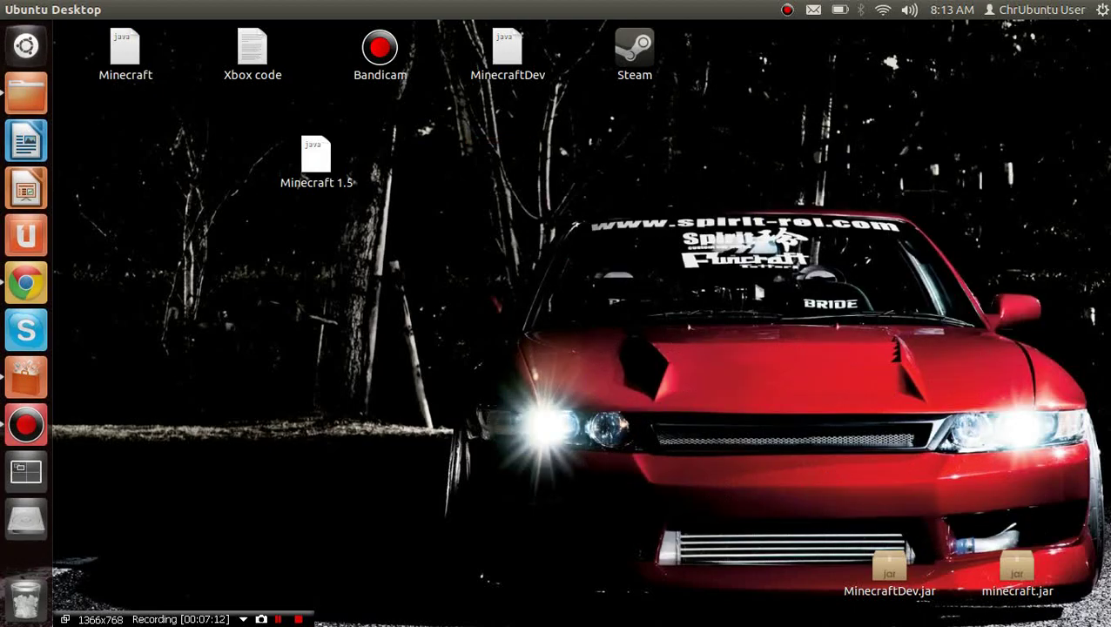
- Allow the Minecraft 1.5 file to be executed as a program in its permissions and close its properties
right_click(312, 158)
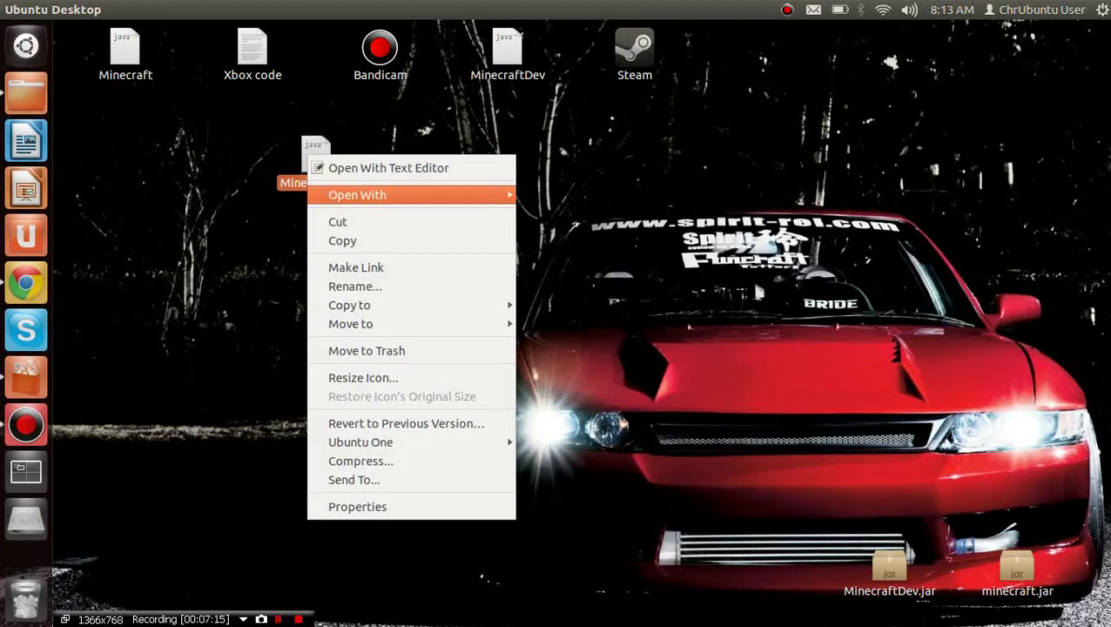
left_click(357, 506)
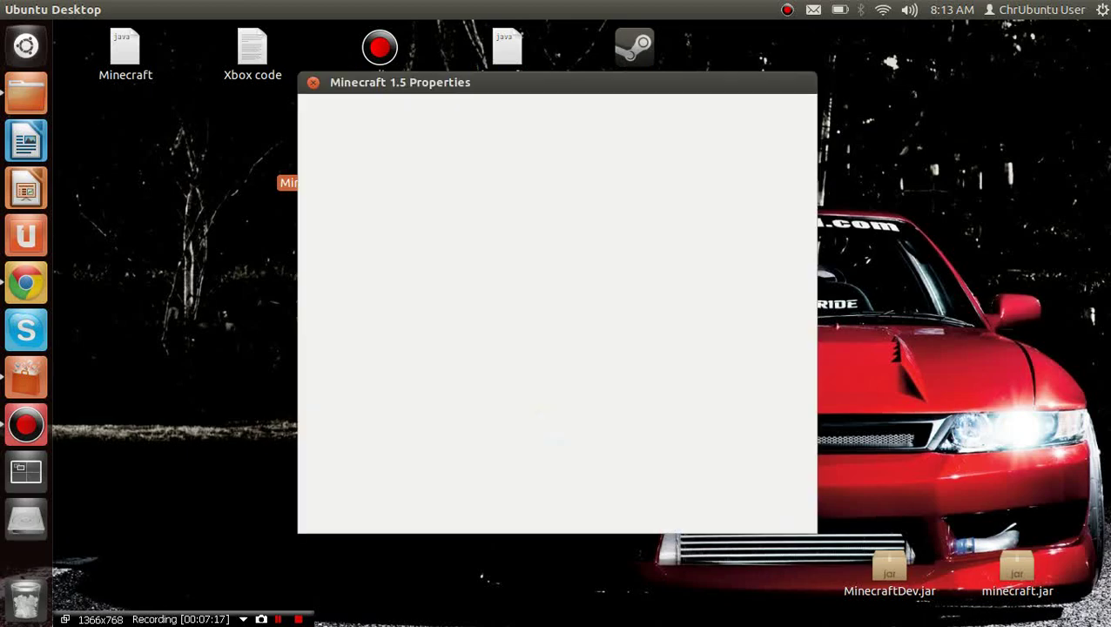
left_click(391, 117)
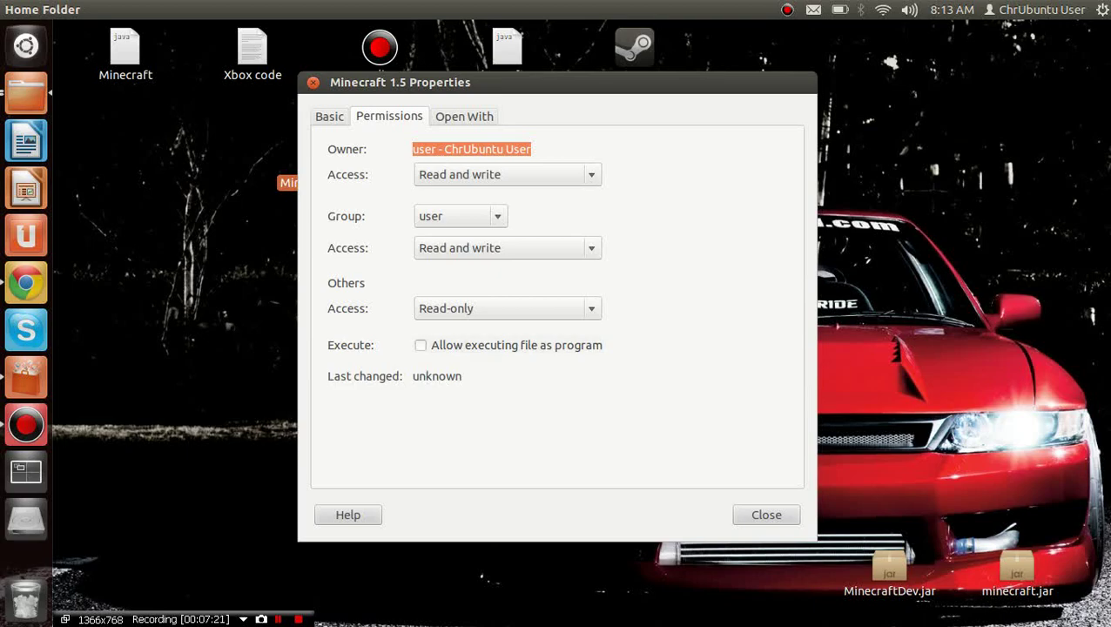
left_click(421, 345)
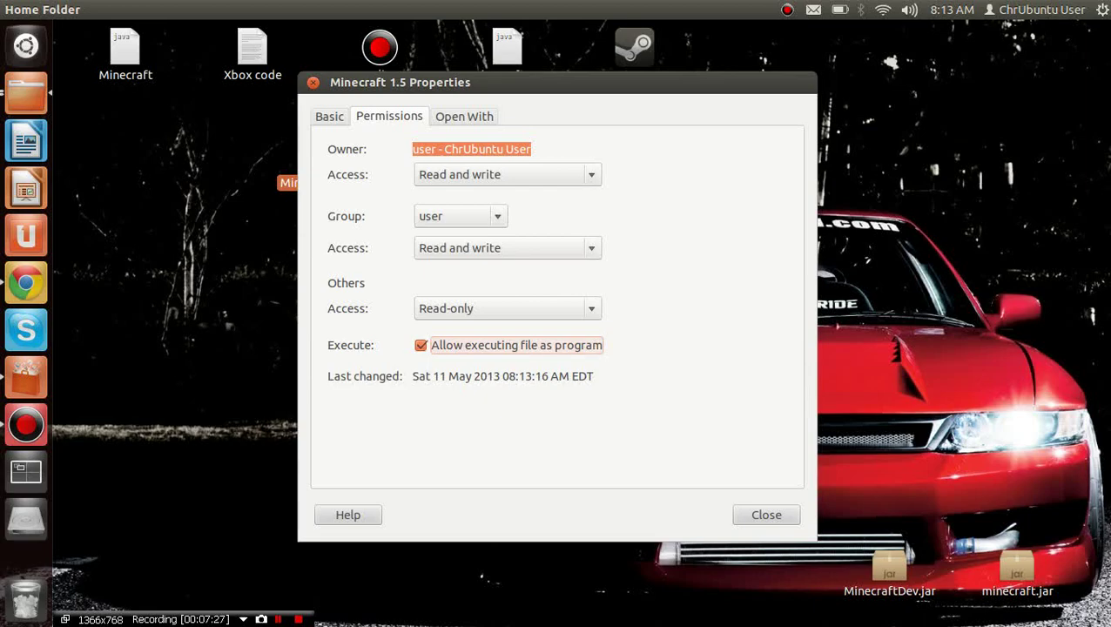
left_click(313, 82)
left_click(374, 201)
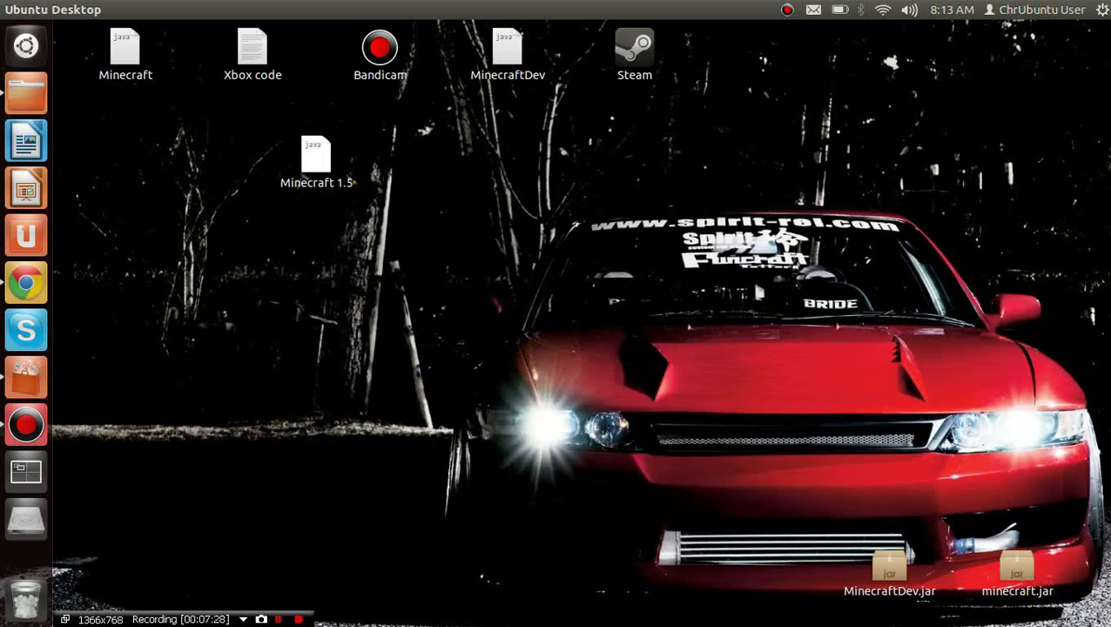
- Run the Minecraft 1.5 script and place its icon below the Minecraft icon on the desktop
key("Return")
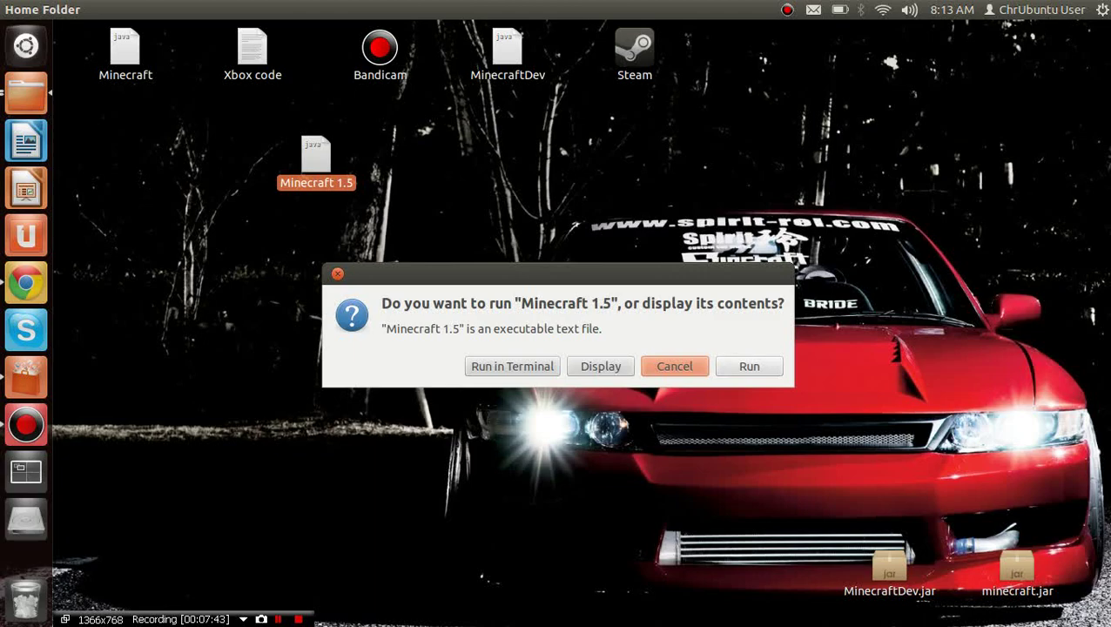
left_click(748, 366)
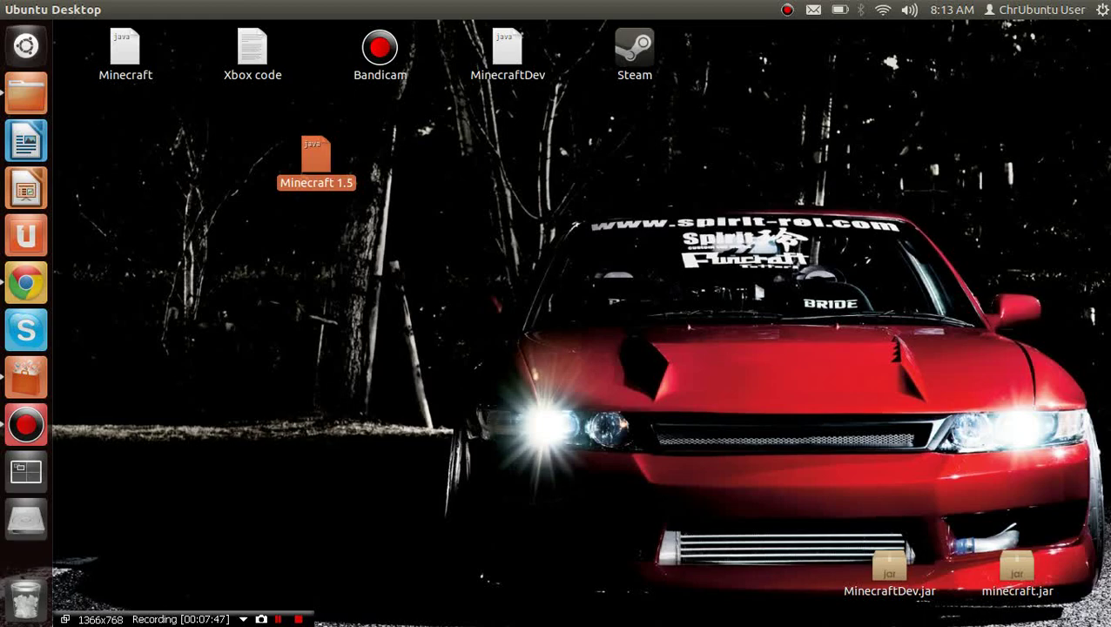
key("Escape")
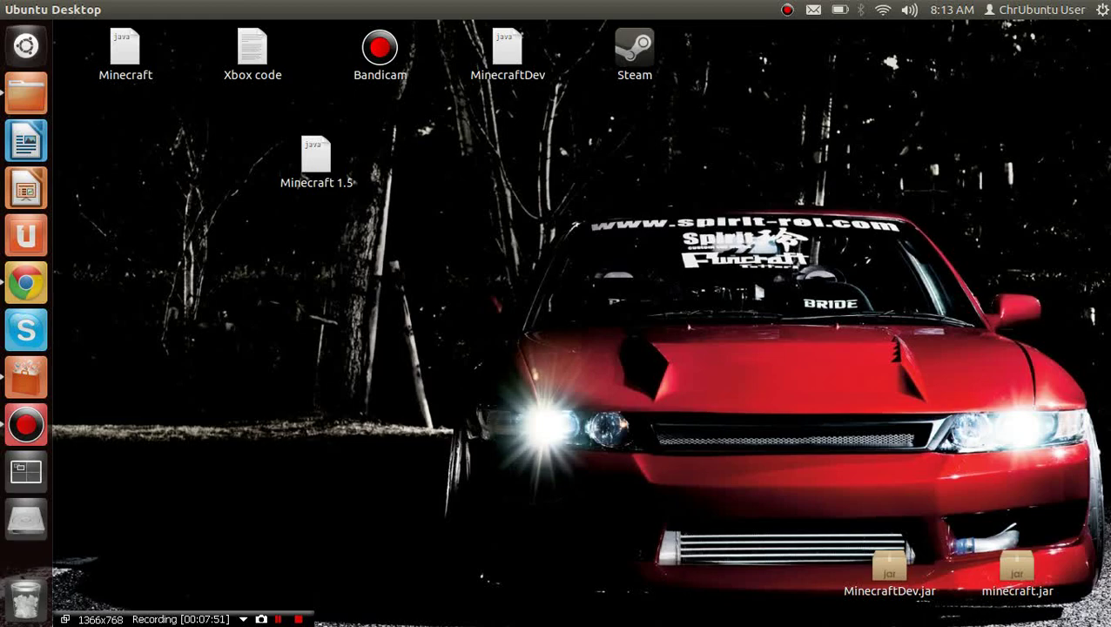
left_click_drag(316, 157, 125, 173)
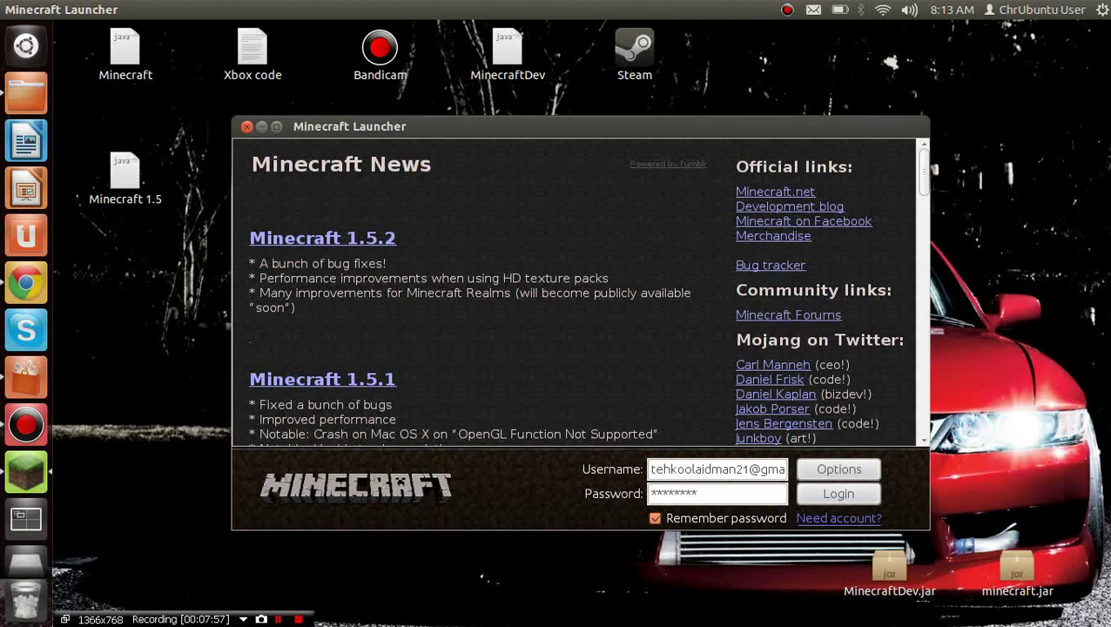
right_click(124, 178)
mouse_move(174, 214)
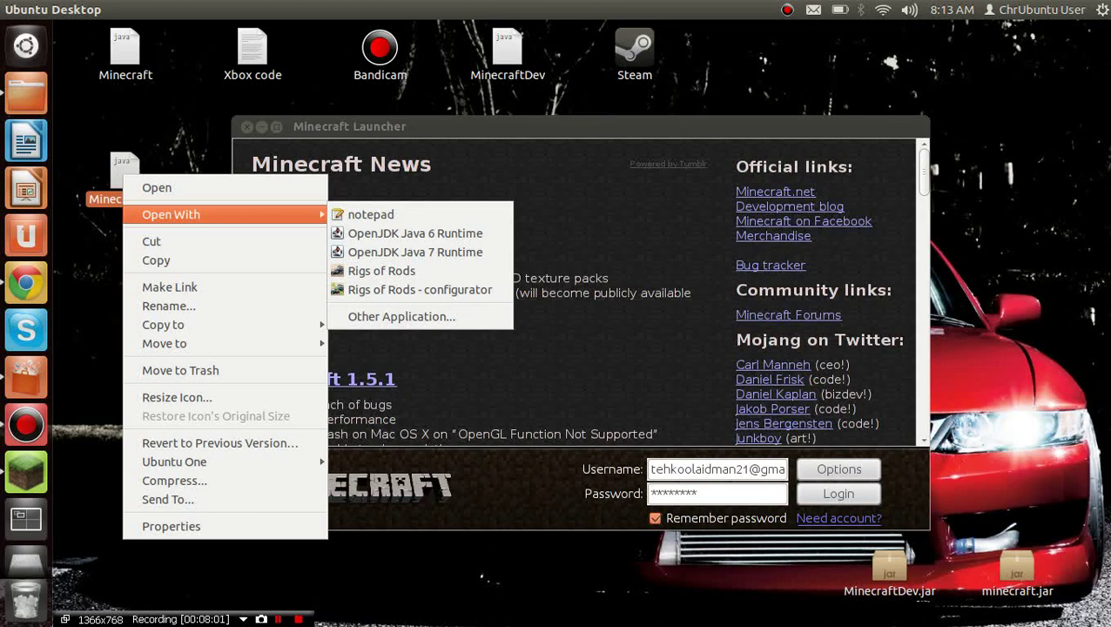
key("Escape")
key("Escape")
key("Escape")
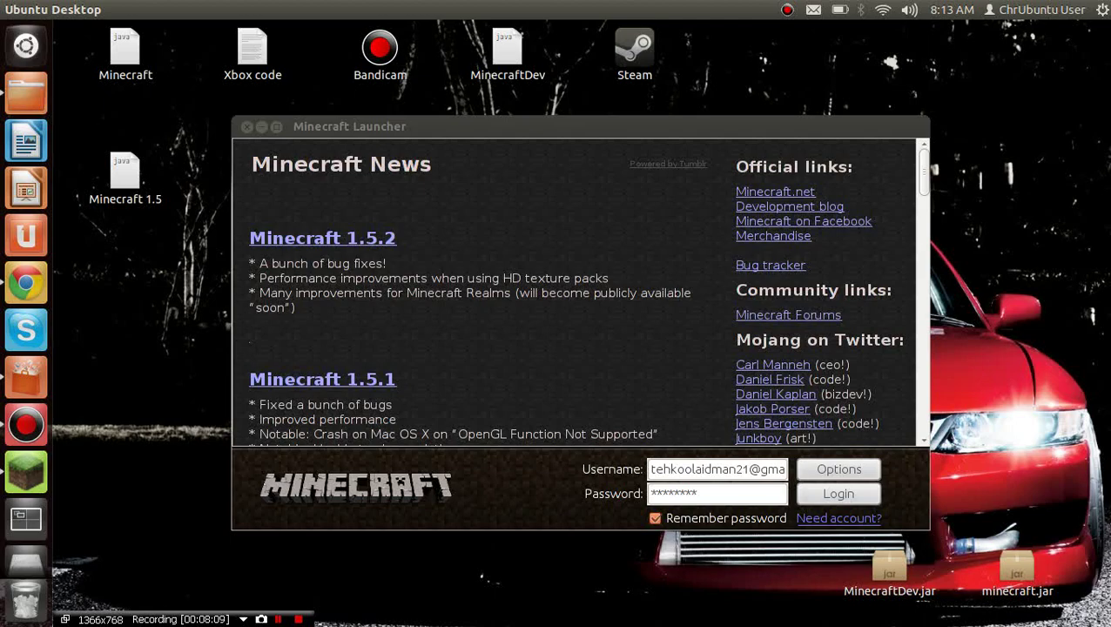
- Log in to the Minecraft launcher with the remembered account and start creating a new singleplayer world
left_click(838, 493)
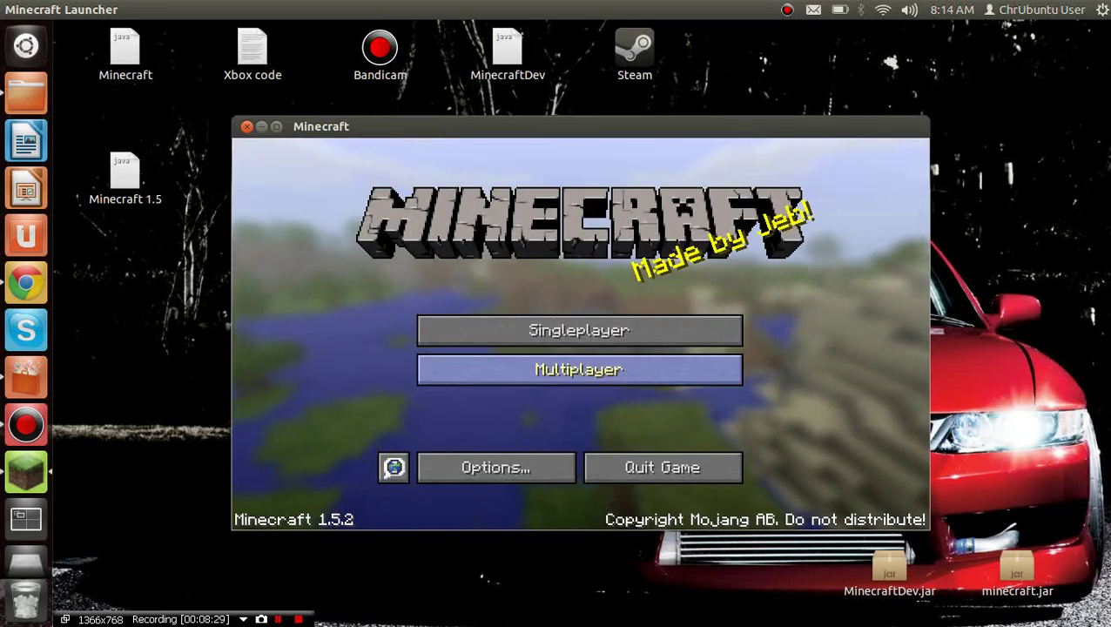
left_click(579, 330)
left_click(709, 460)
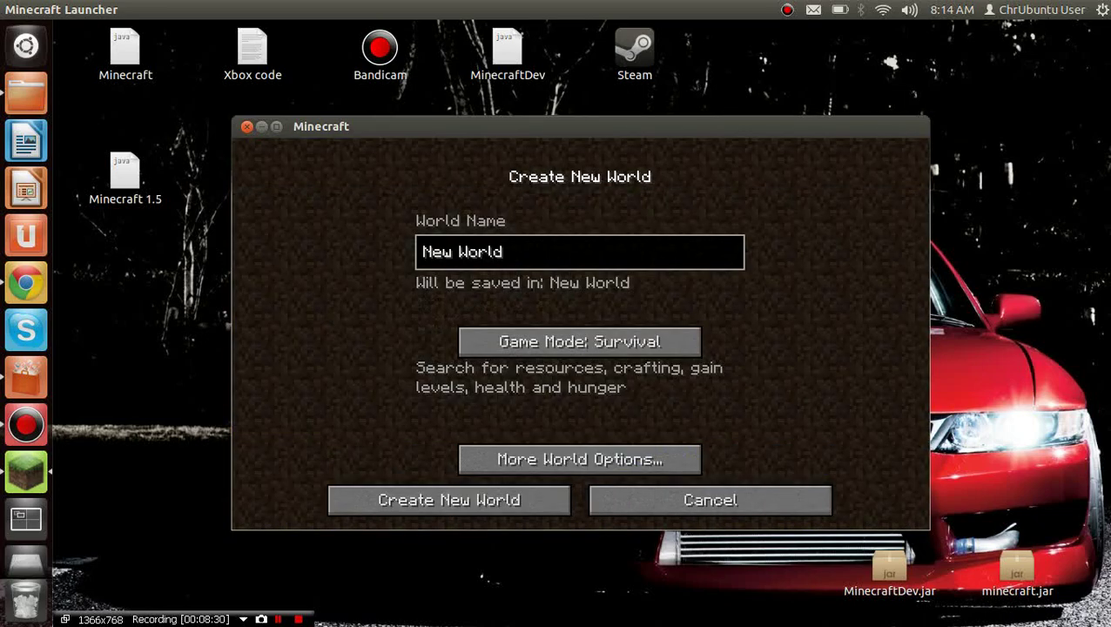
- Replace the default world name with Survival
key("BackSpace")
key("BackSpace")
key("BackSpace")
key("BackSpace")
key("BackSpace")
key("BackSpace")
key("BackSpace")
key("BackSpace")
key("BackSpace")
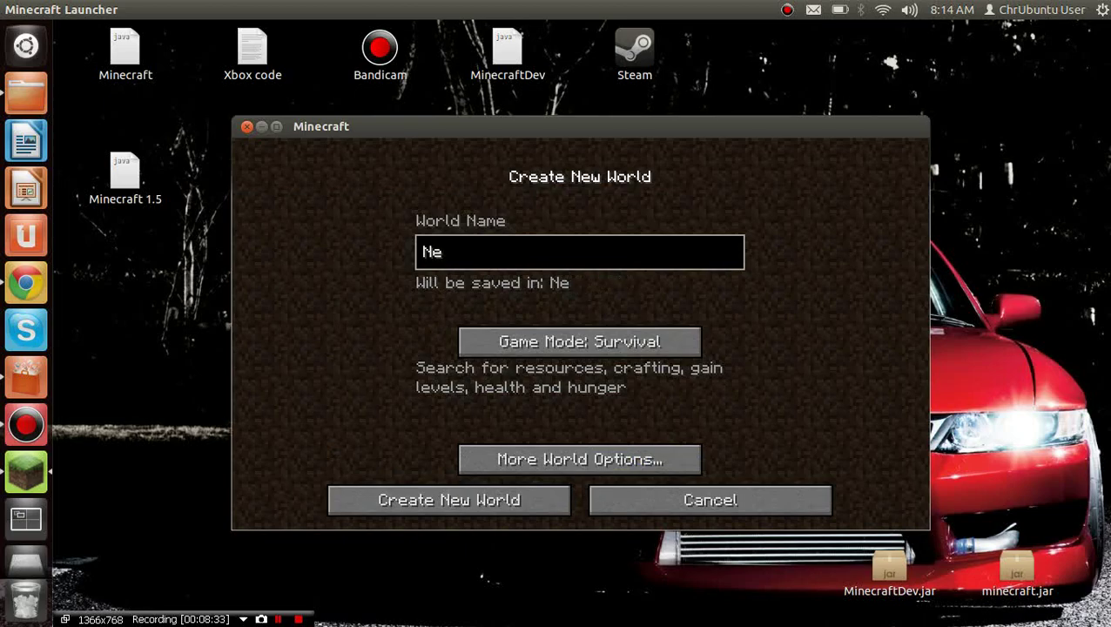
type("Survival")
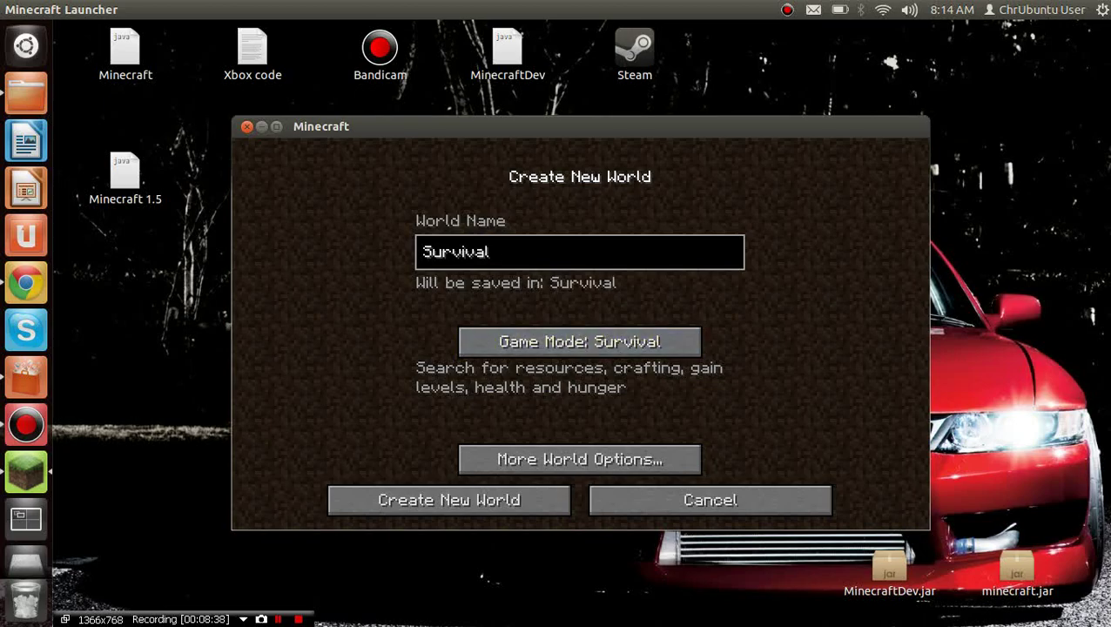
- Create the world in Survival mode with the default world options and walk forward in it
left_click(579, 459)
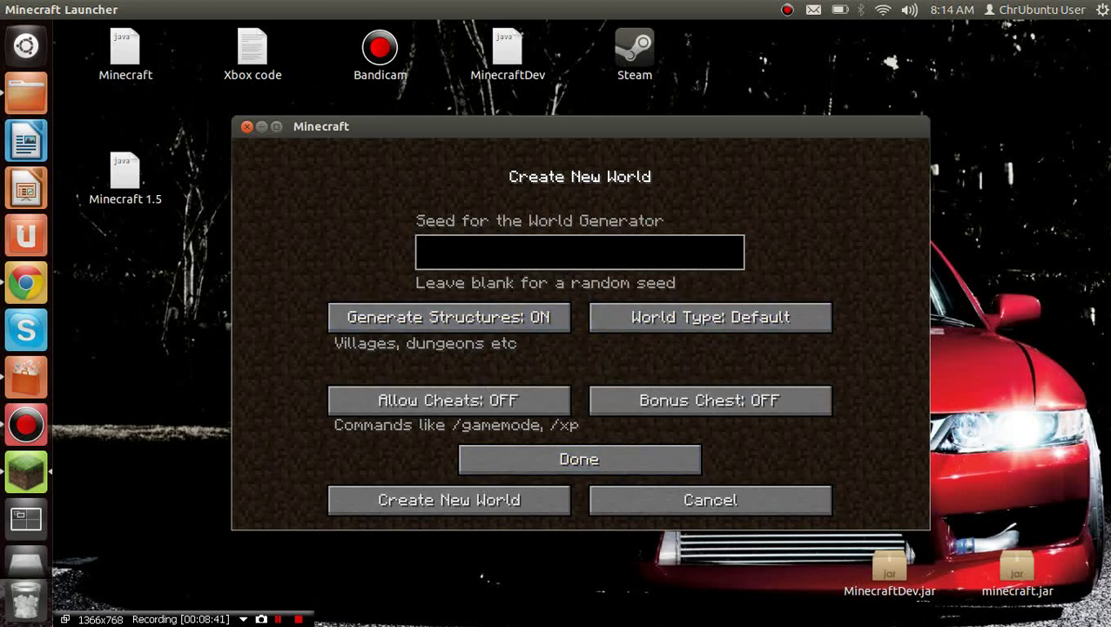
left_click(579, 459)
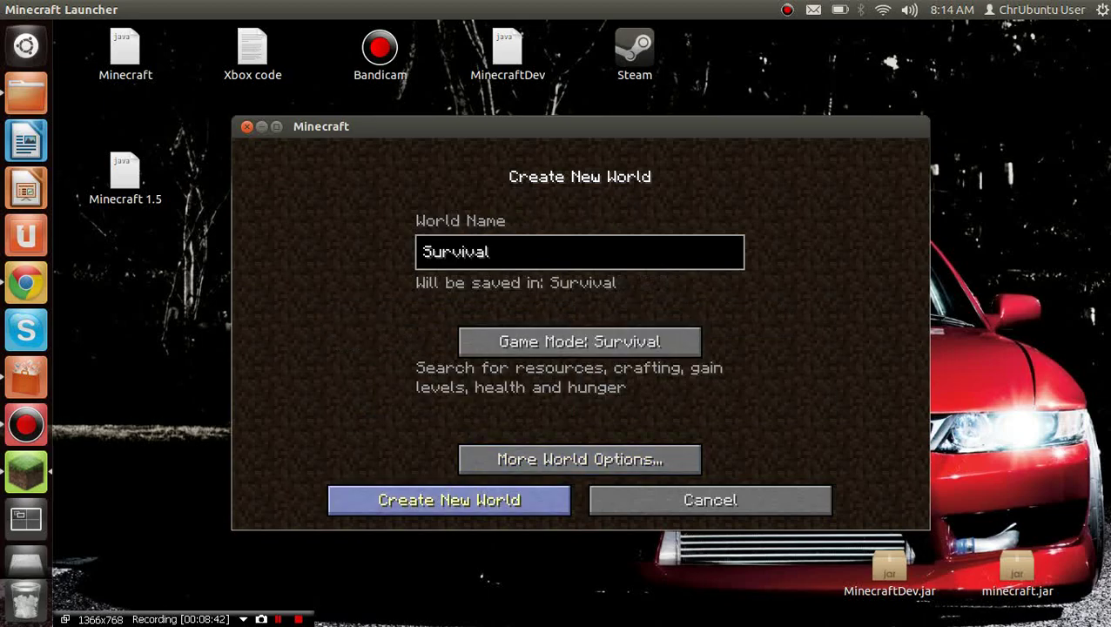
left_click(448, 500)
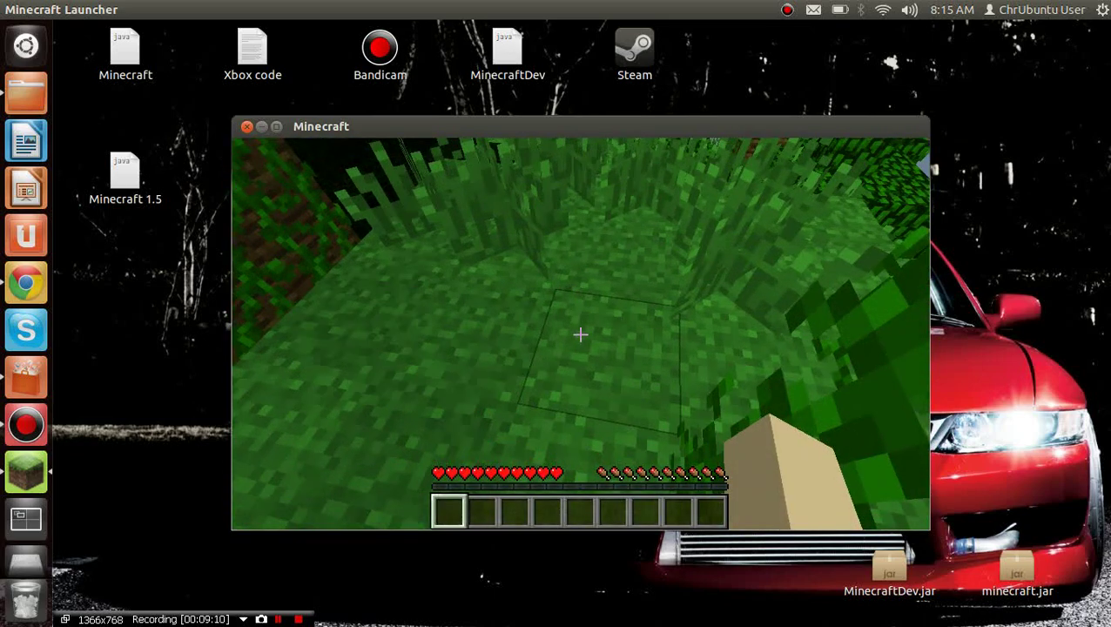
key("w")
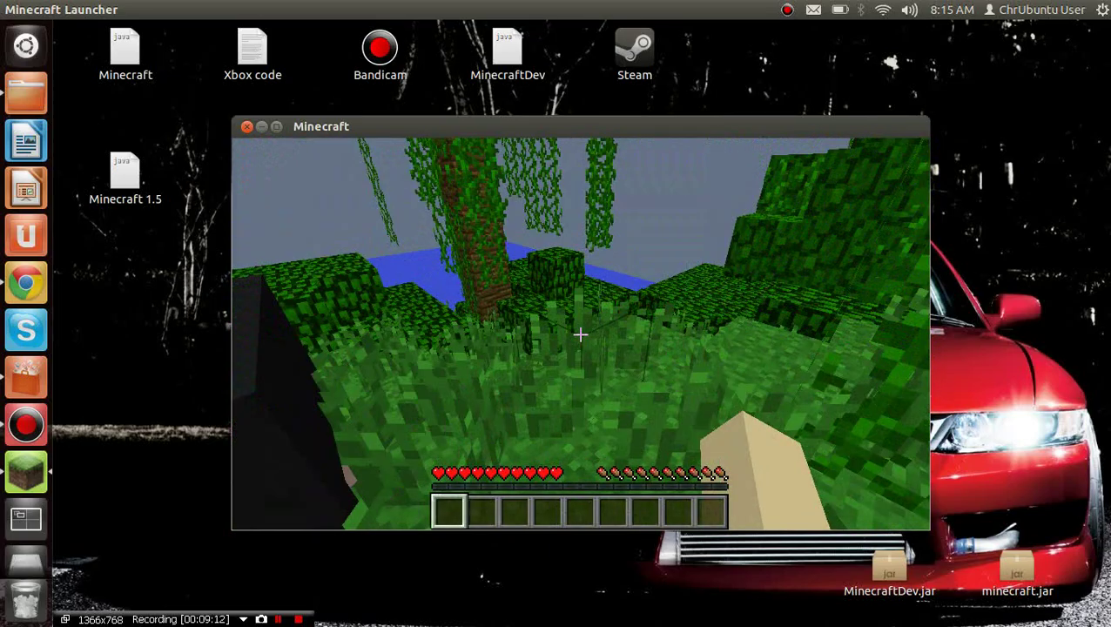
key("w")
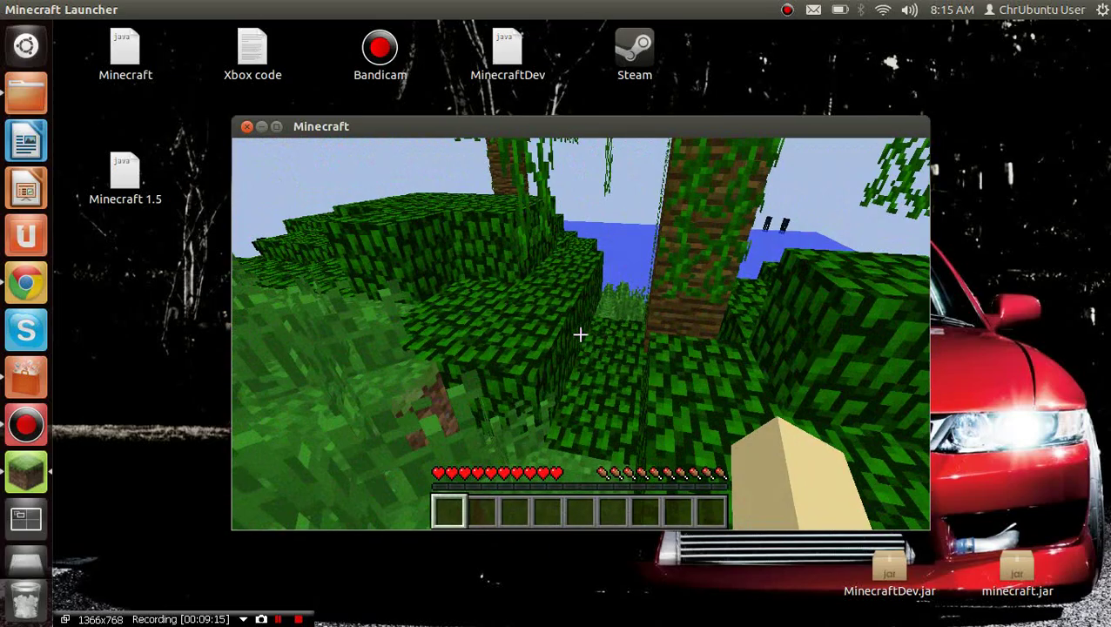
- Walk up to the jungle leaf blocks, punch them, and turn on the debug overlay
key("w")
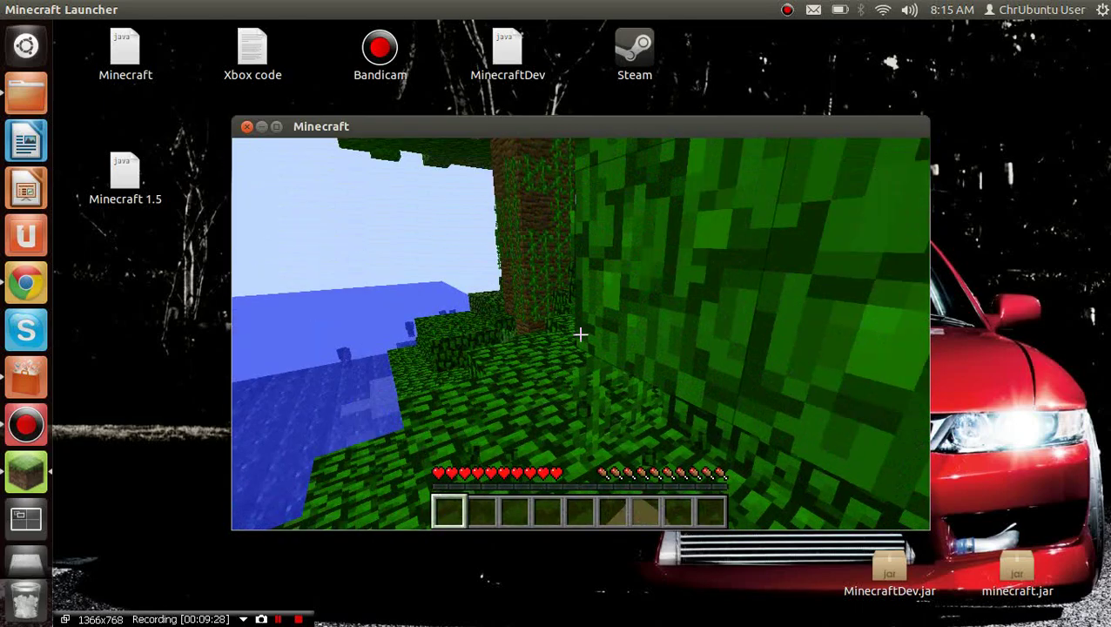
left_click(580, 335)
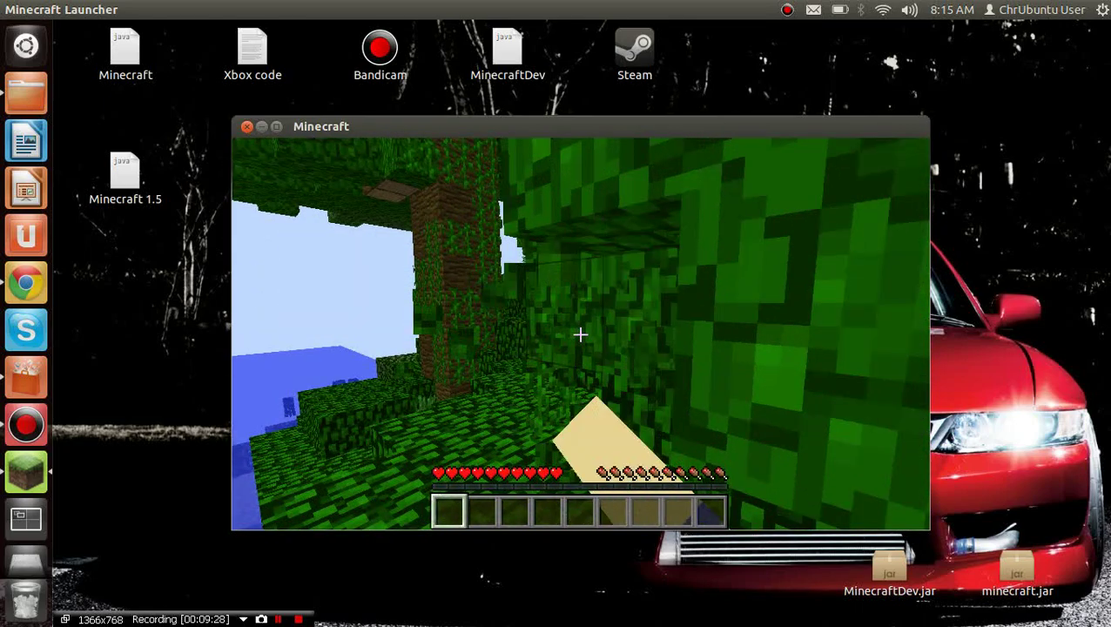
left_click(580, 333)
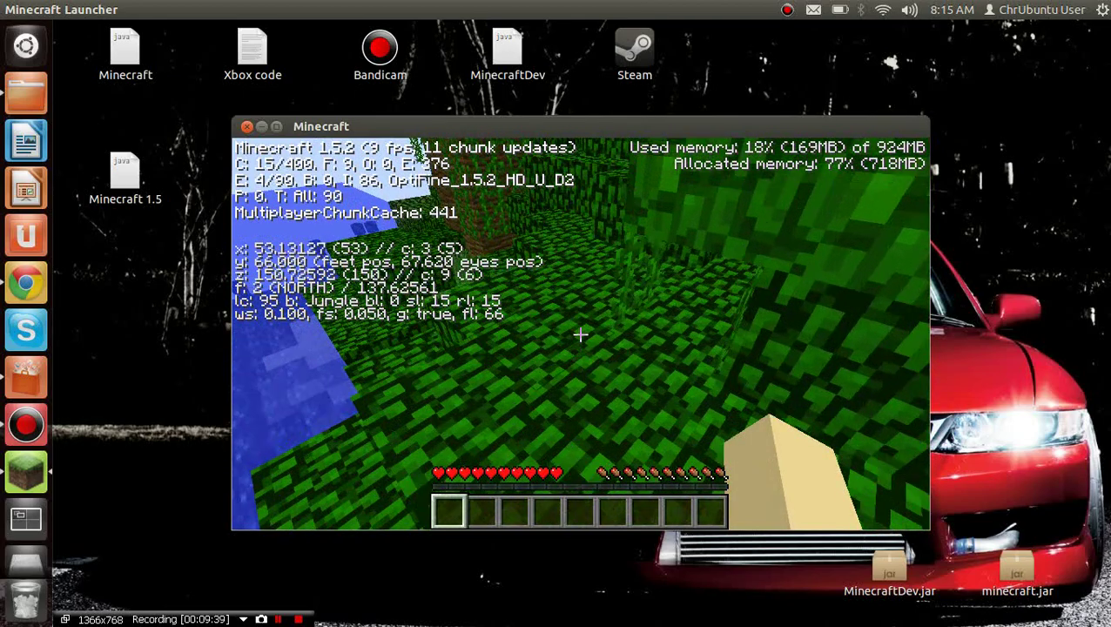
- Walk and jump north across the jungle leaf blocks until the sandy shore is in sight
key("w")
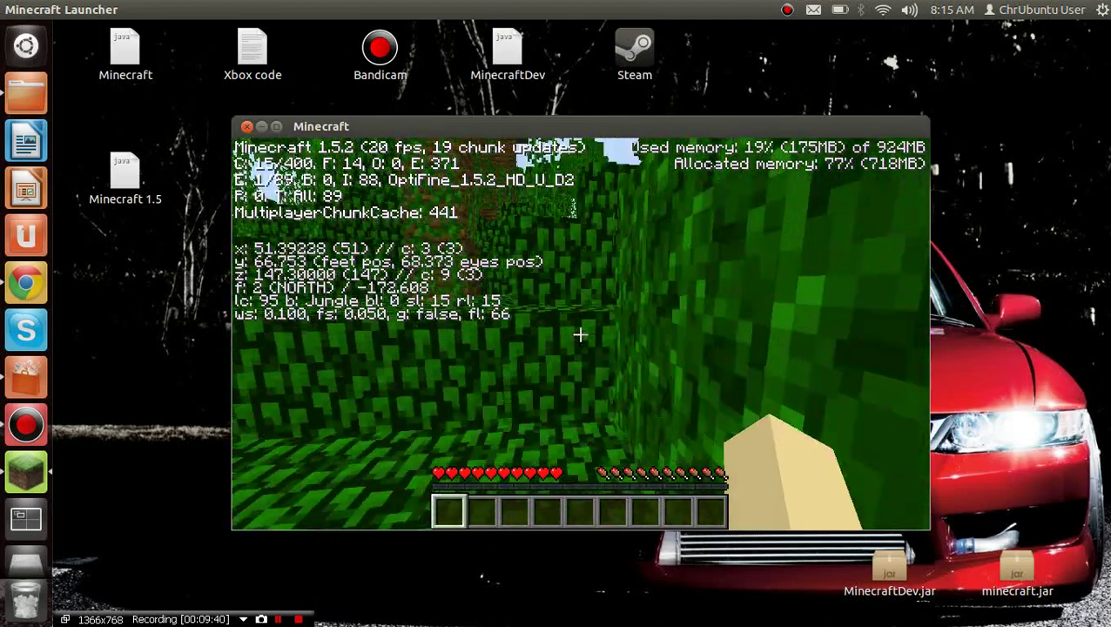
key("w")
key("w")
key("space")
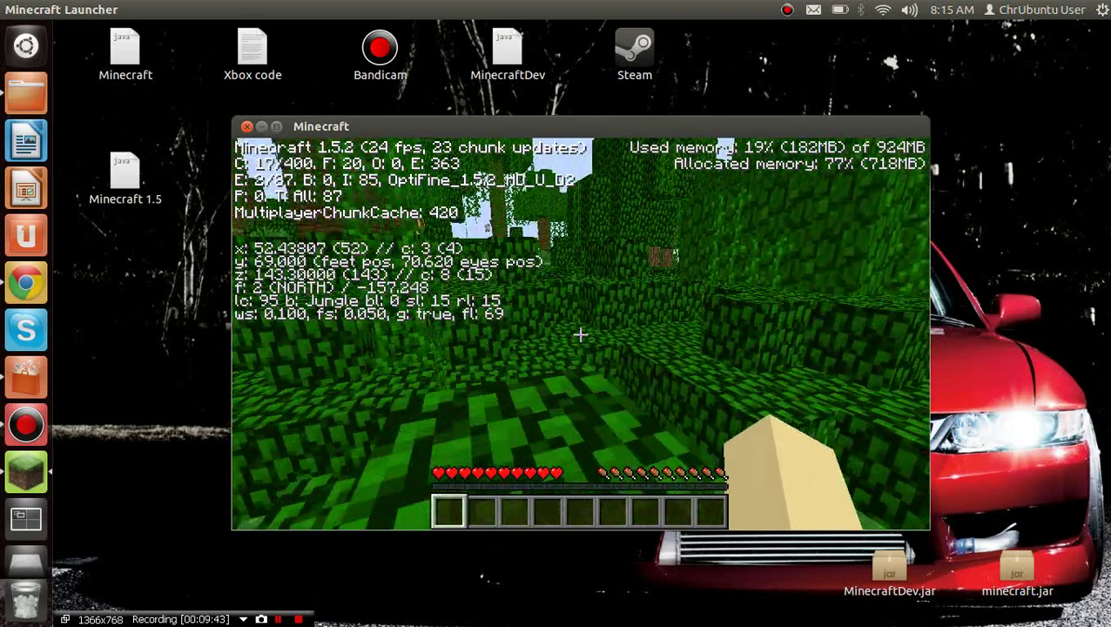
key("w")
key("space")
key("a")
key("space")
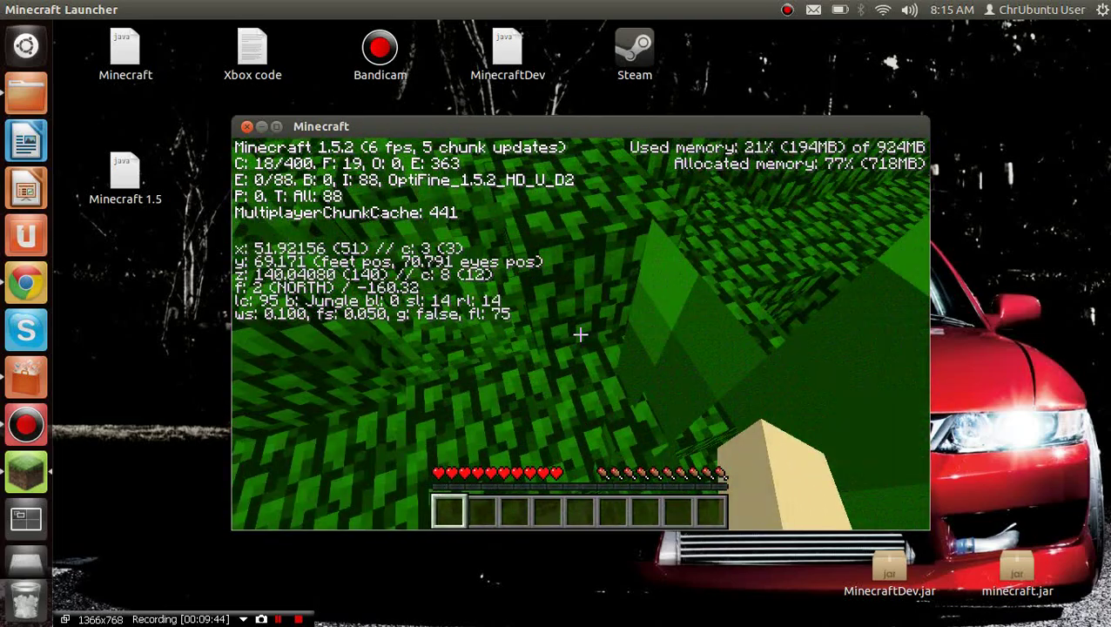
key("w")
key("space")
key("w")
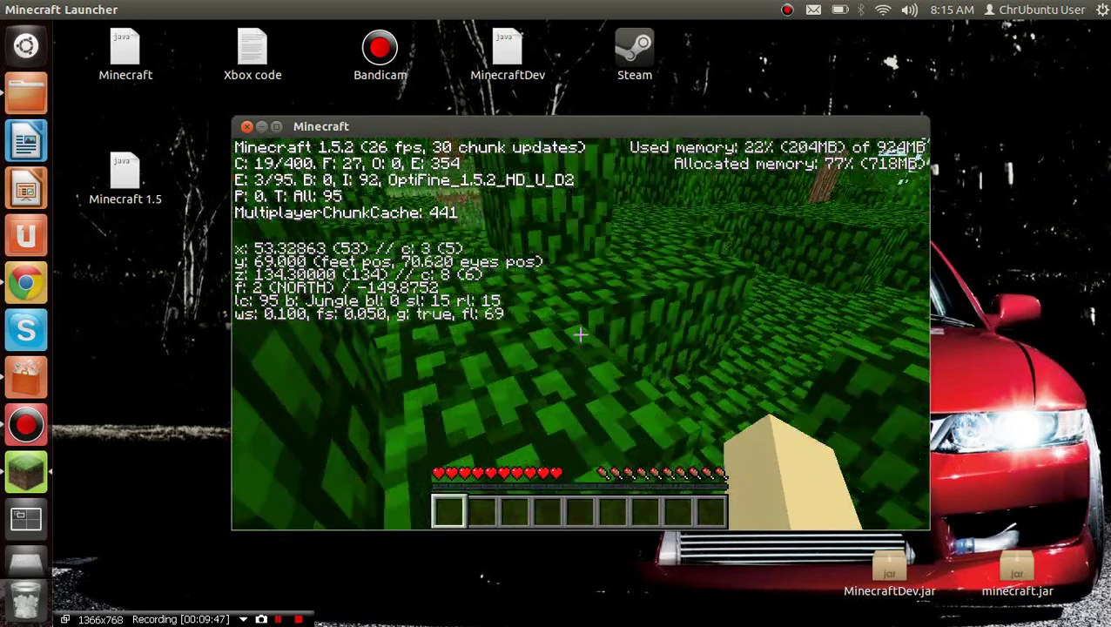
key("w")
key("space")
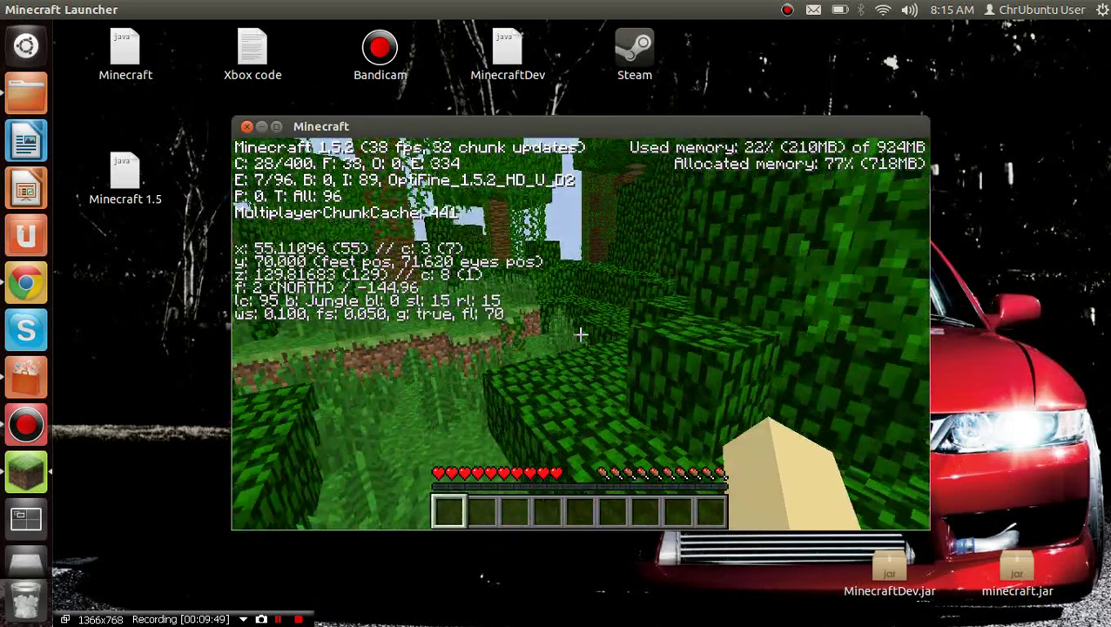
key("w")
key("w")
key("space")
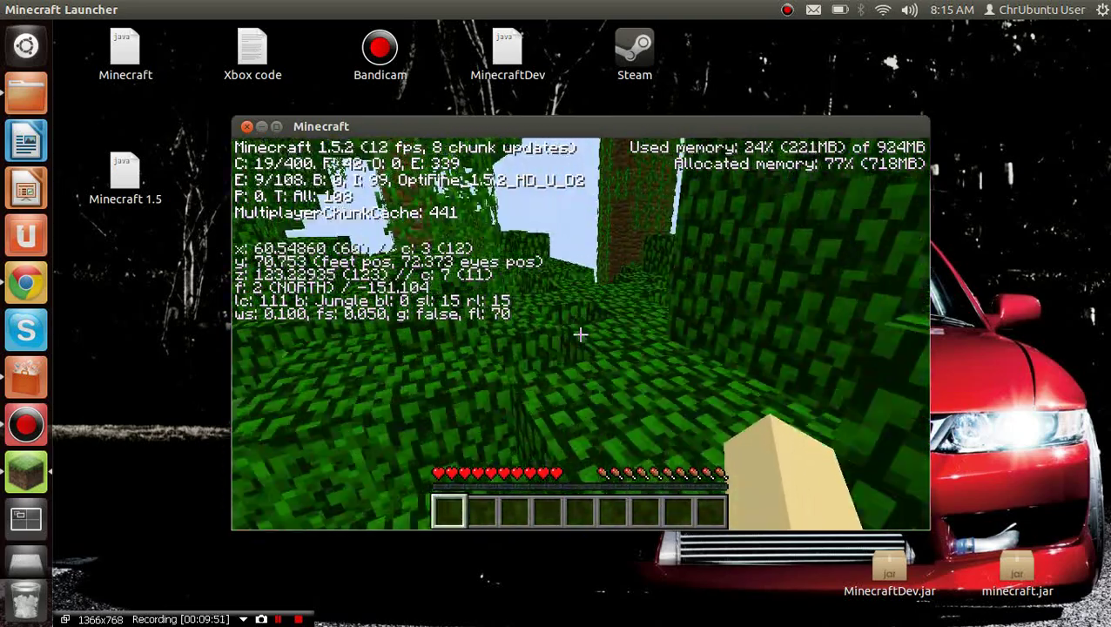
key("w")
key("space")
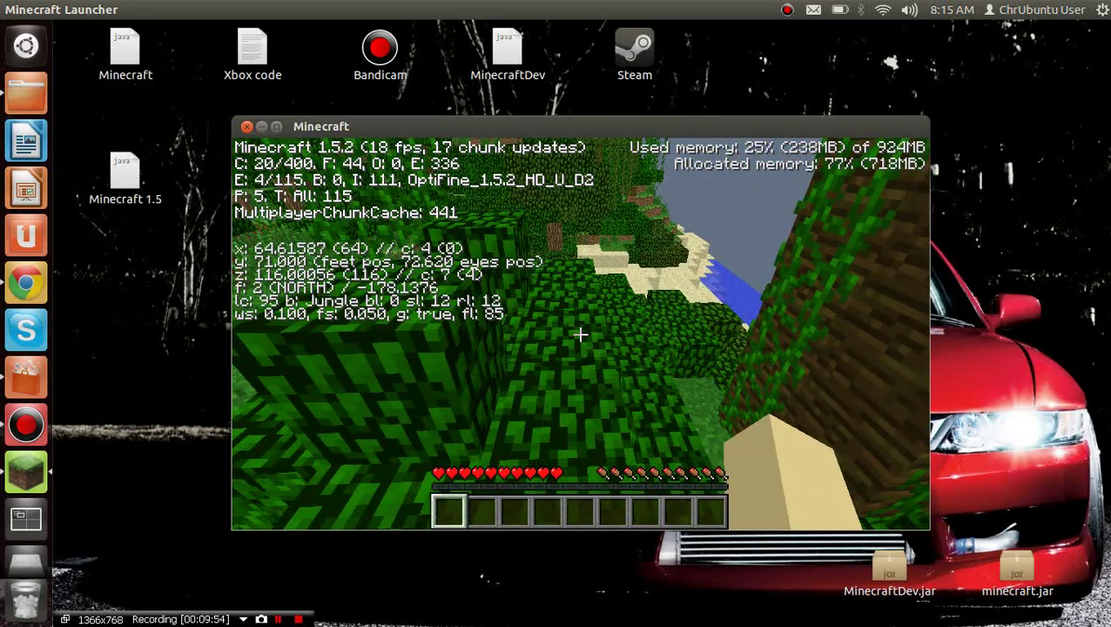
- Look over the inventory screen and the Performance Settings within the video options
key("e")
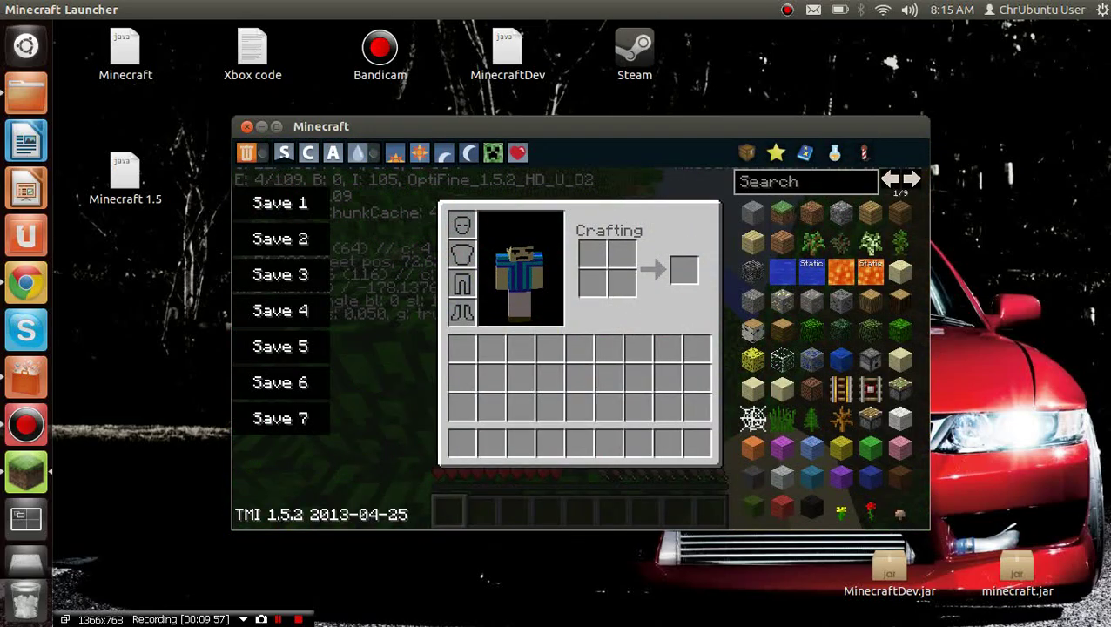
key("e")
key("Escape")
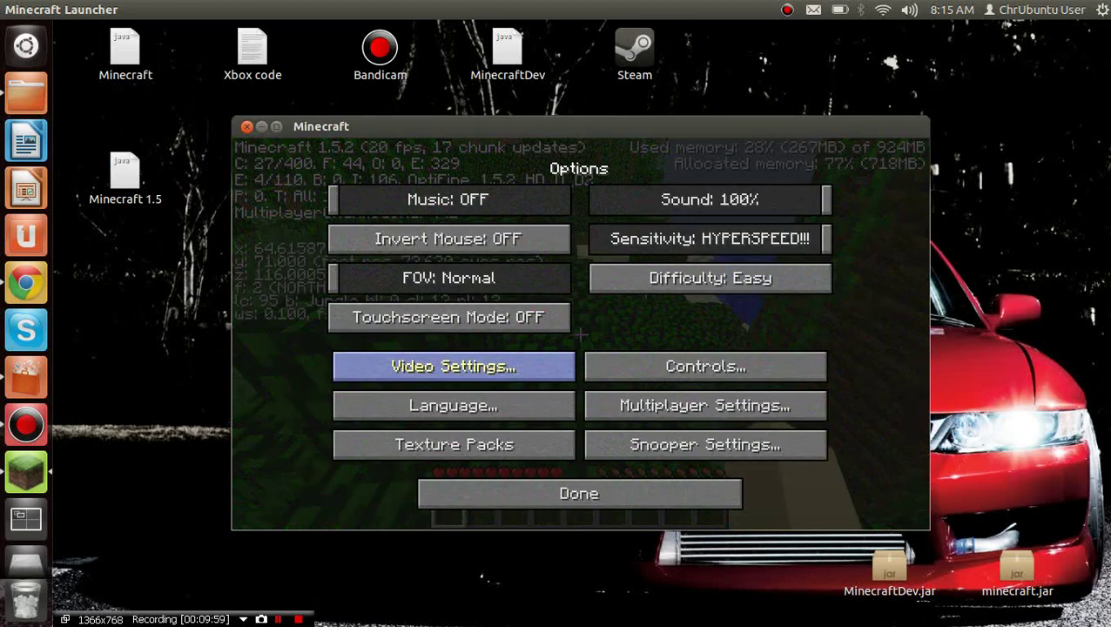
left_click(453, 365)
left_click(705, 442)
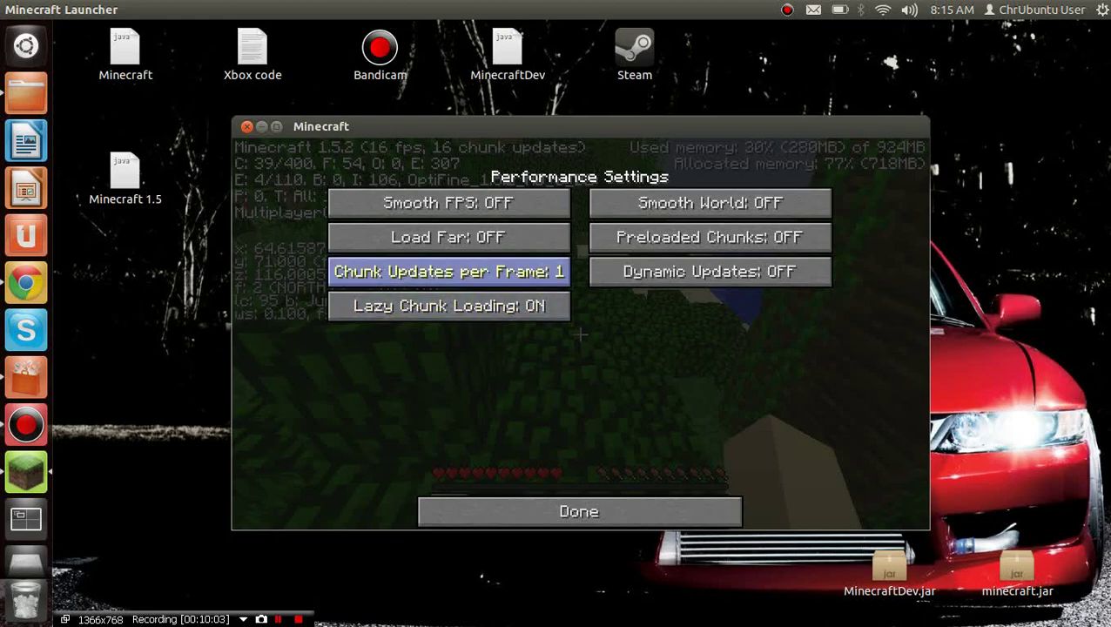
mouse_move(448, 306)
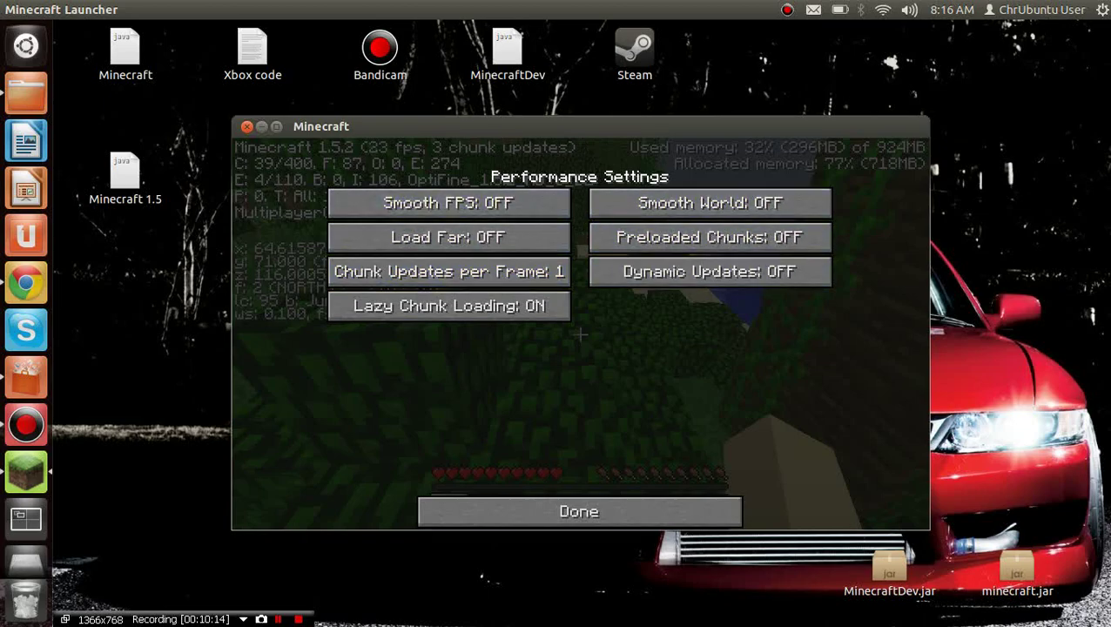
left_click(579, 511)
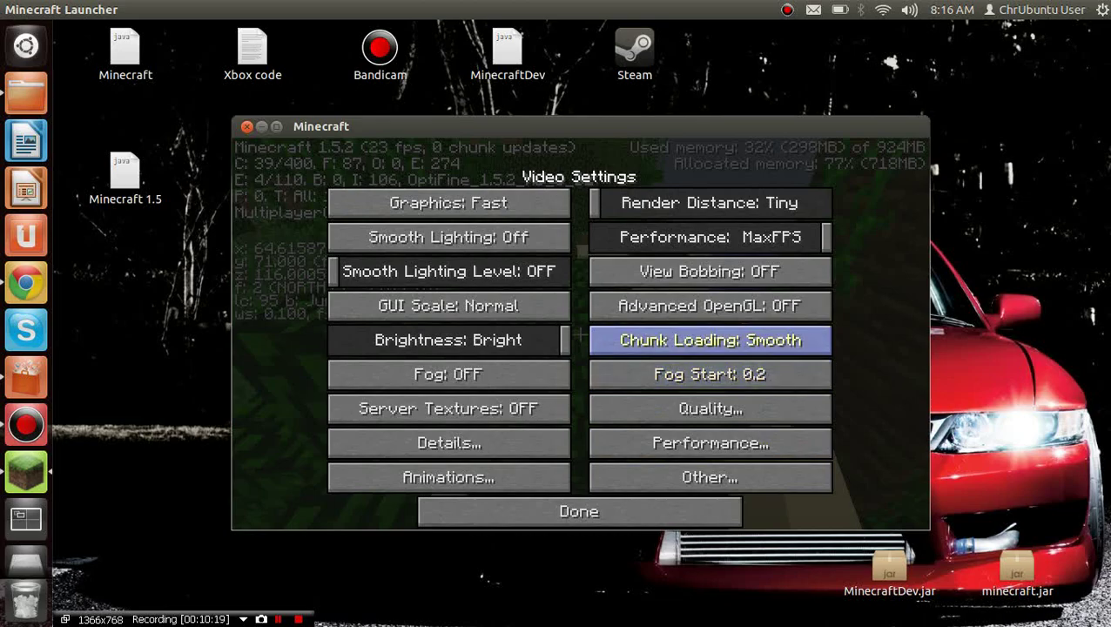
- Set Chunk Loading to Default in the video settings and return to the game
left_click(709, 340)
left_click(710, 340)
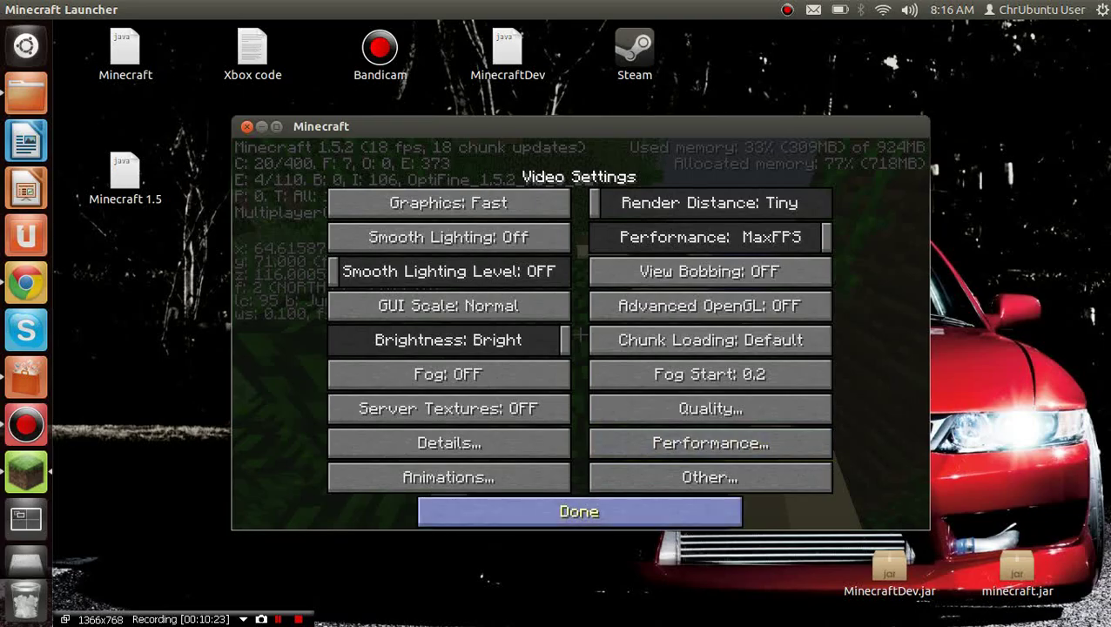
left_click(579, 511)
left_click(579, 492)
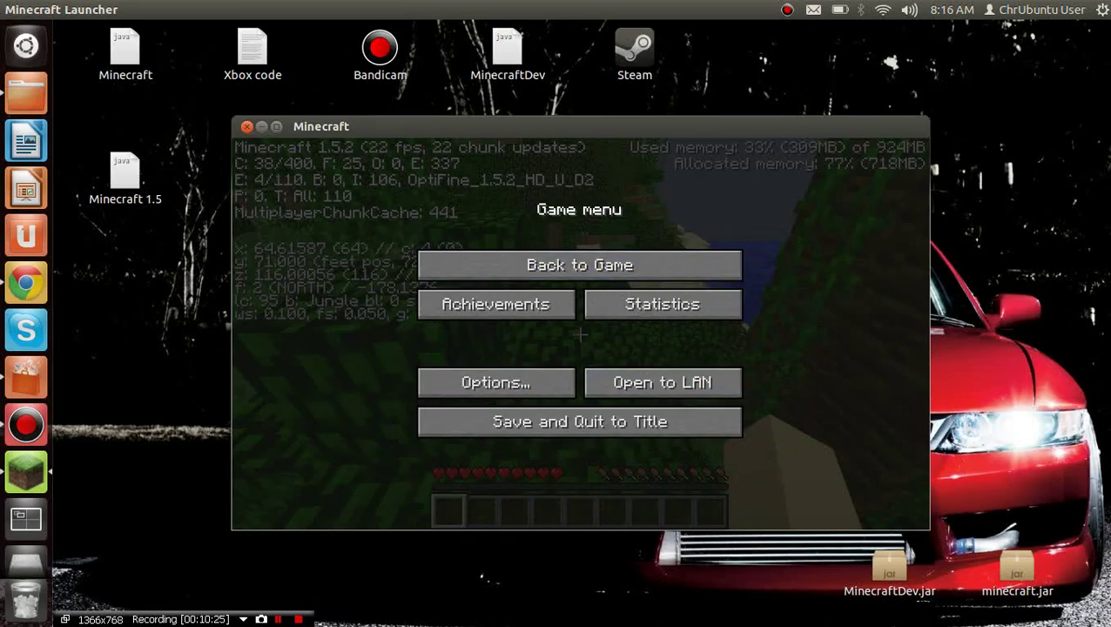
left_click(579, 265)
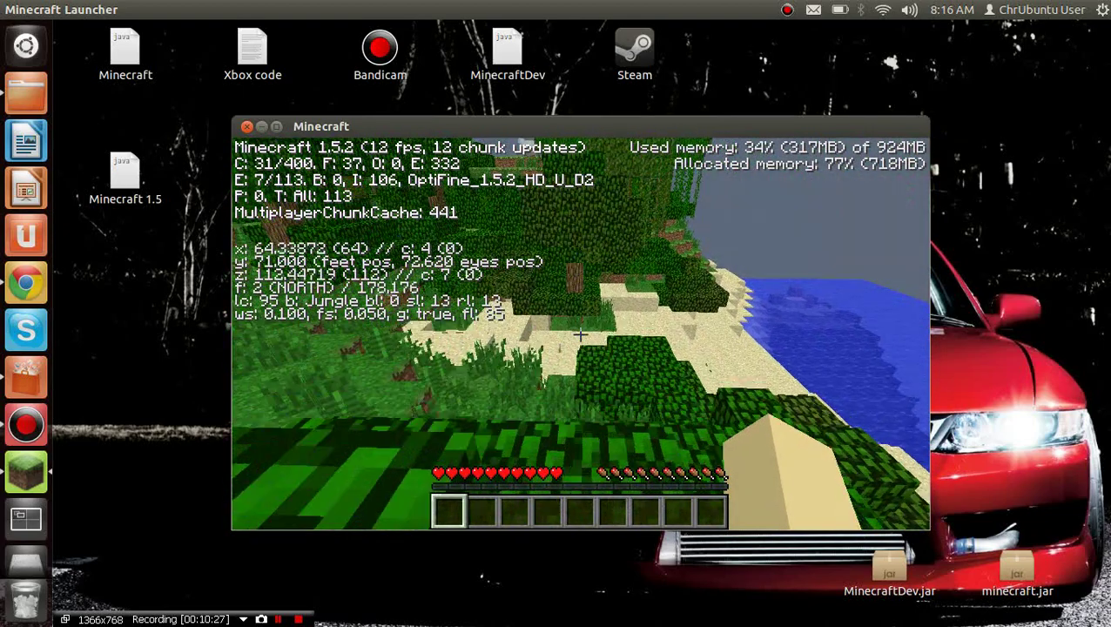
- Walk down from the jungle leaves onto the sandy beach, breaking tall grass on the way
key("w")
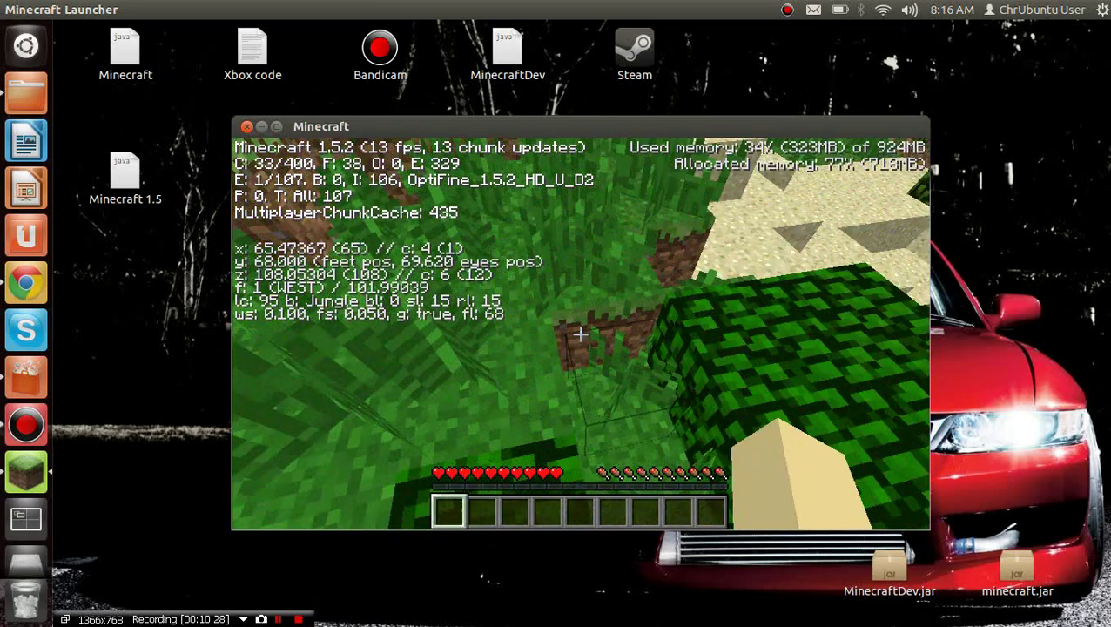
left_click(580, 335)
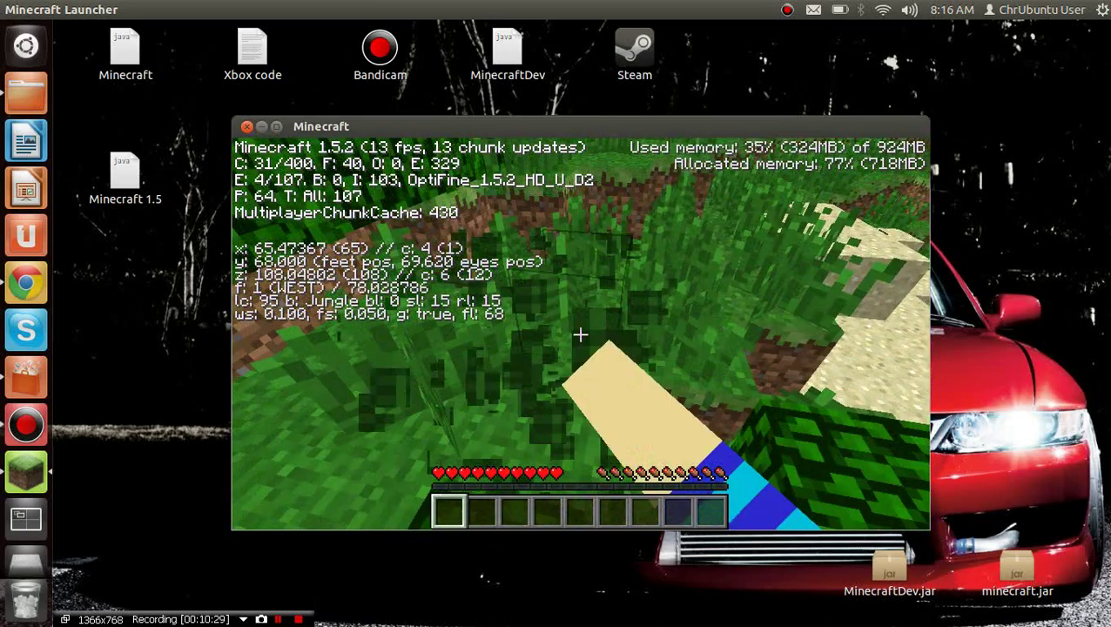
key("w")
key("space")
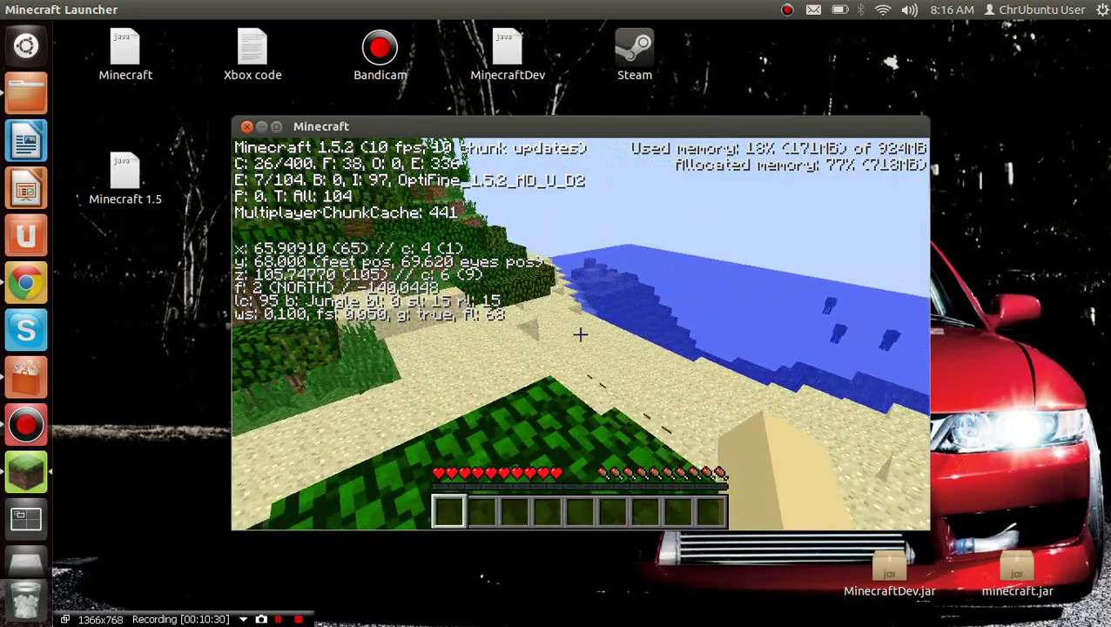
key("w")
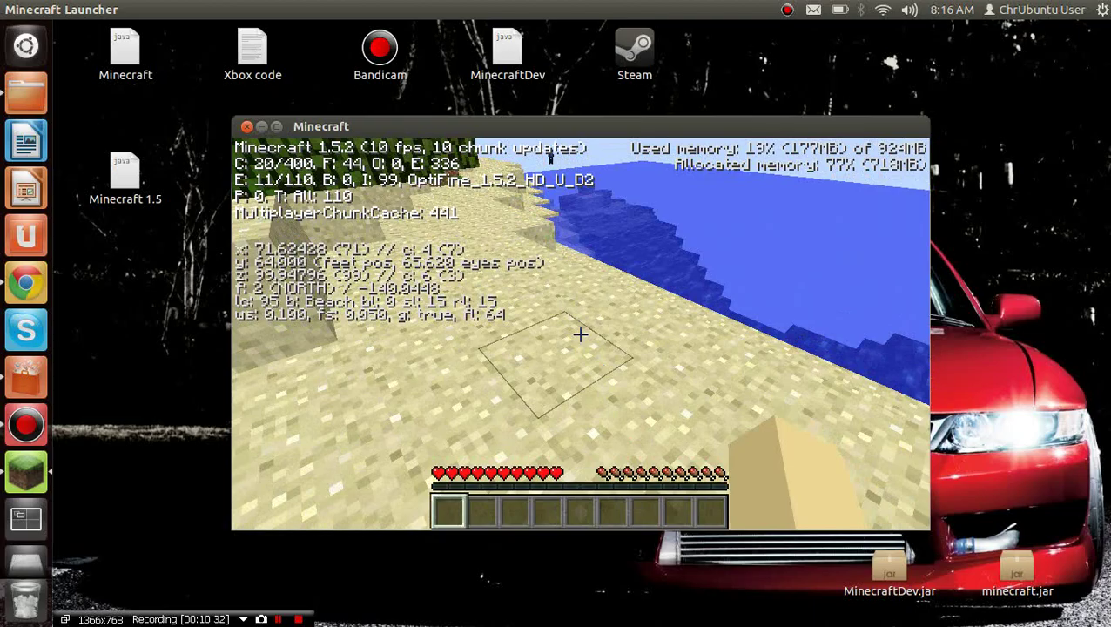
key("w")
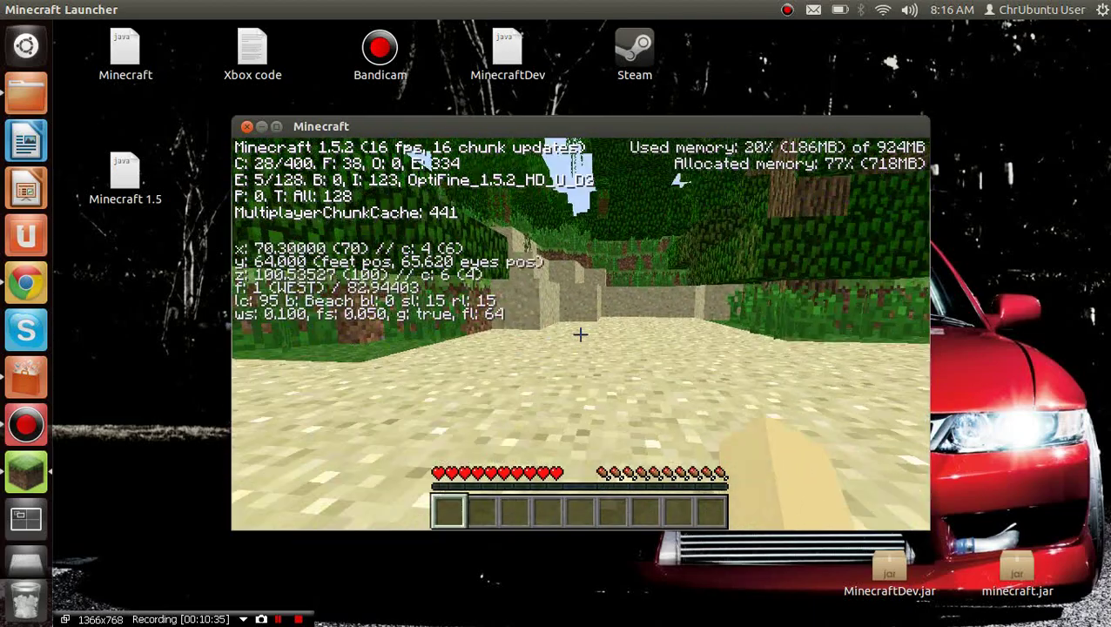
- Set Graphics to Fancy in the video settings and return to the game
key("Escape")
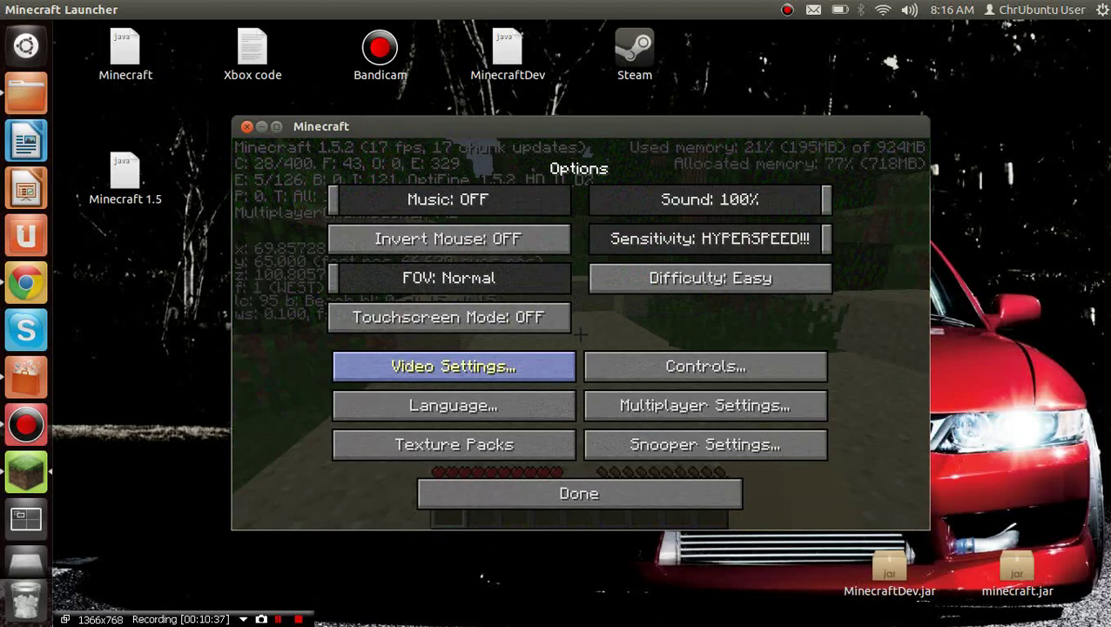
left_click(453, 354)
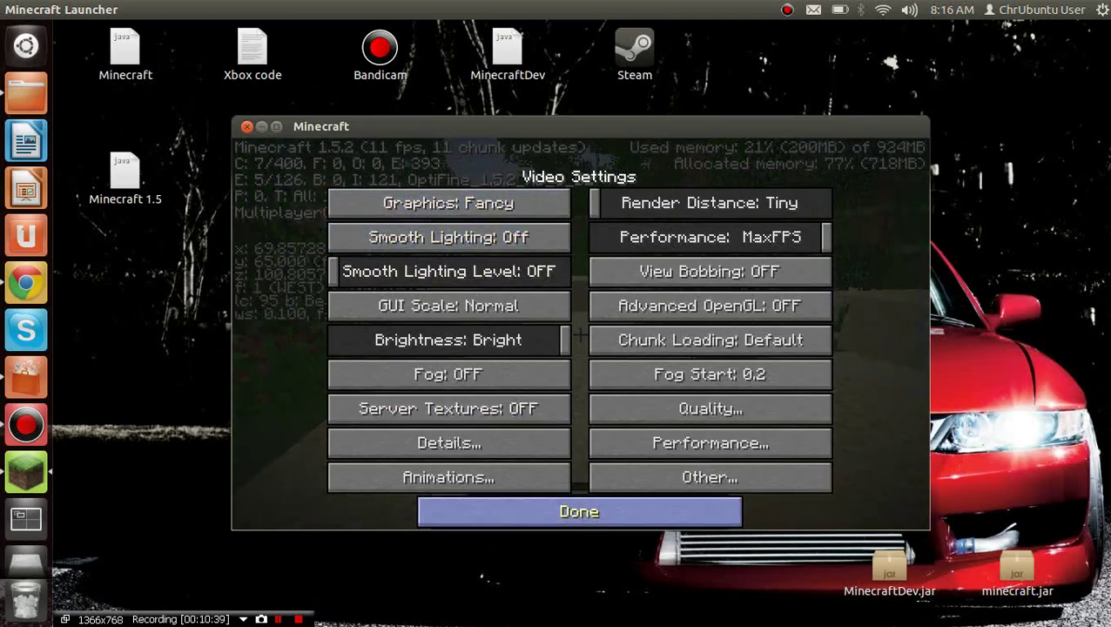
left_click(579, 493)
key("Escape")
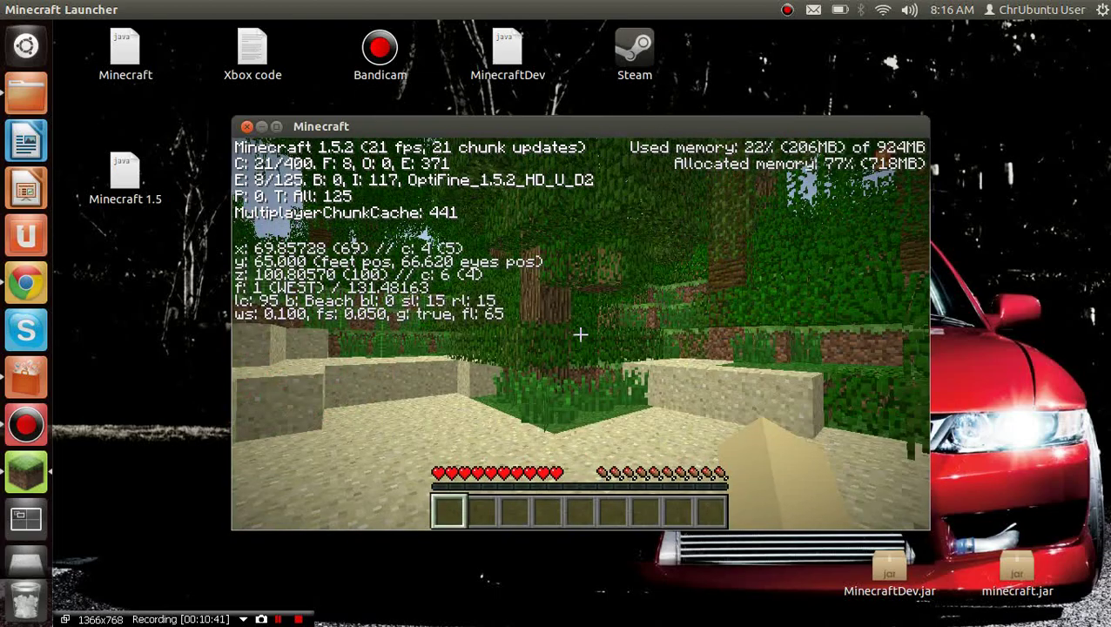
- Walk around the beach and the adjoining jungle edge to test the game with Fancy graphics
key("w")
left_click(581, 334)
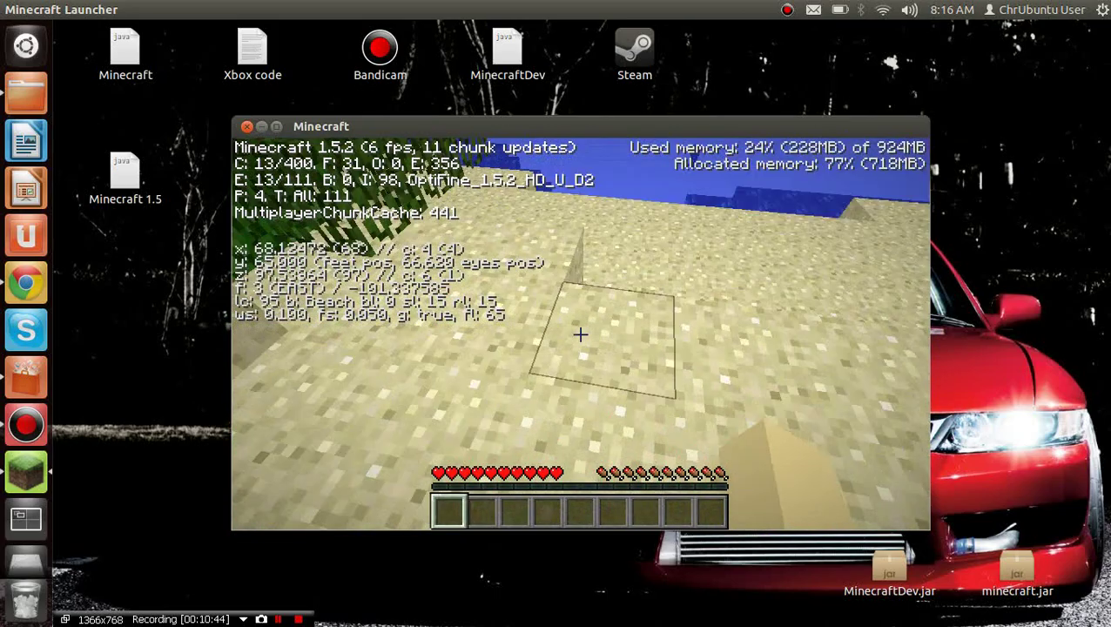
key("w")
key("w")
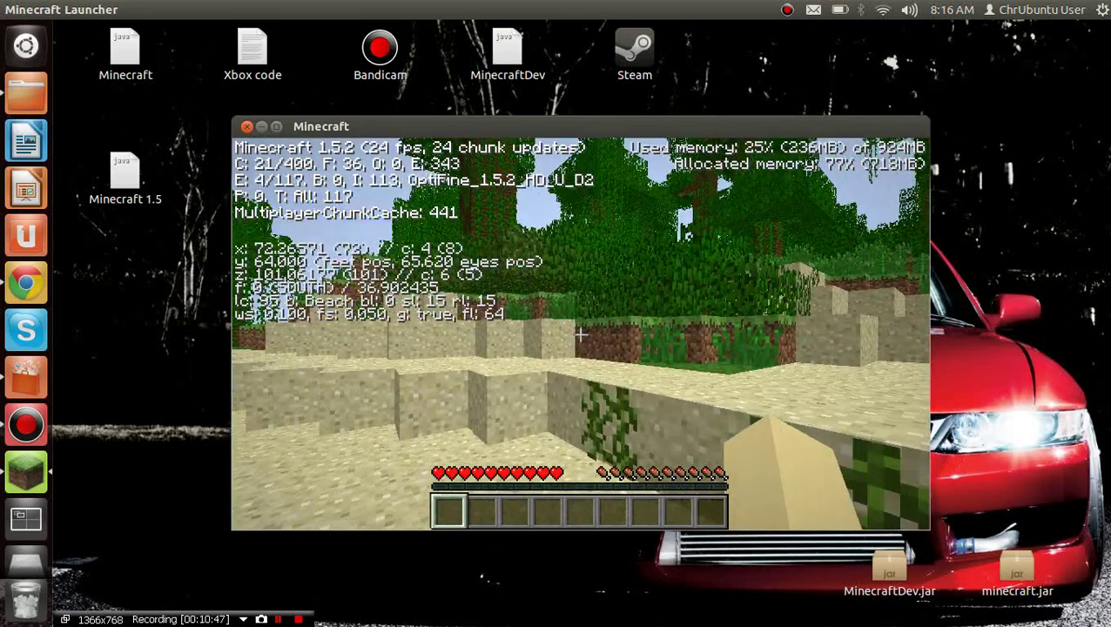
key("w")
key("w")
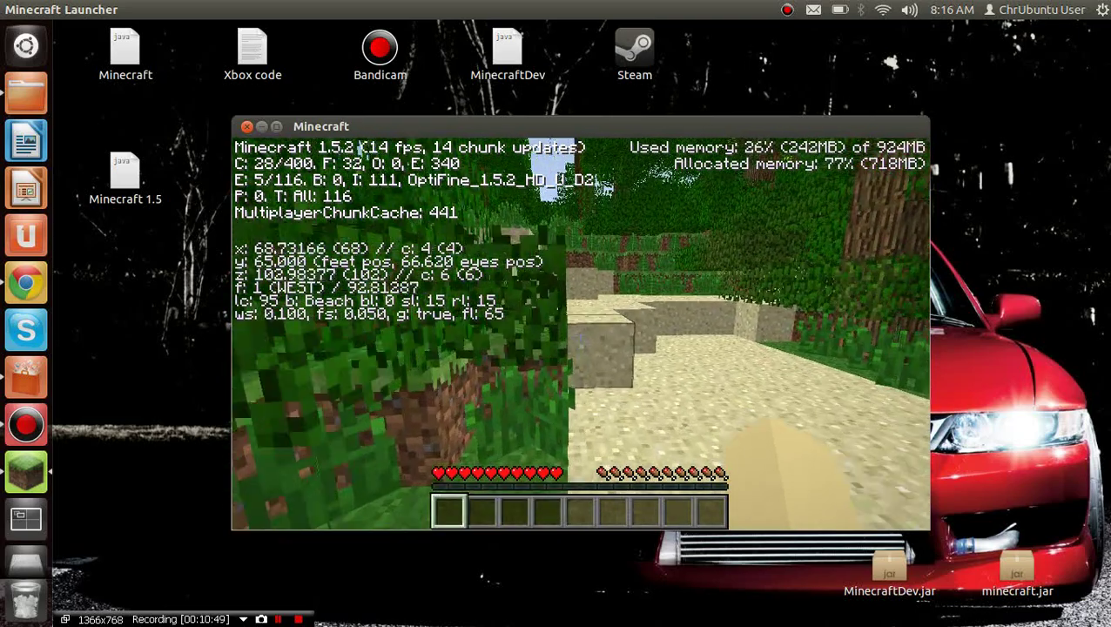
key("w")
key("w")
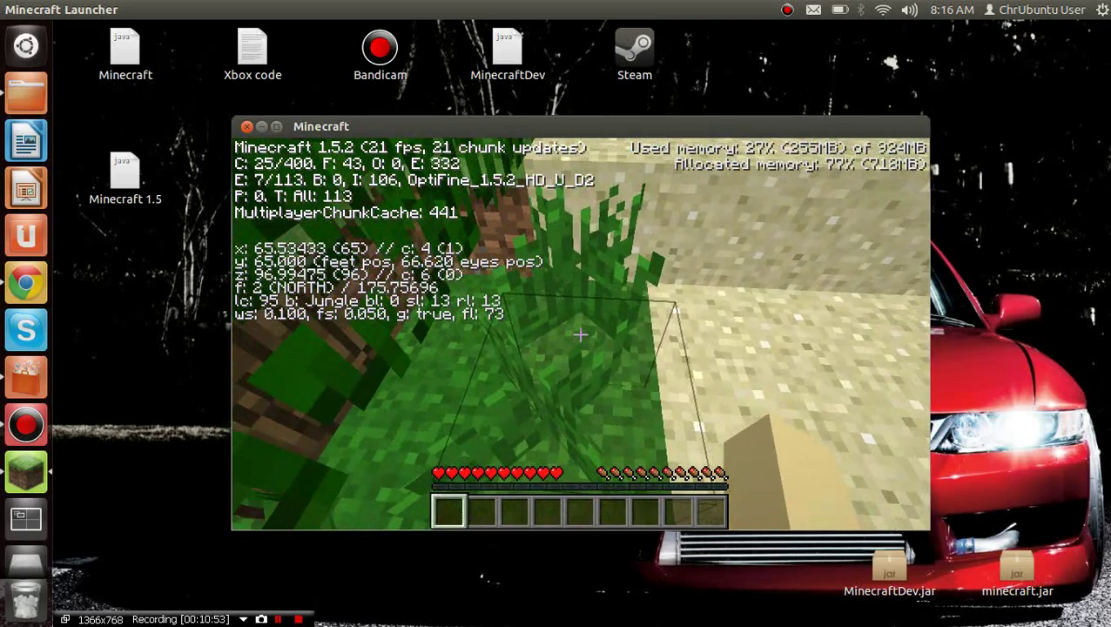
key("w")
key("w")
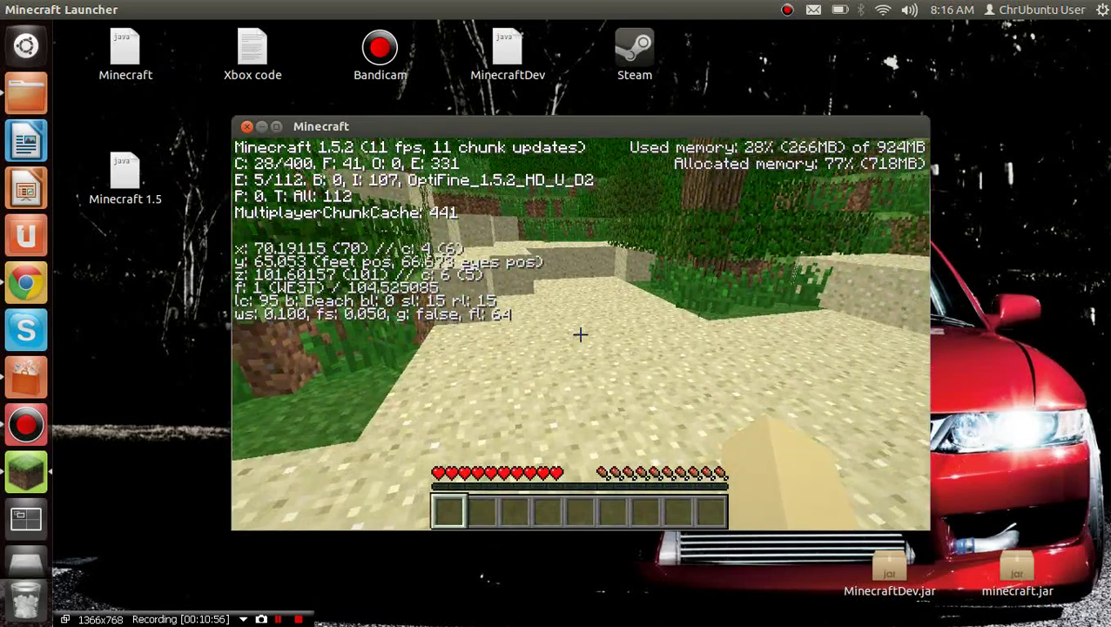
key("w")
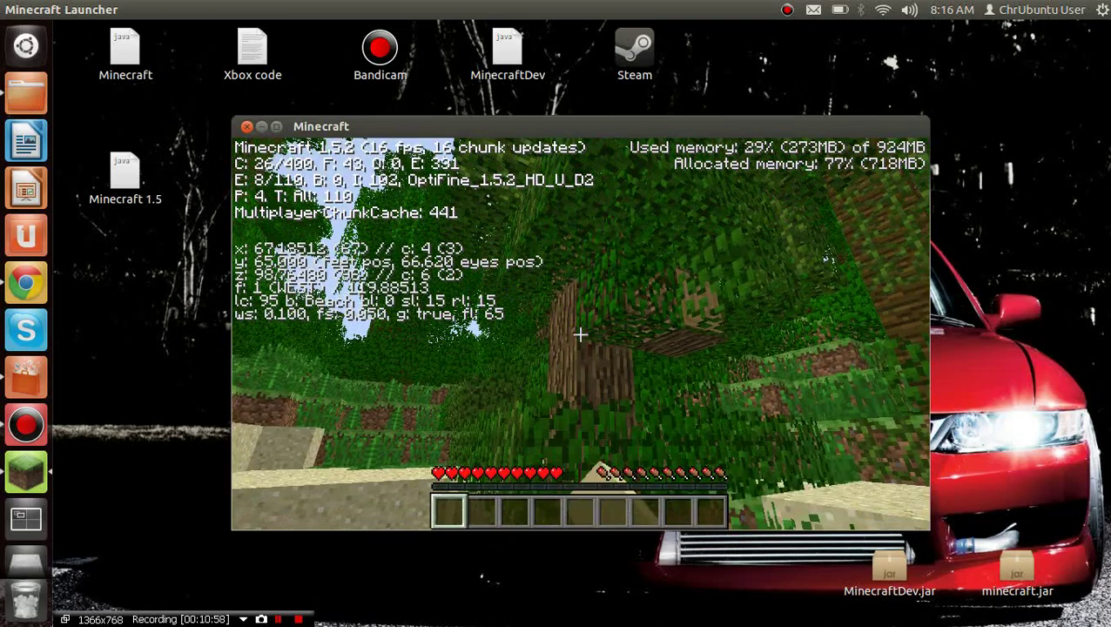
left_click(581, 334)
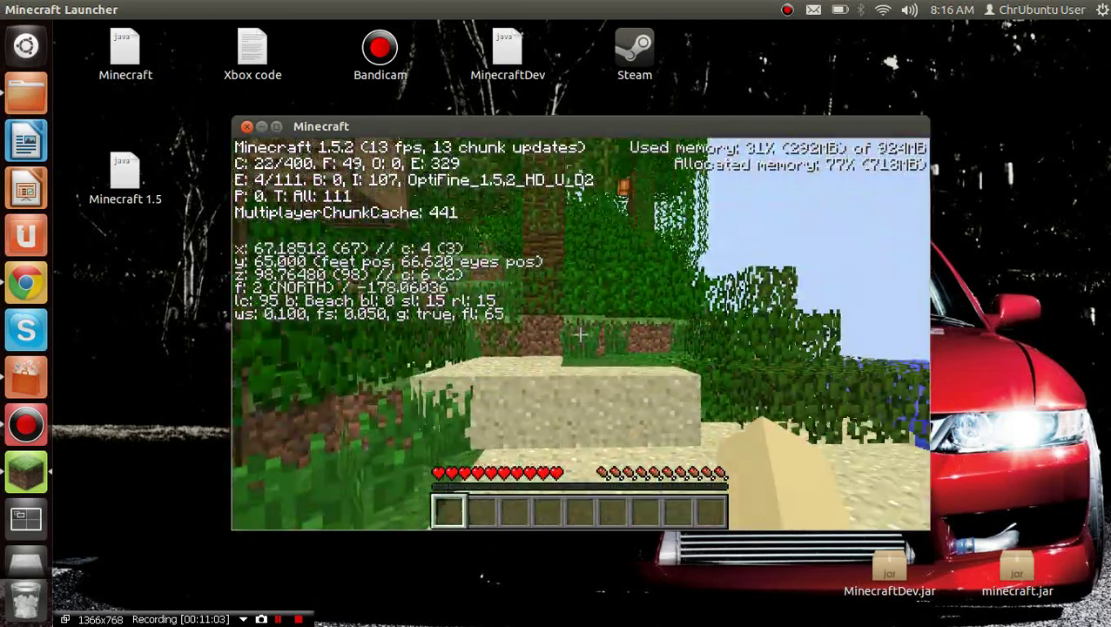
key("w")
key("w")
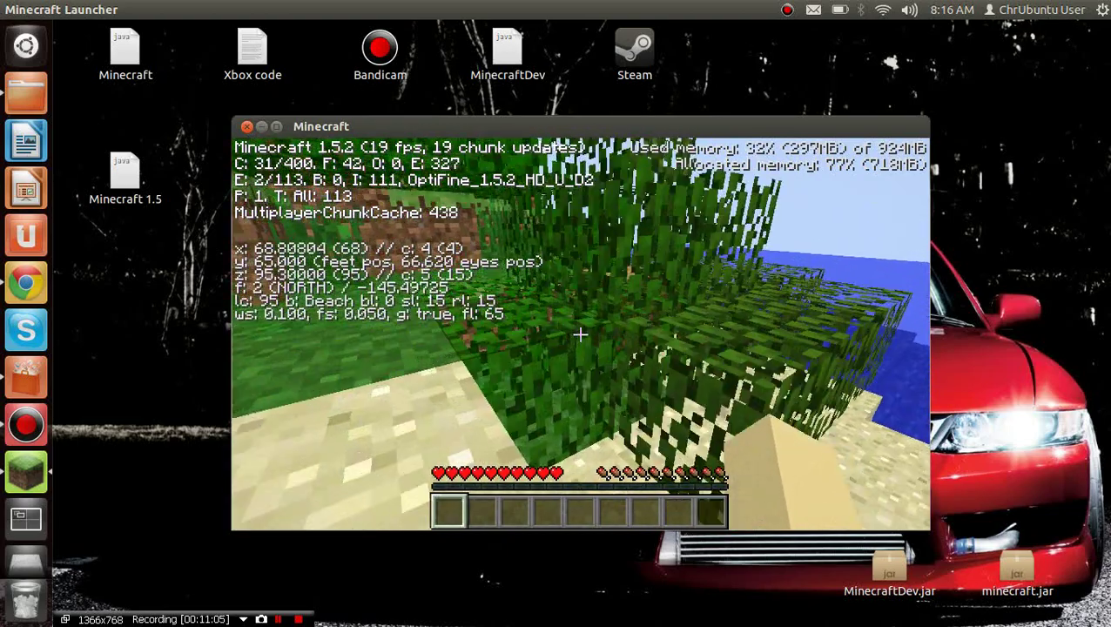
key("w")
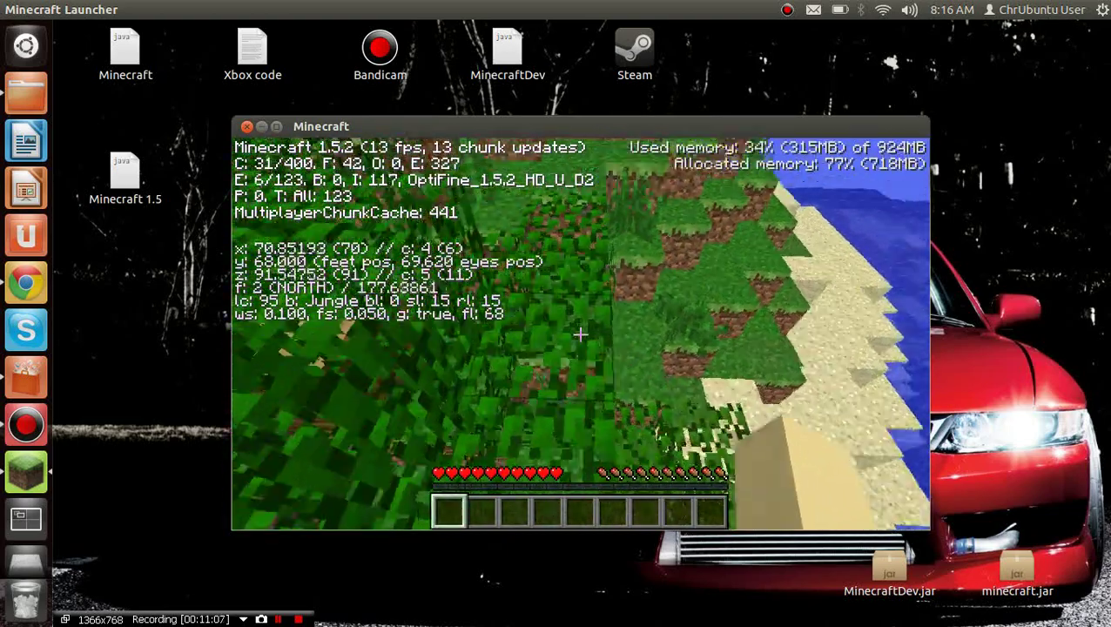
- Walk off the jungle leaves down to the shoreline and follow the sand west towards the inland jungle
key("w")
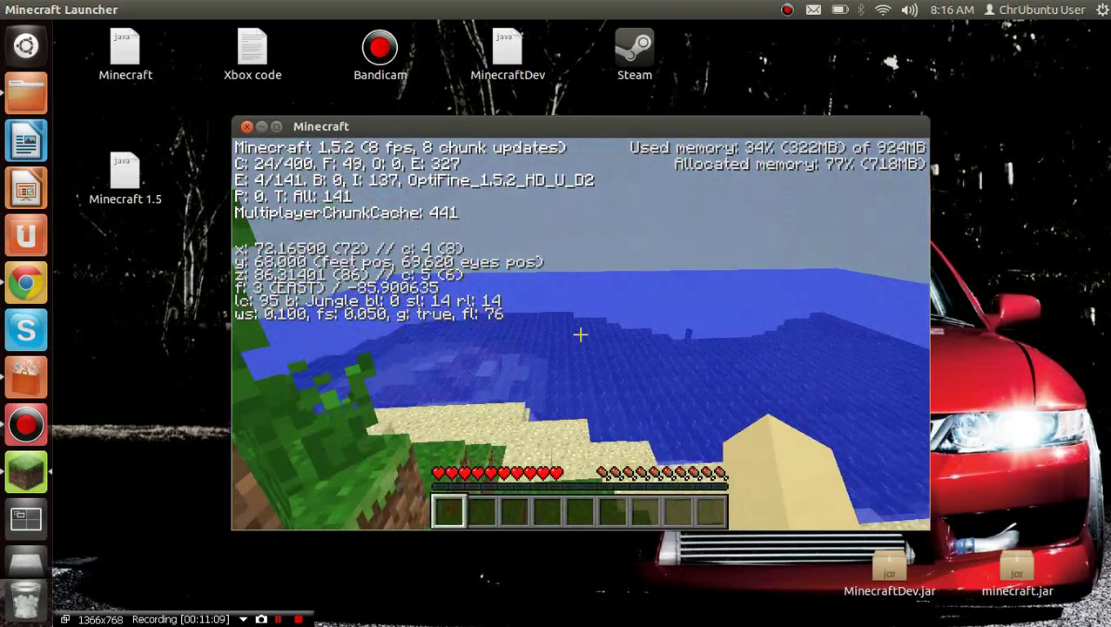
key("w")
key("w")
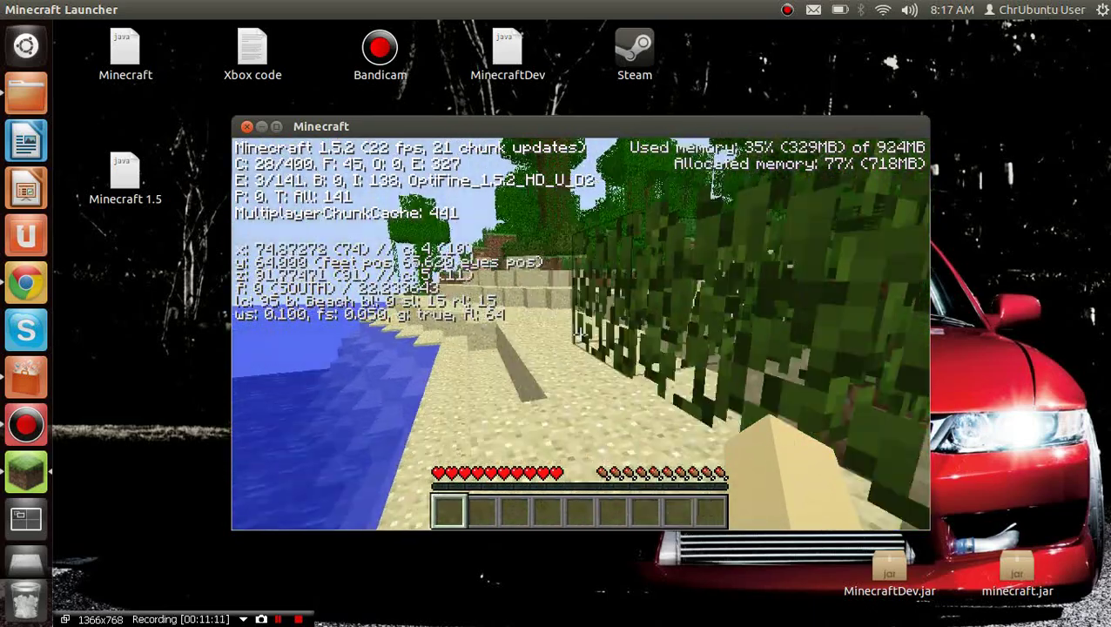
key("w")
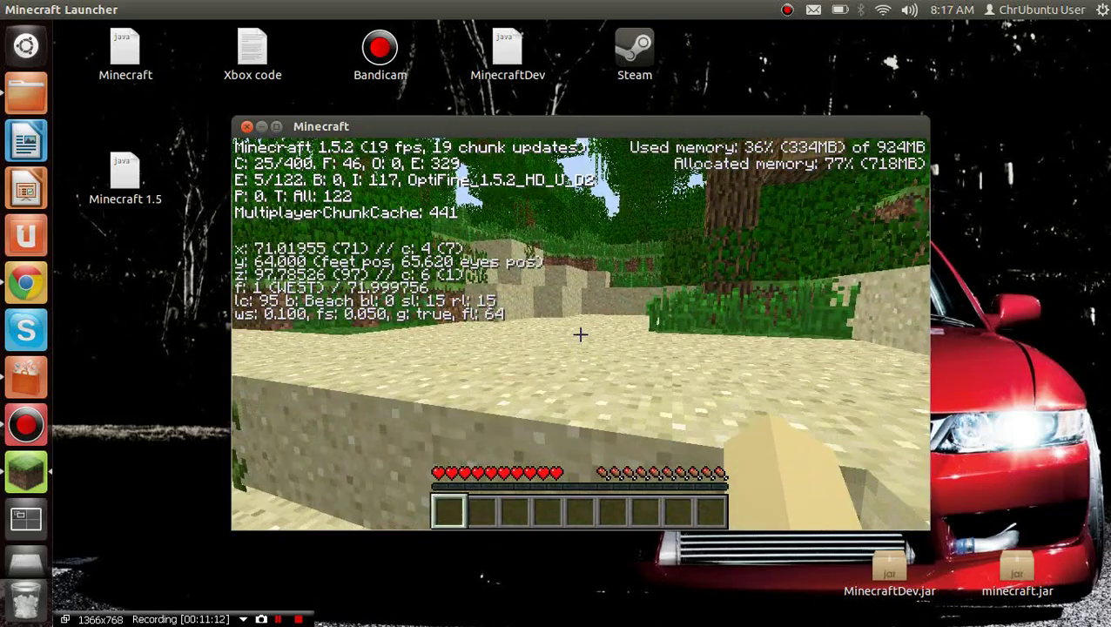
key("w")
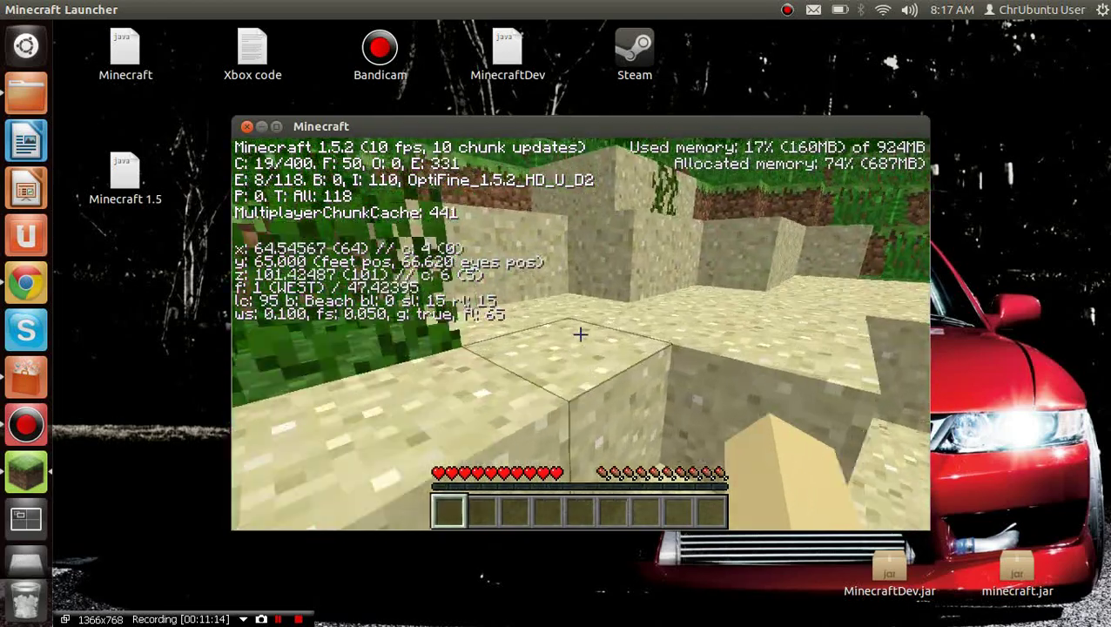
- Jump up the sand ledges onto the grassy jungle ground above the beach
key("w")
key("space")
key("w")
key("space")
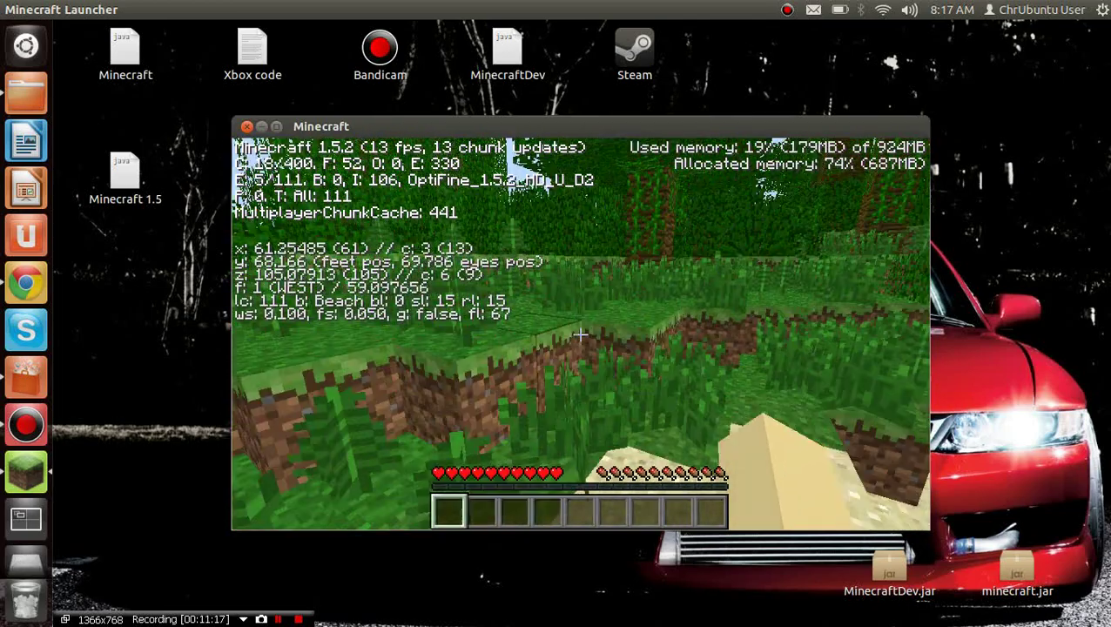
key("w")
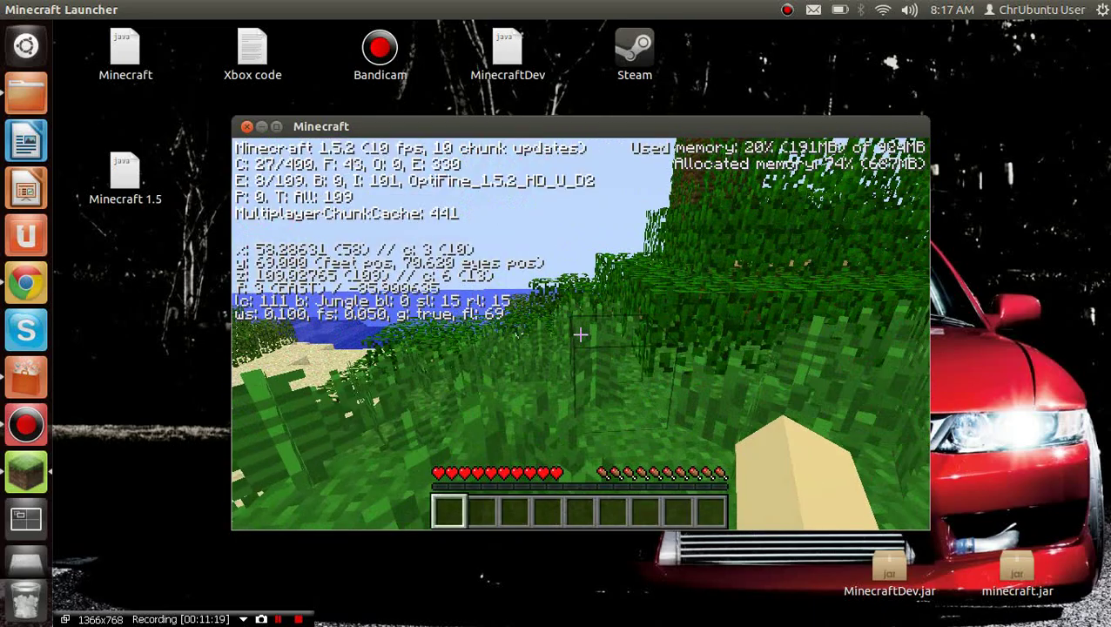
- Walk back down the sand and over the low leaves to the grassy jungle edge at the beach's northern end
key("w")
key("w")
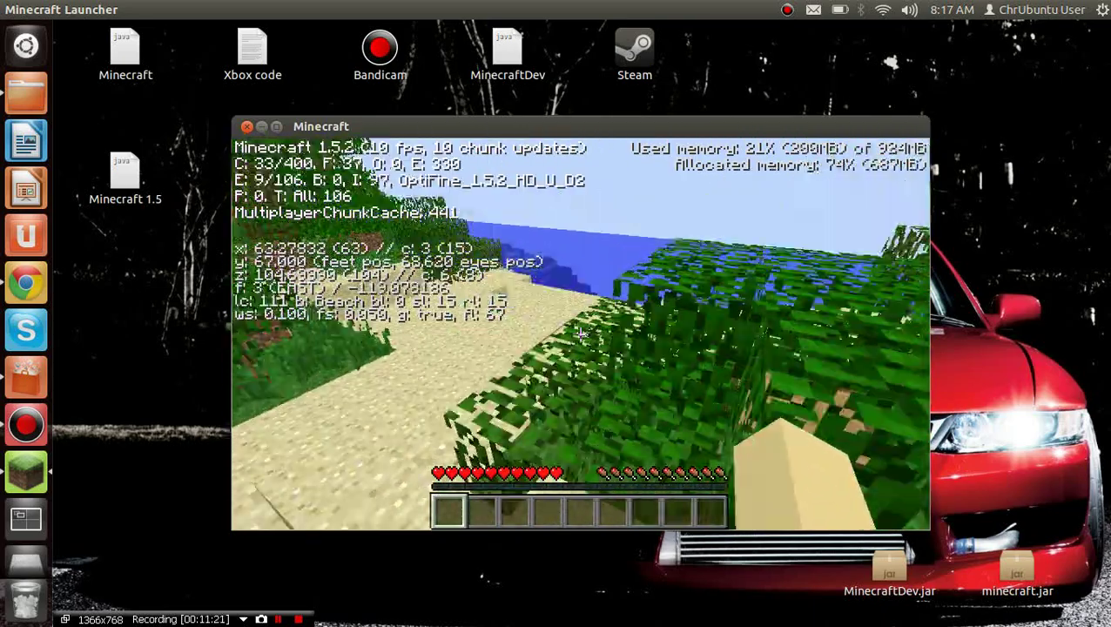
key("w")
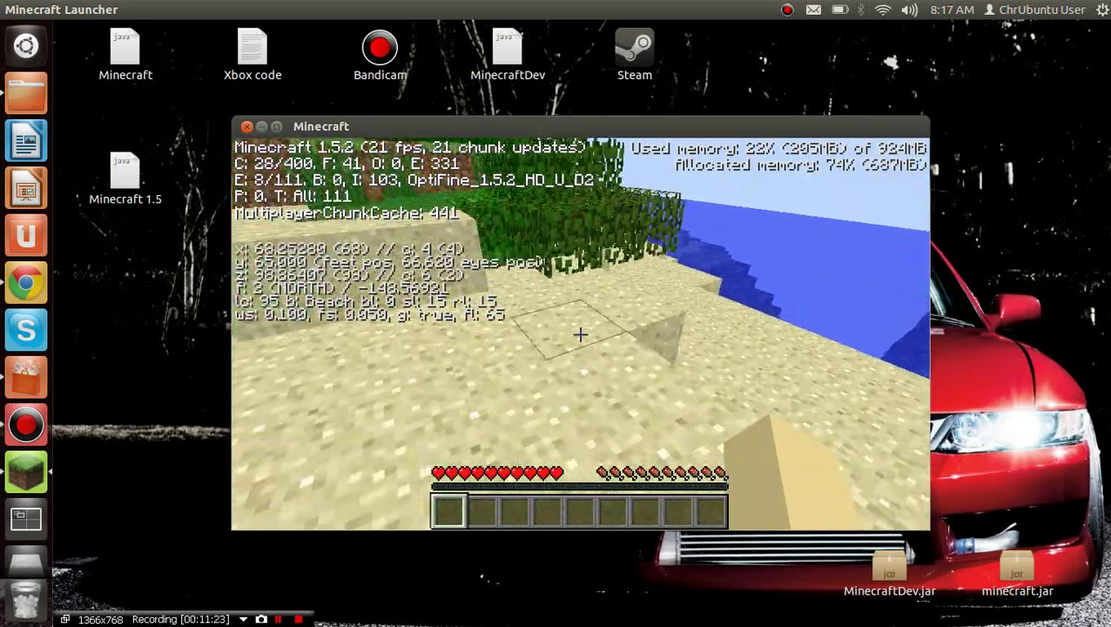
key("w")
key("space")
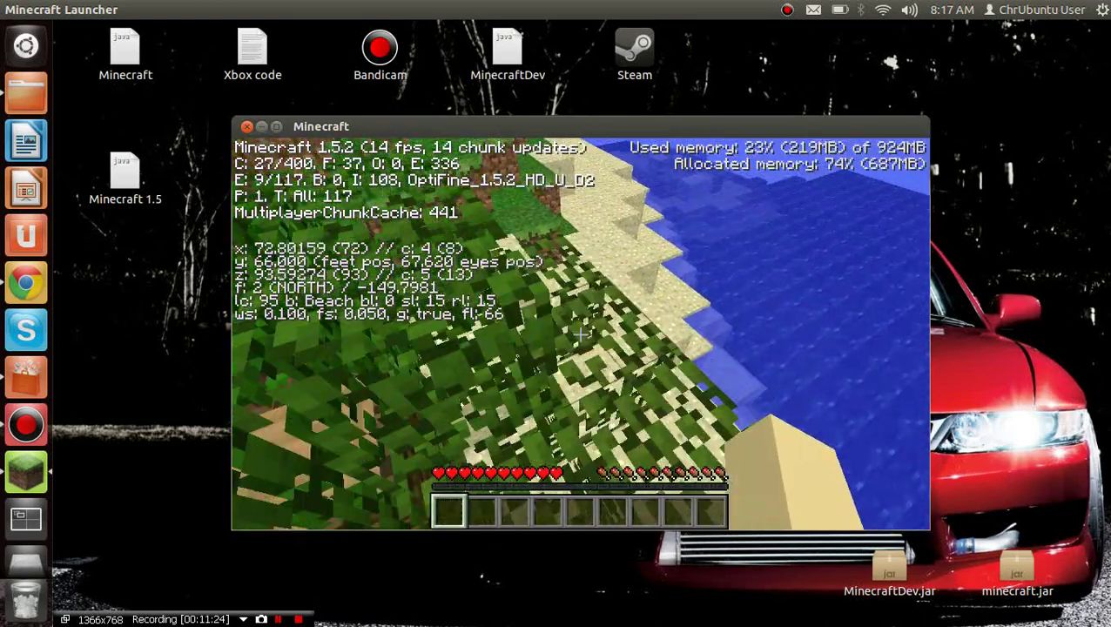
key("w")
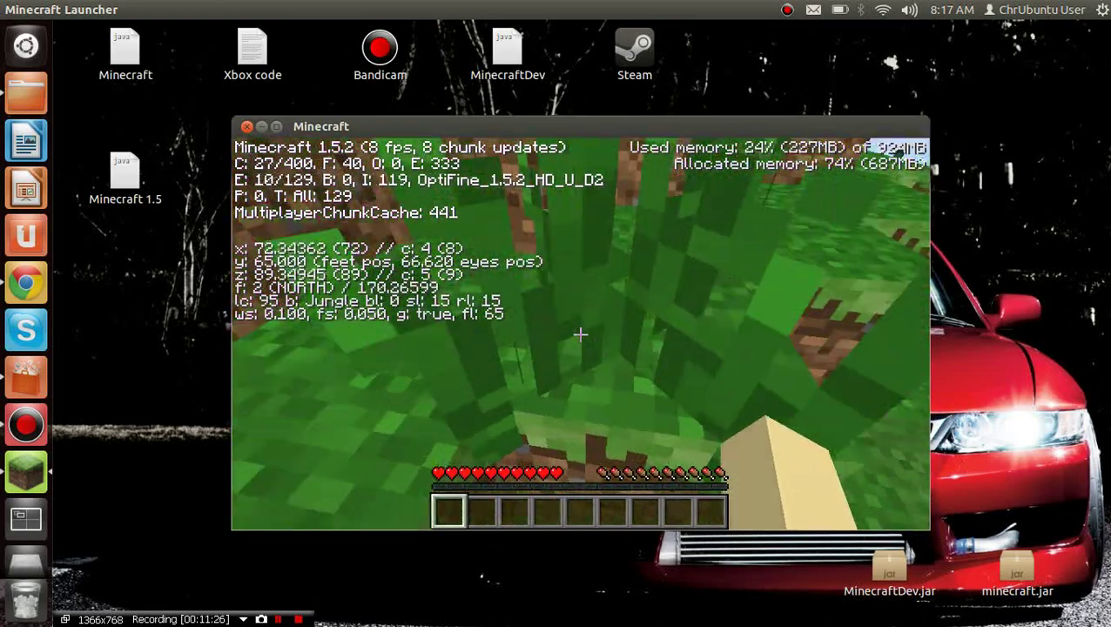
key("w")
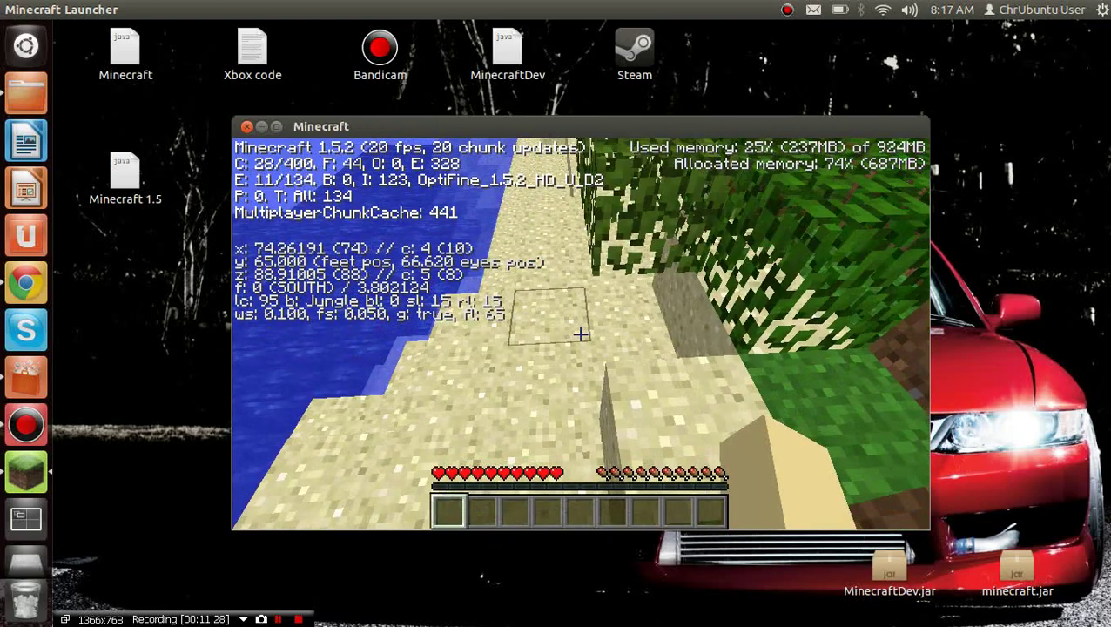
- Cross the leaves heading south, loop across the sand by the water, and head west towards the sand ledges
key("w")
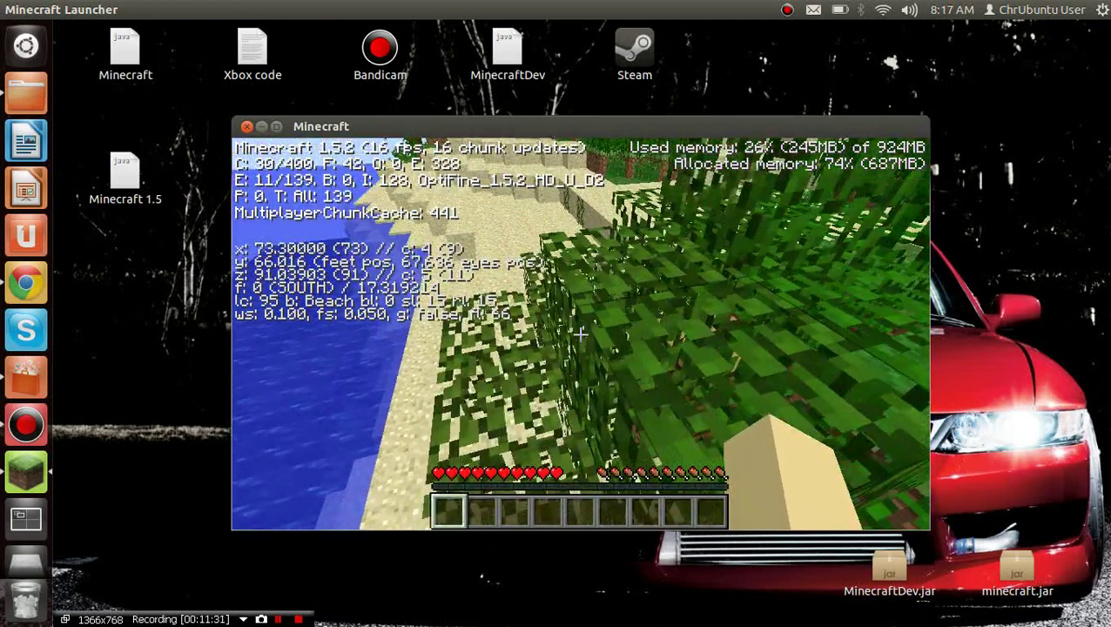
key("w")
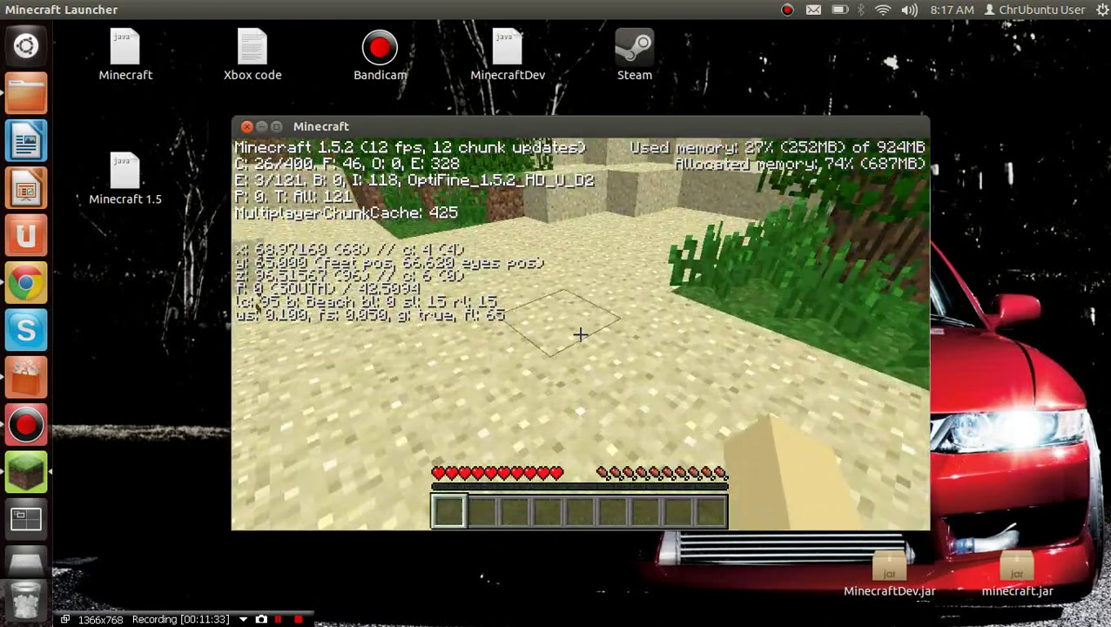
key("w")
key("w")
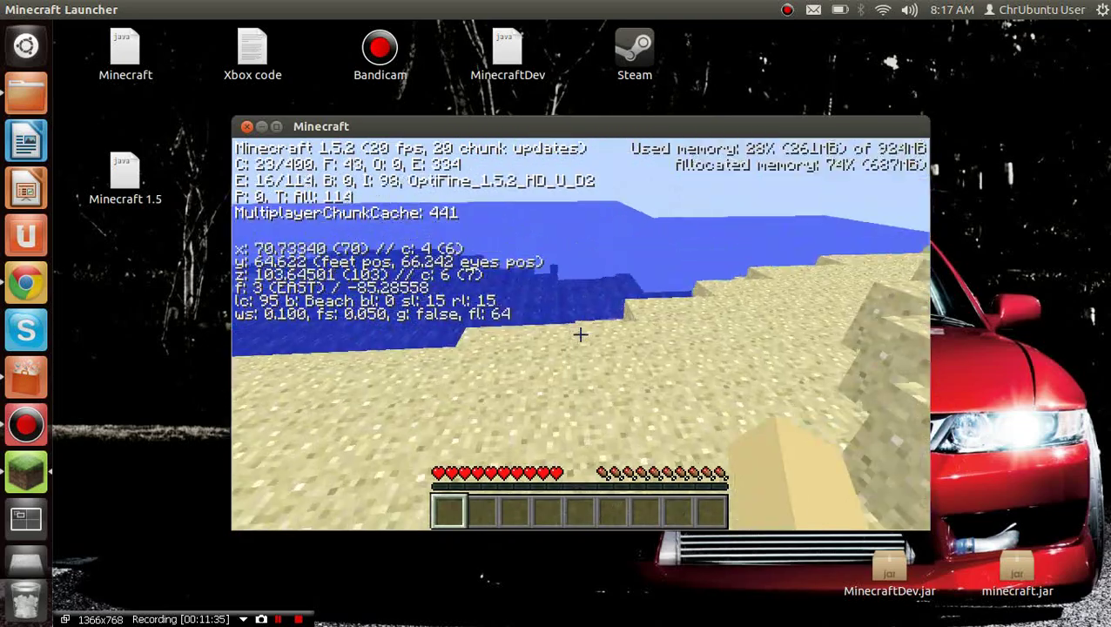
key("w")
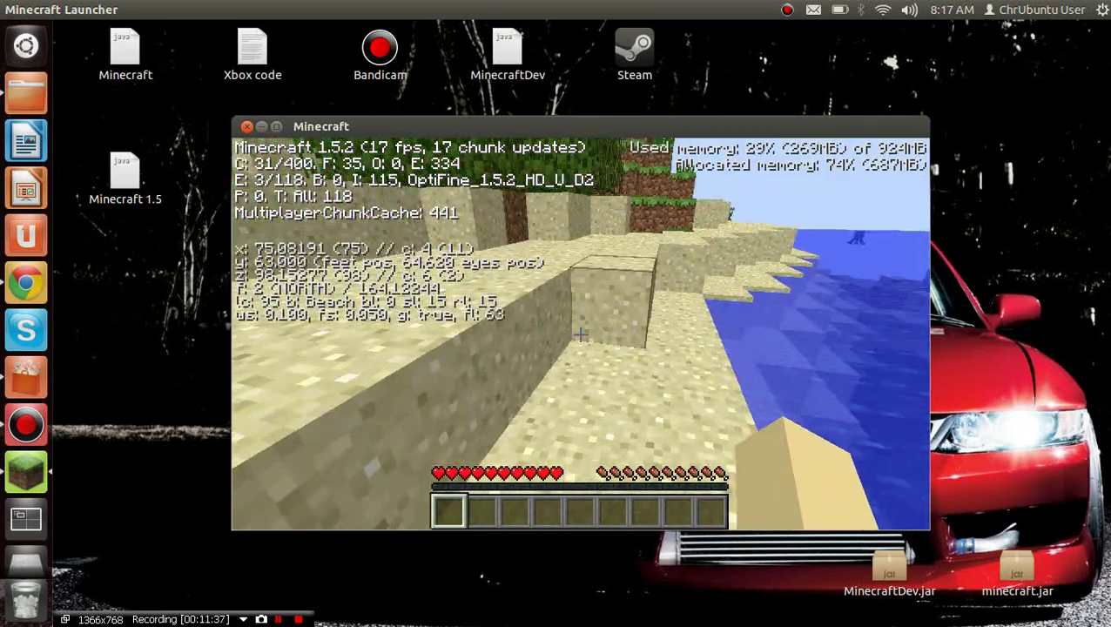
key("w")
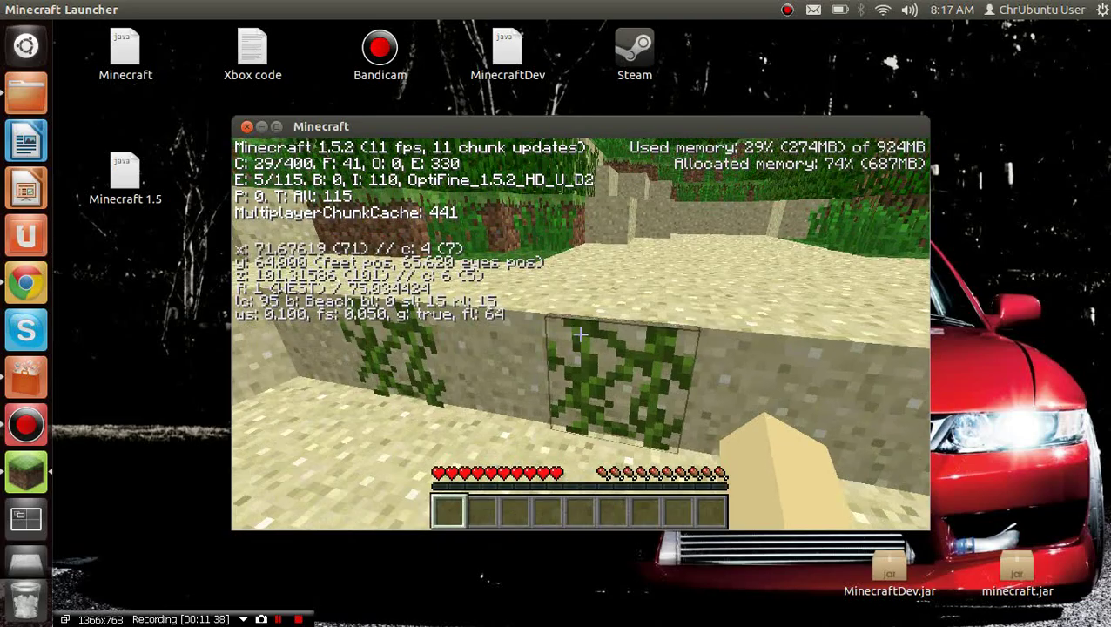
key("w")
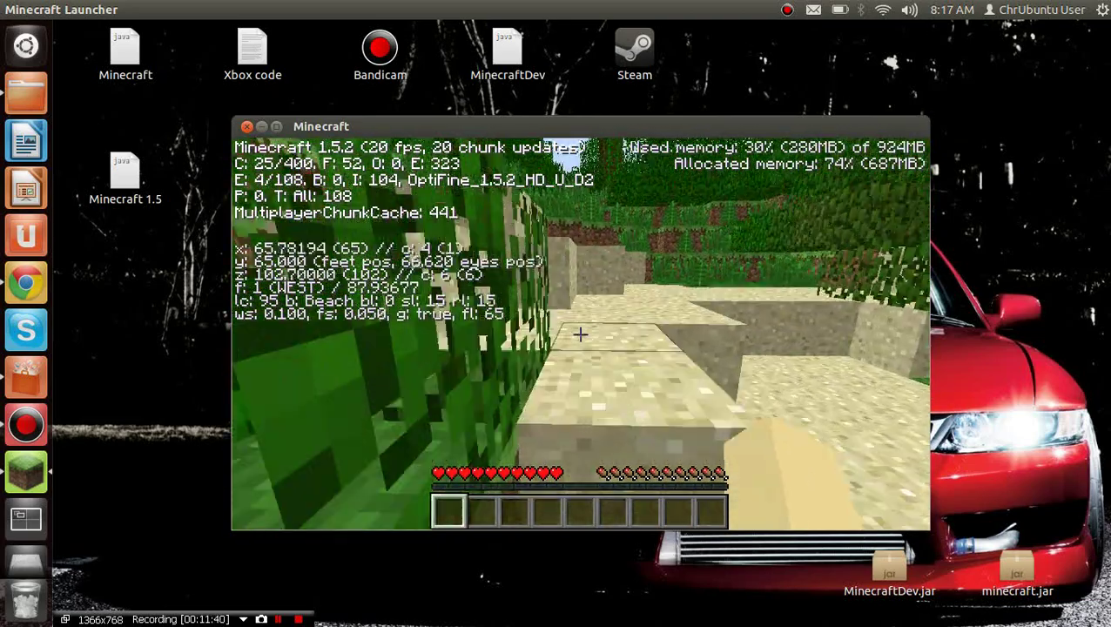
- Climb the stepped sand blocks again to the jungle grass and face back towards the sea
key("w")
key("space")
key("w")
key("space")
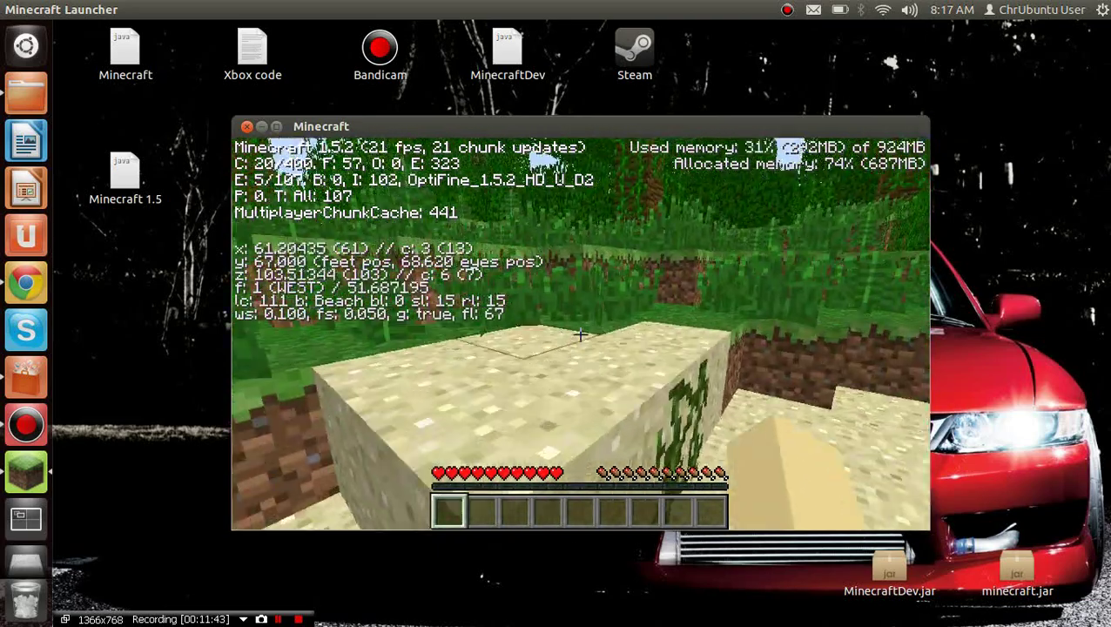
key("w")
key("space")
key("w")
key("space")
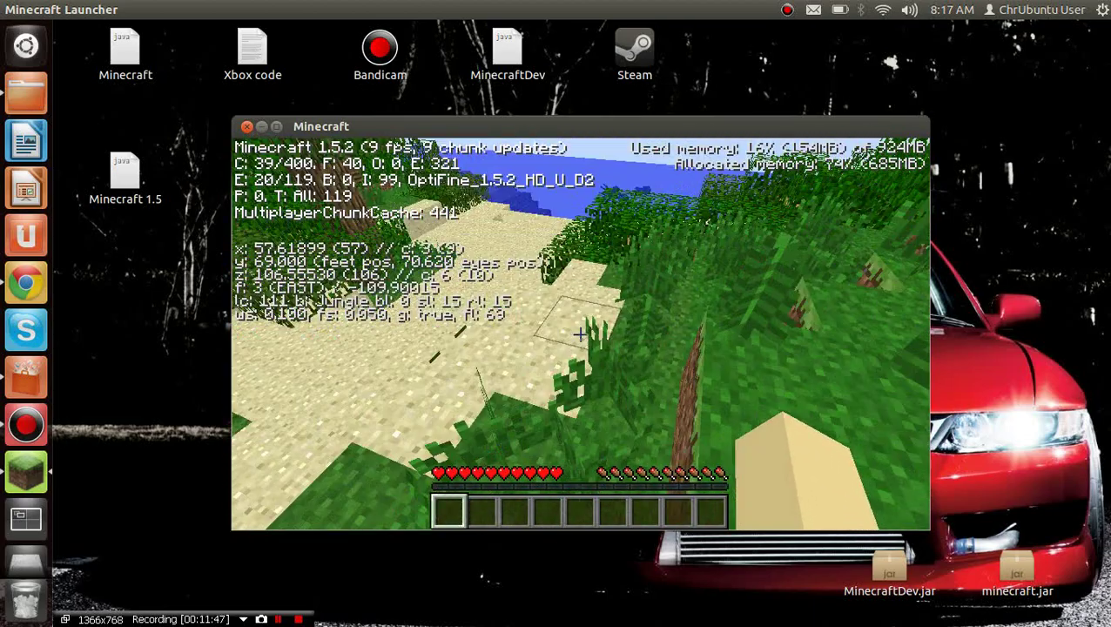
- Save and leave the world to the title screen, and quit Minecraft
key("Escape")
left_click(578, 421)
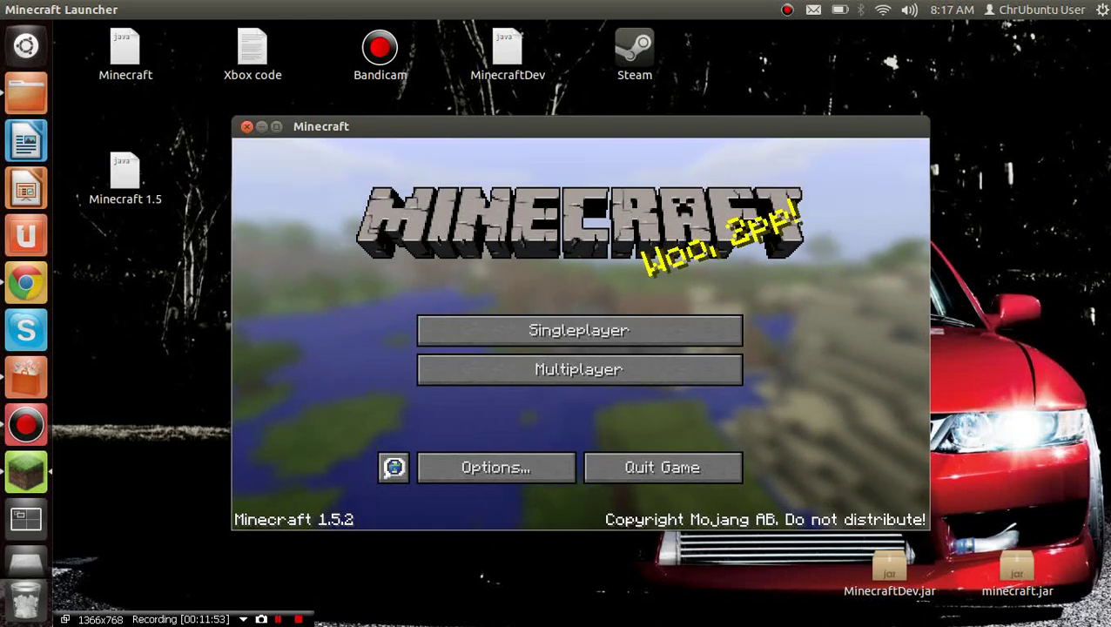
left_click(663, 467)
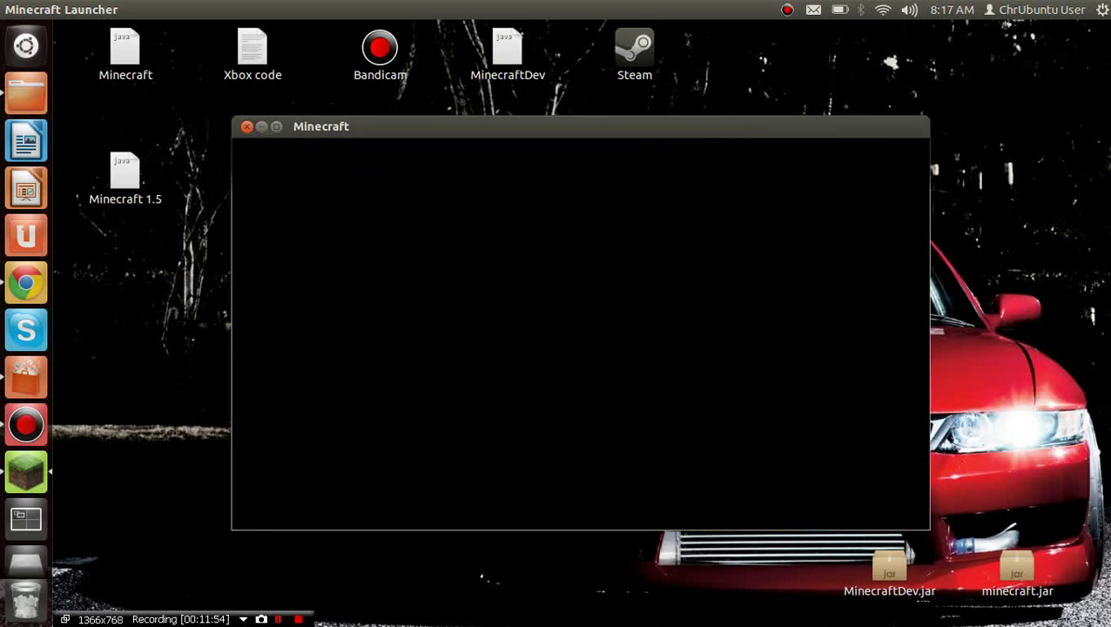